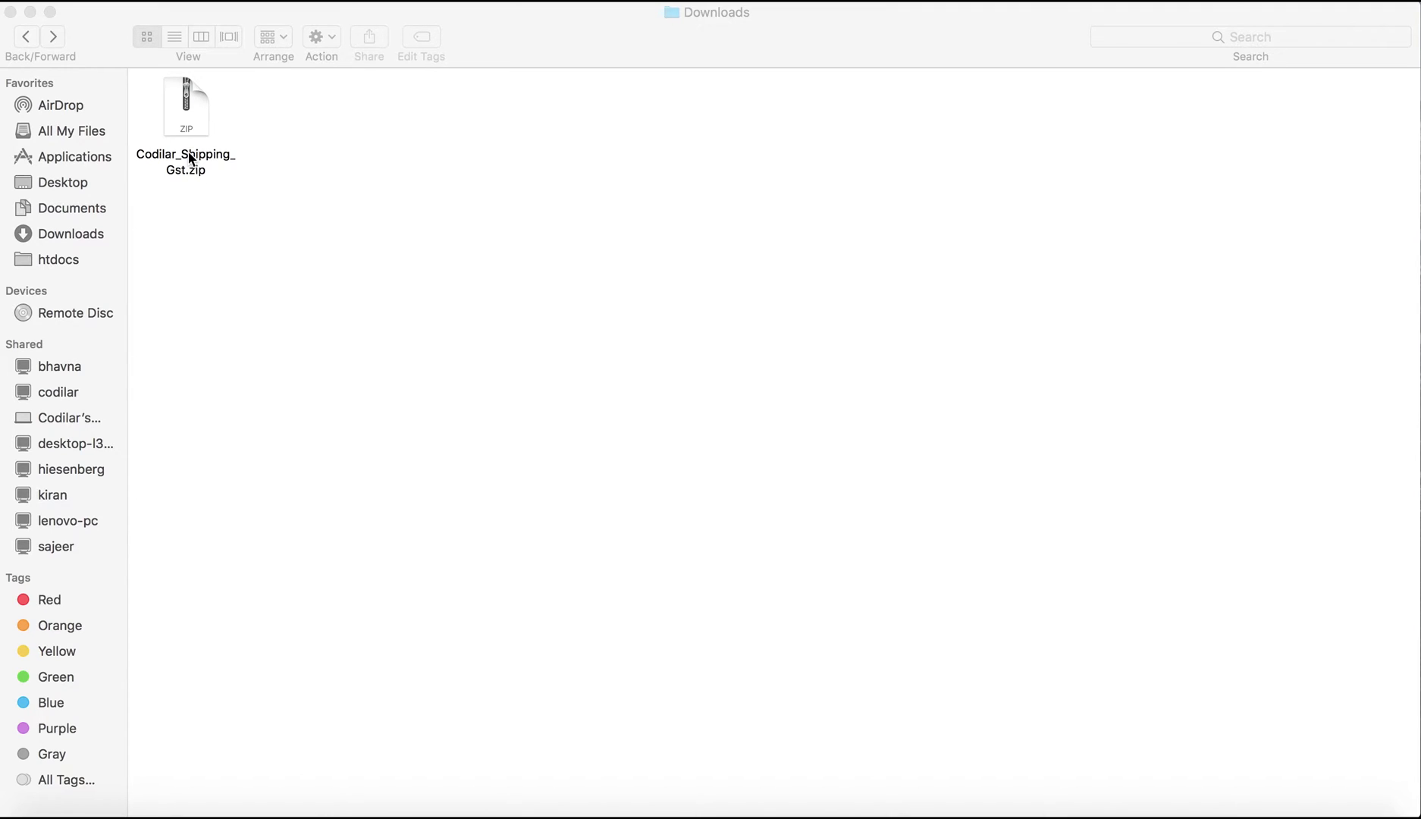
Unzip the Codilar_Shipping_Gst archive and copy the extracted Codilar folder
left_click(187, 151)
double_click(195, 130)
right_click(382, 145)
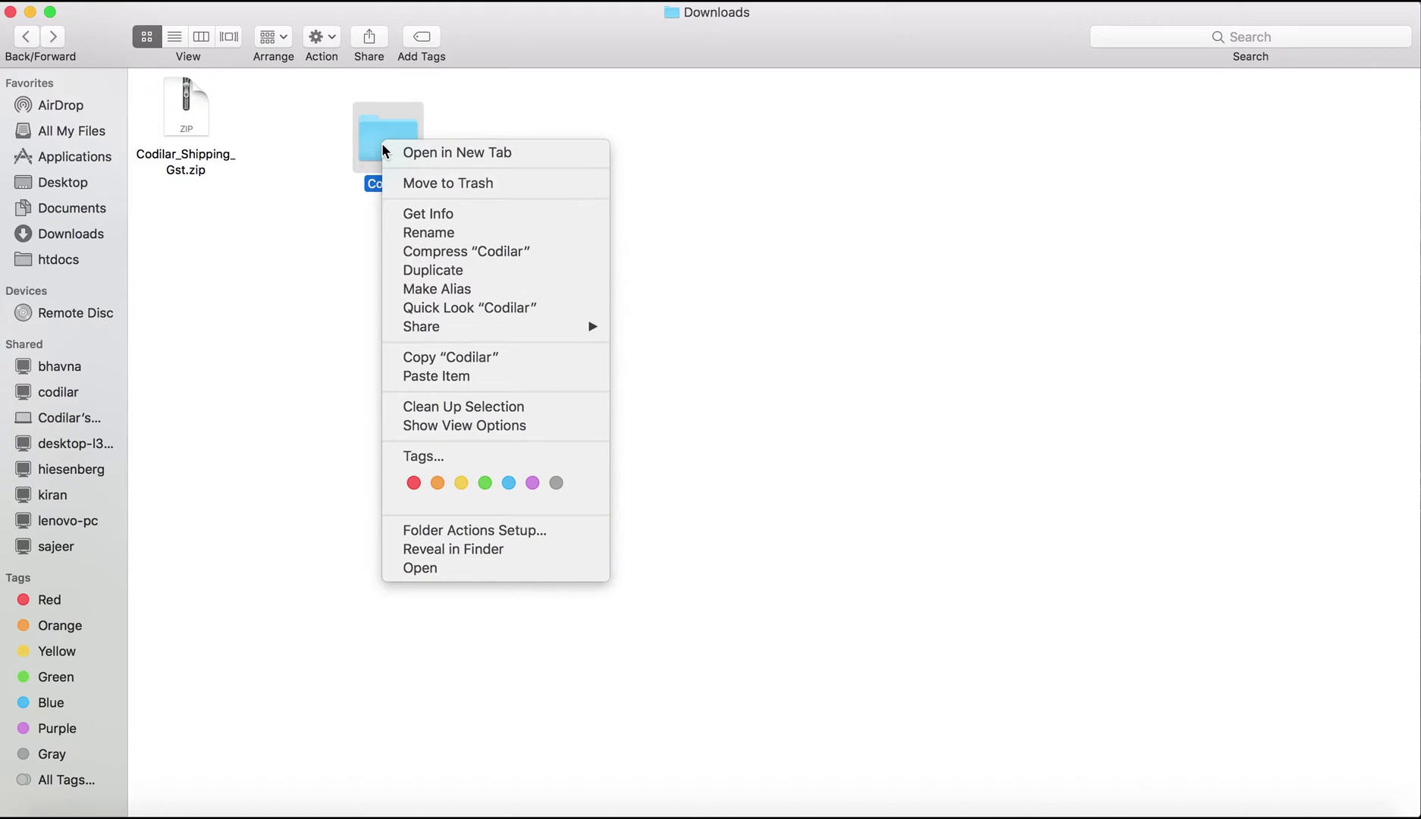
left_click(470, 356)
Paste the Codilar folder into the extension install's app/code folder
key("ctrl+Left")
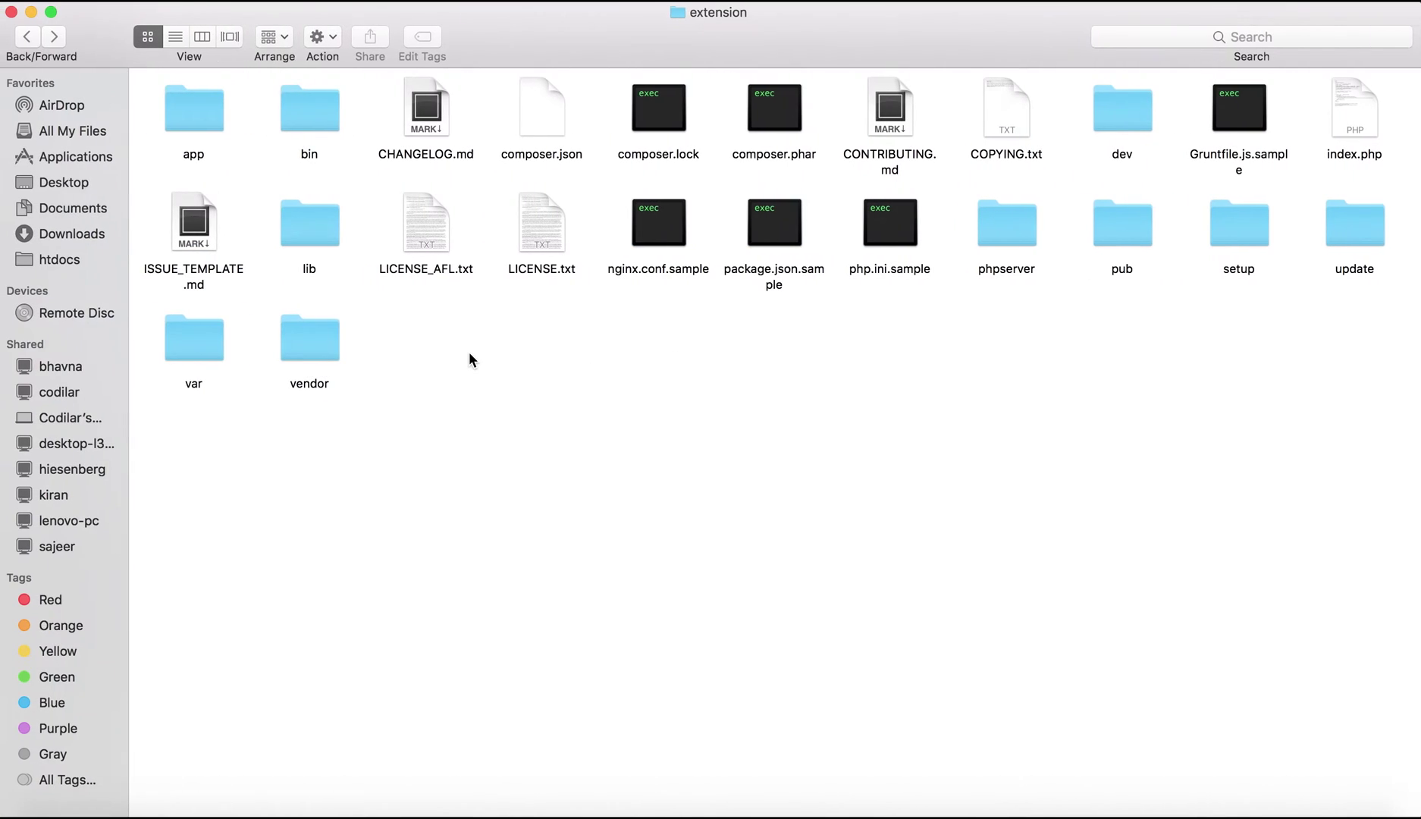
double_click(202, 110)
double_click(399, 111)
right_click(381, 154)
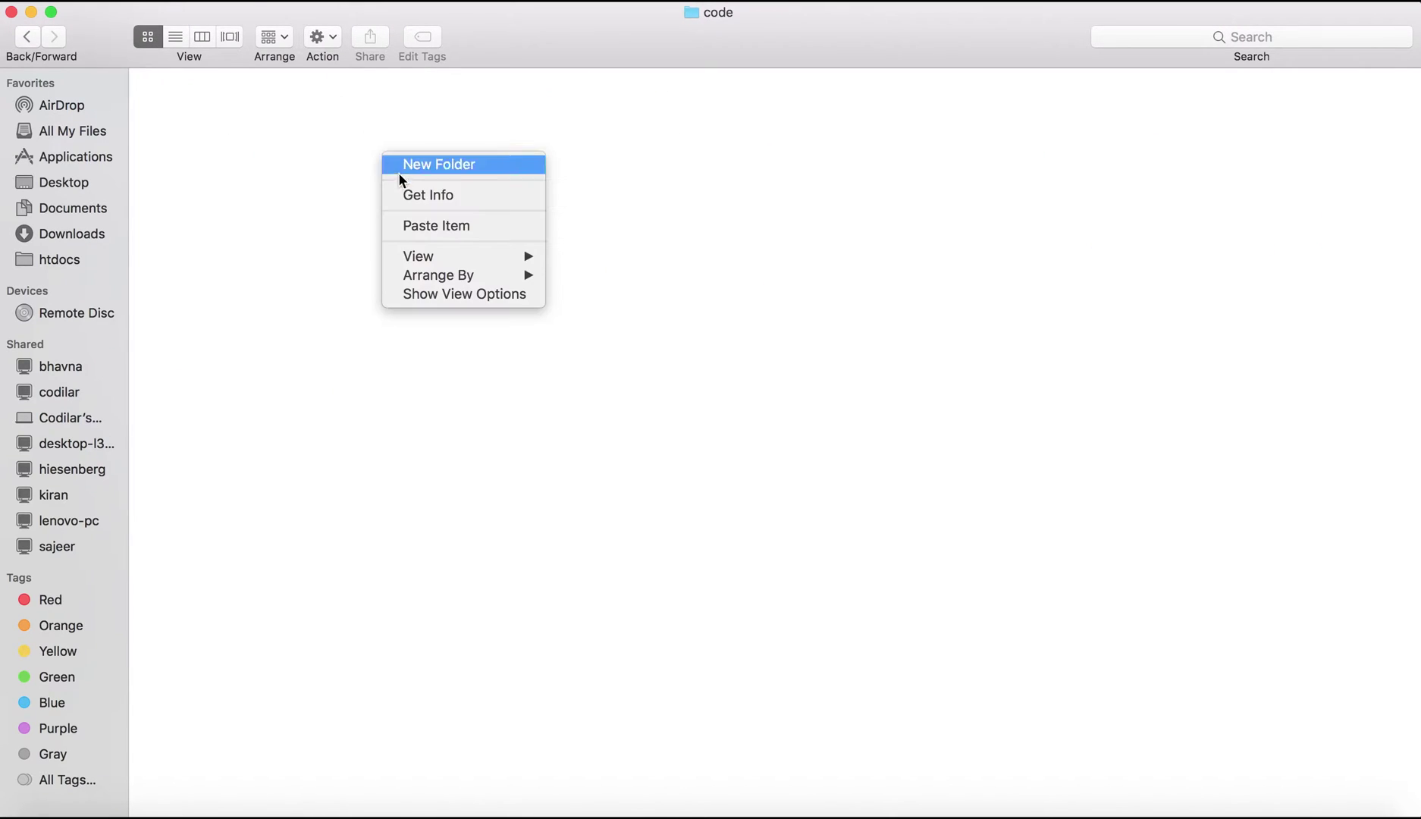
left_click(426, 225)
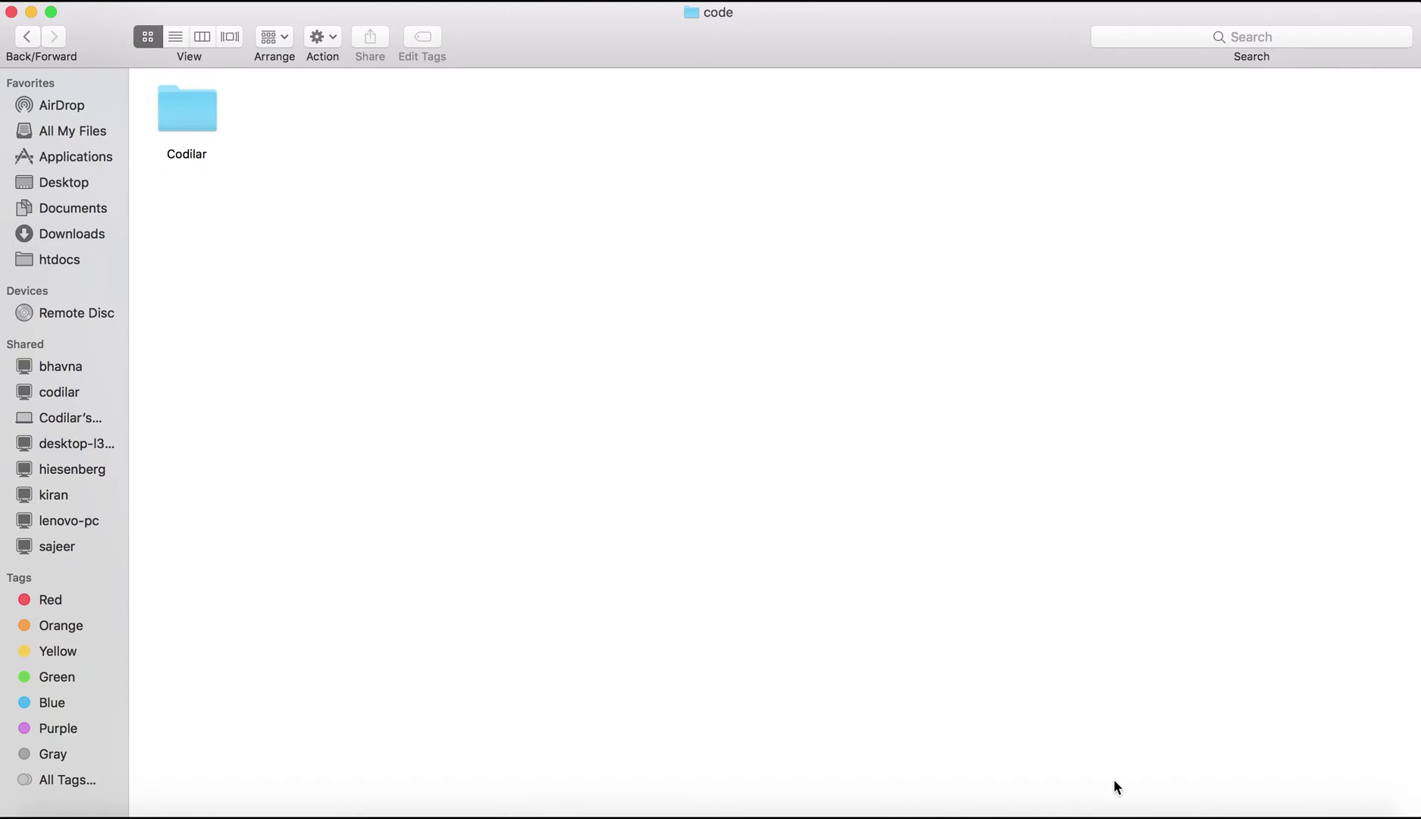
Run bin/magento setup:upgrade in Terminal to register the Codilar_Gst module
left_click(1113, 813)
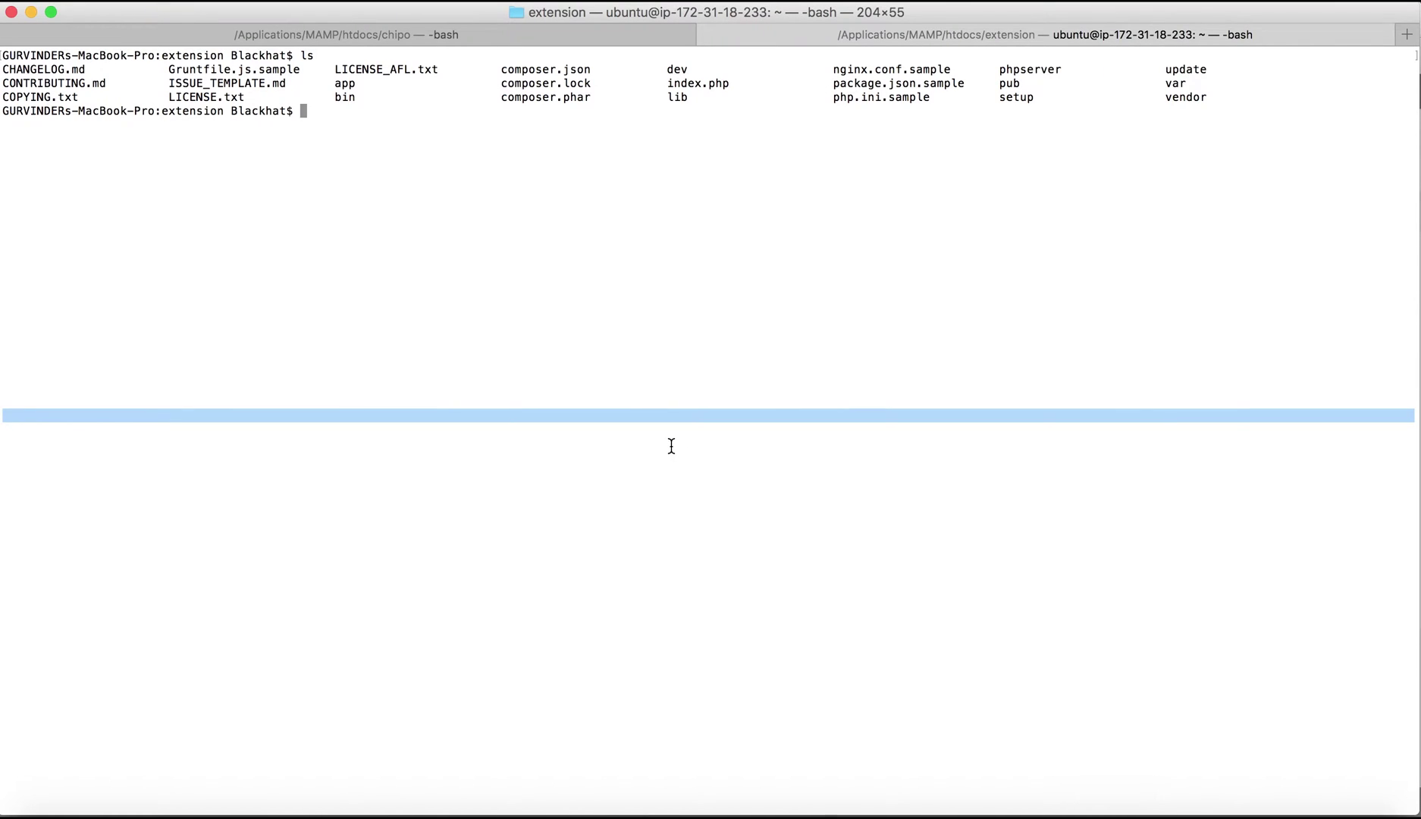
type("b")
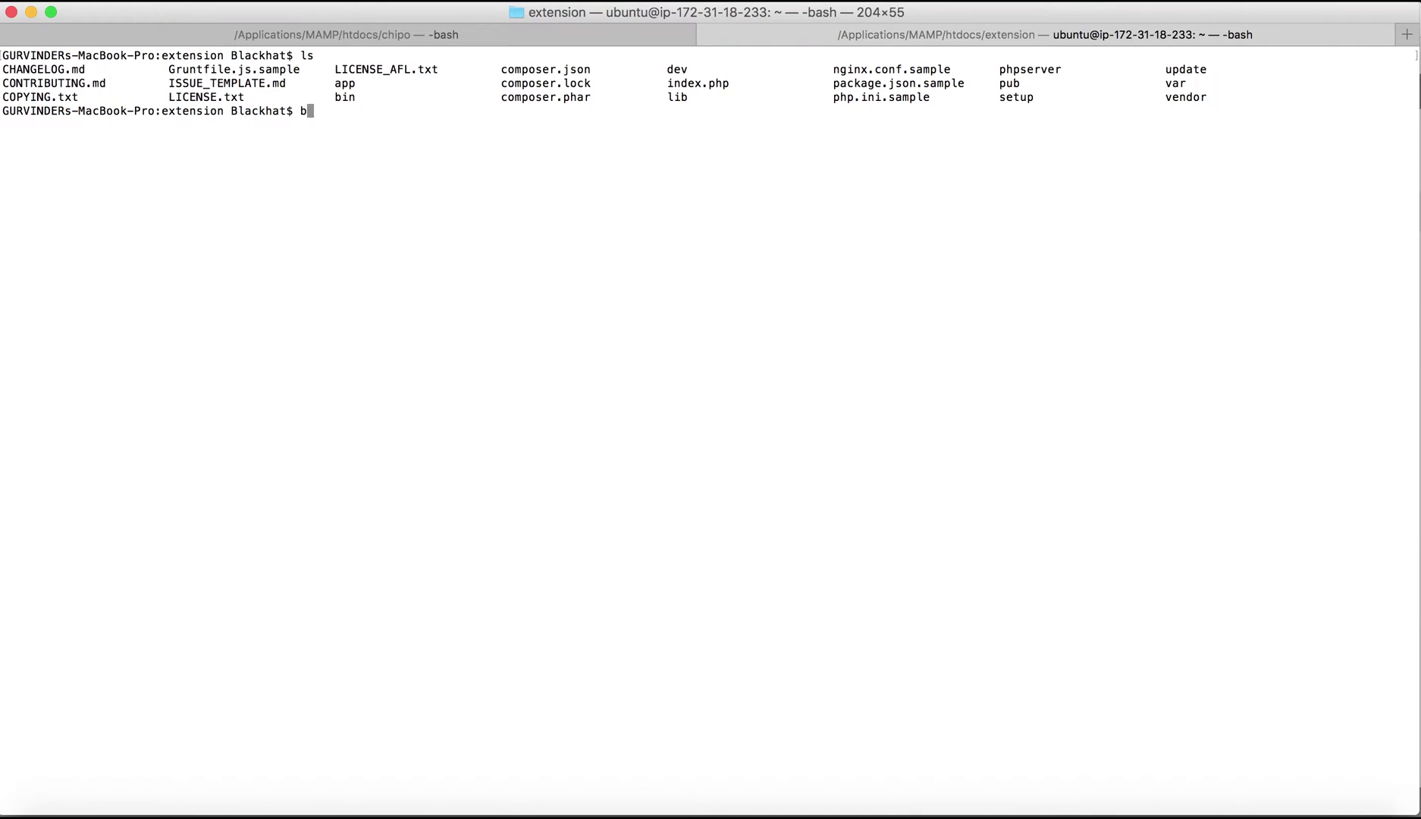
type("in/magento setup:upg")
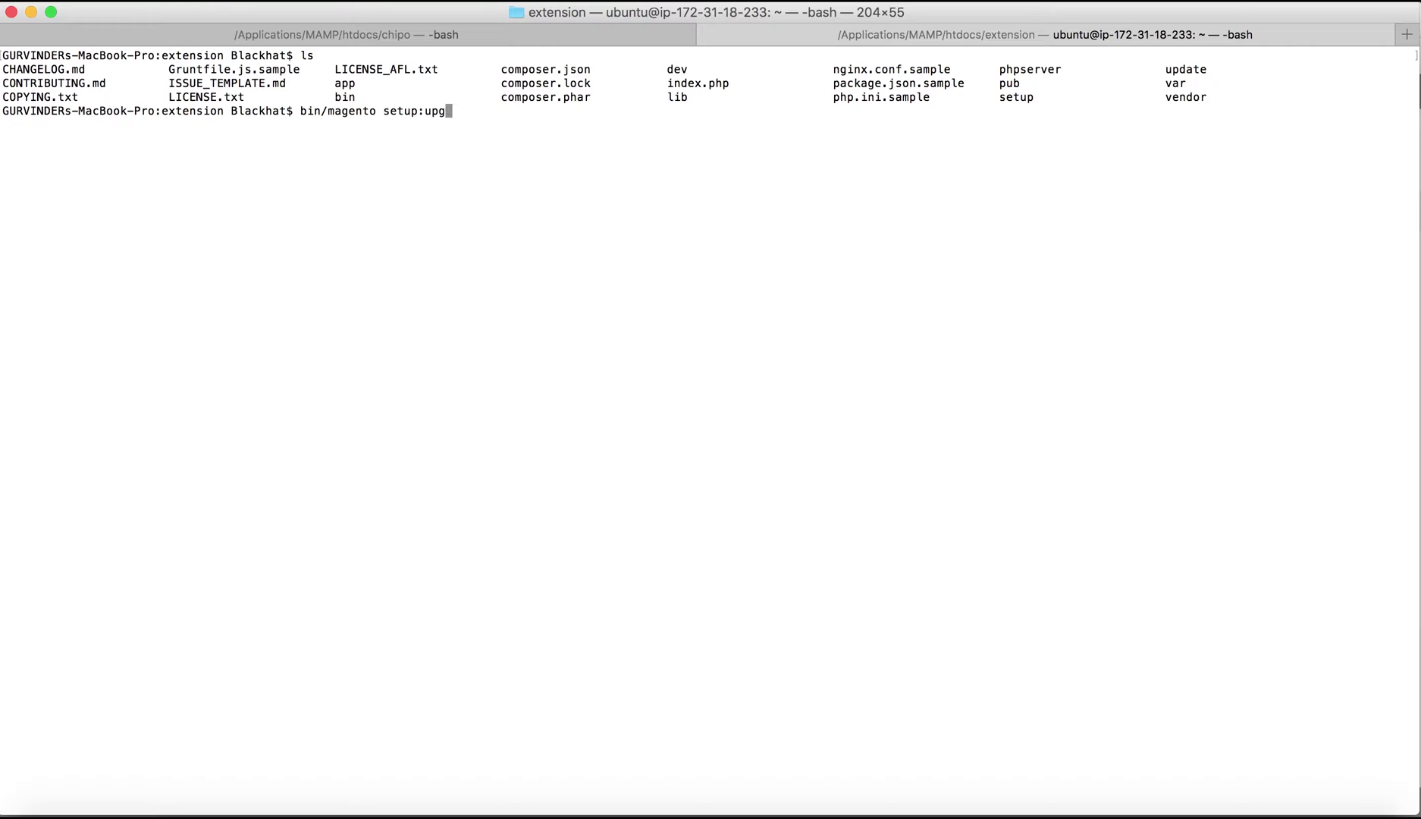
type("rade")
key("Return")
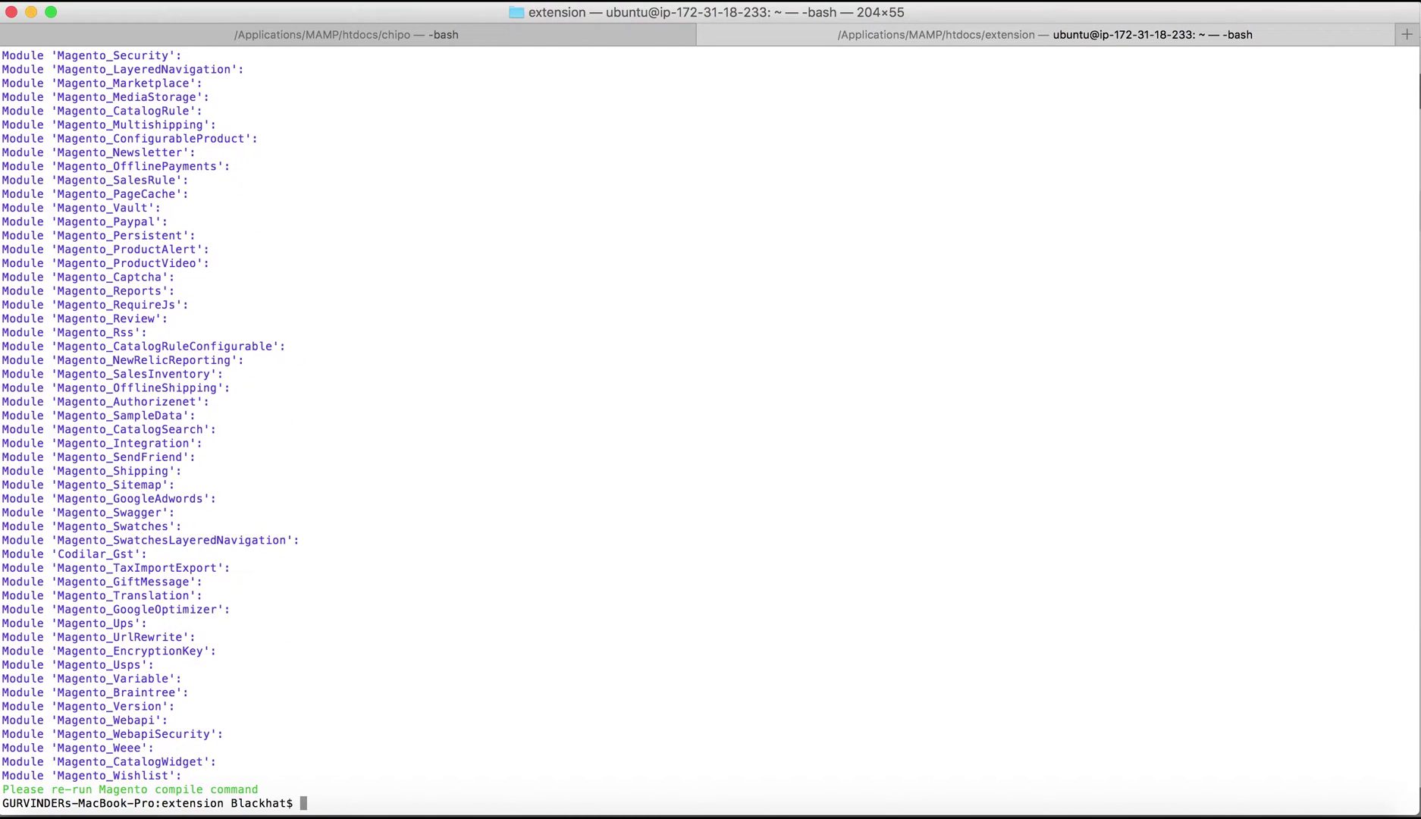
Run bin/magento setup:static-content:deploy to deploy the static content
type("bin/ma")
key("Tab")
type("setup:static-content:deploy")
key("Return")
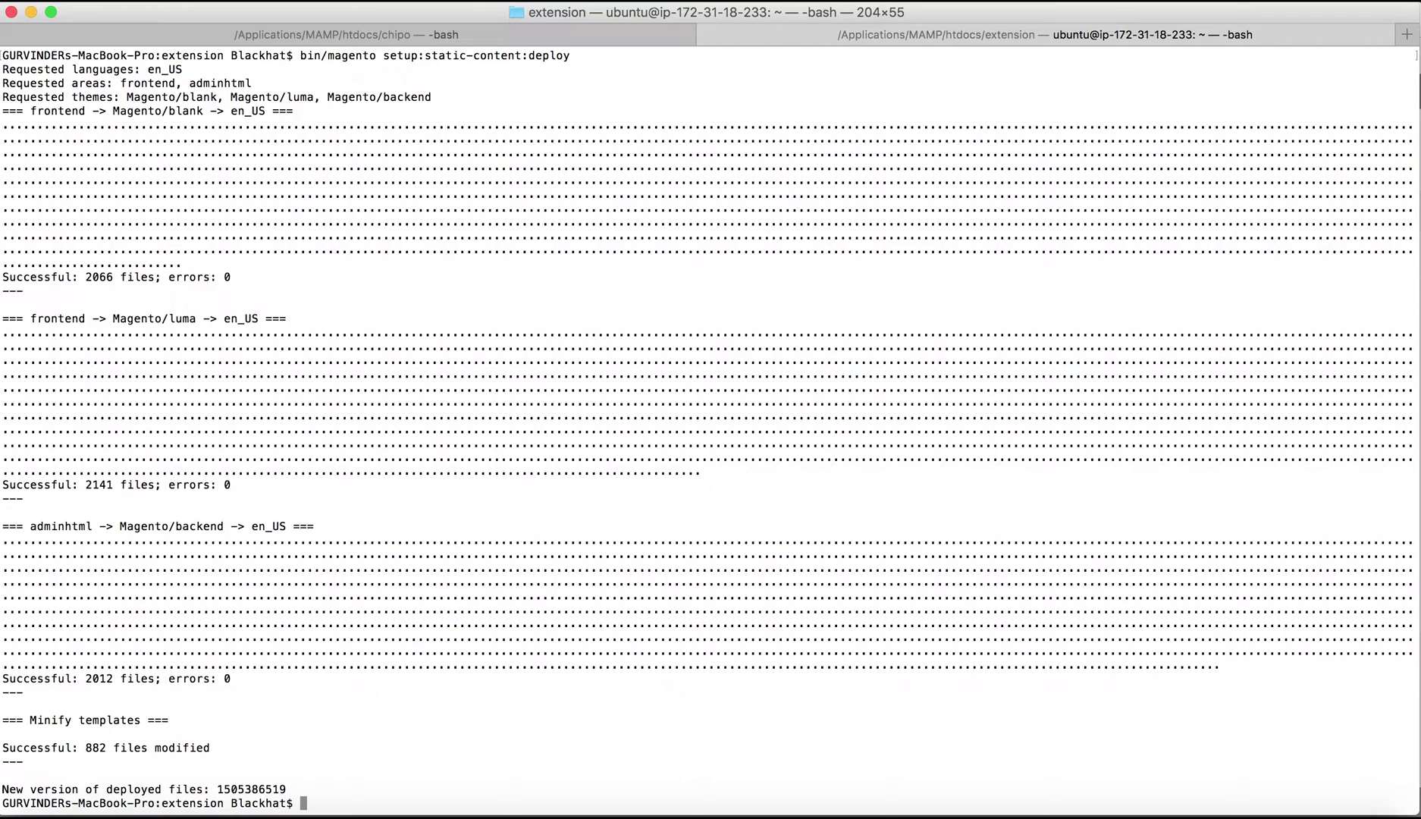
Set permissions to 777 recursively on var/ and pub/static/
type("chmod -R 777 var/")
key("Return")
type("chmod -R 777 pub/static/")
key("Return")
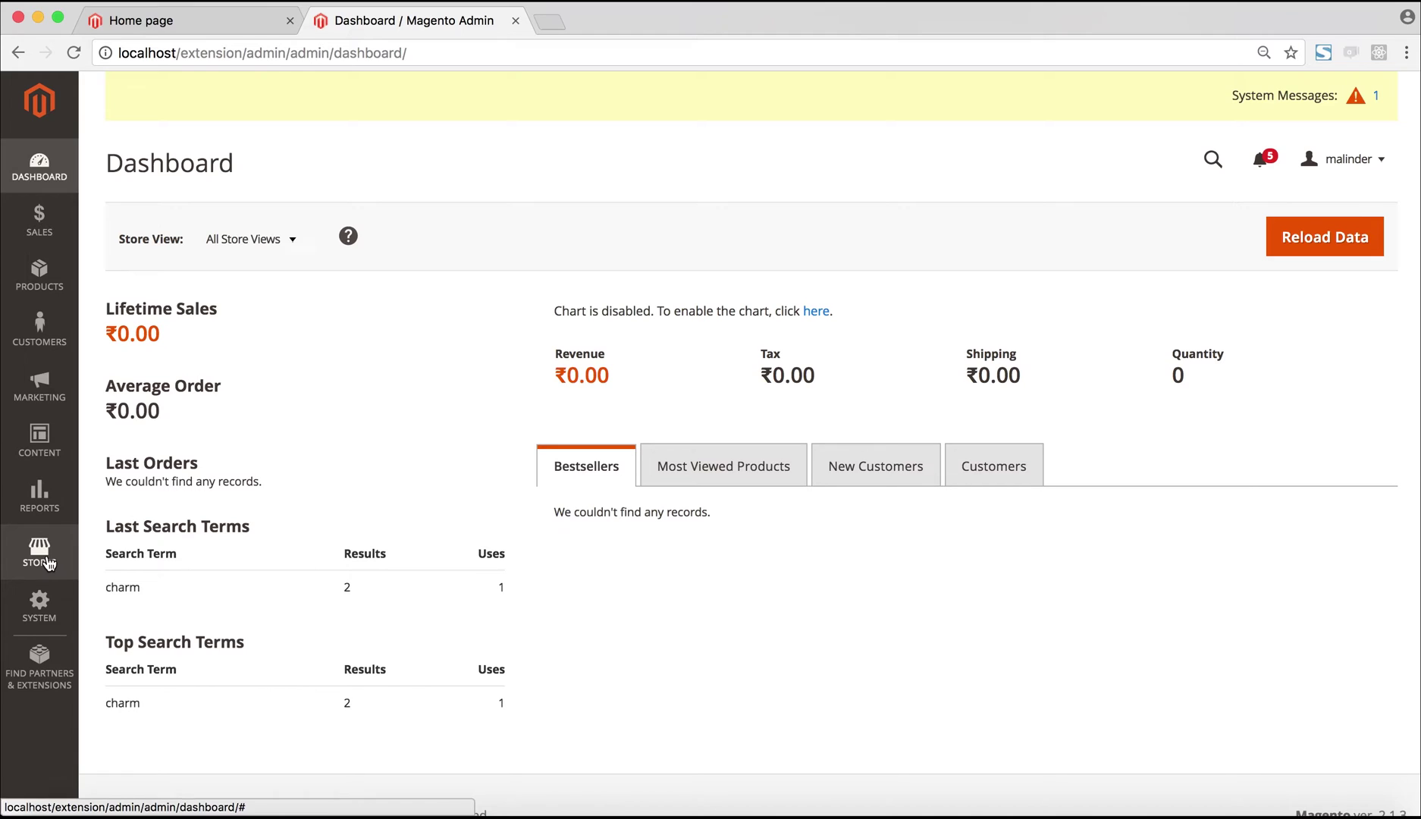
Open the Codilar GST extension settings under Stores > Configuration
left_click(47, 562)
left_click(147, 260)
left_click(354, 318)
left_click(390, 418)
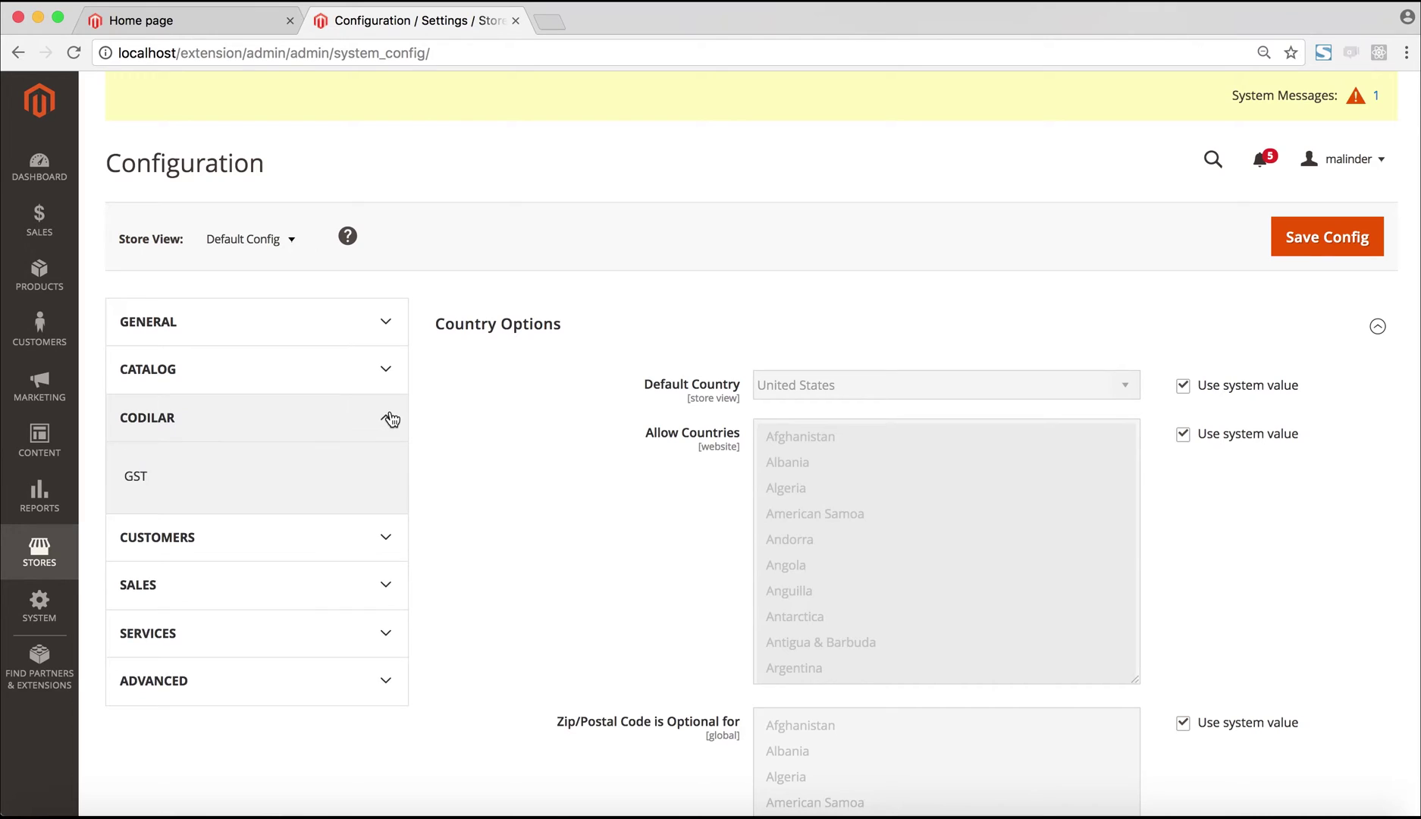
left_click(187, 487)
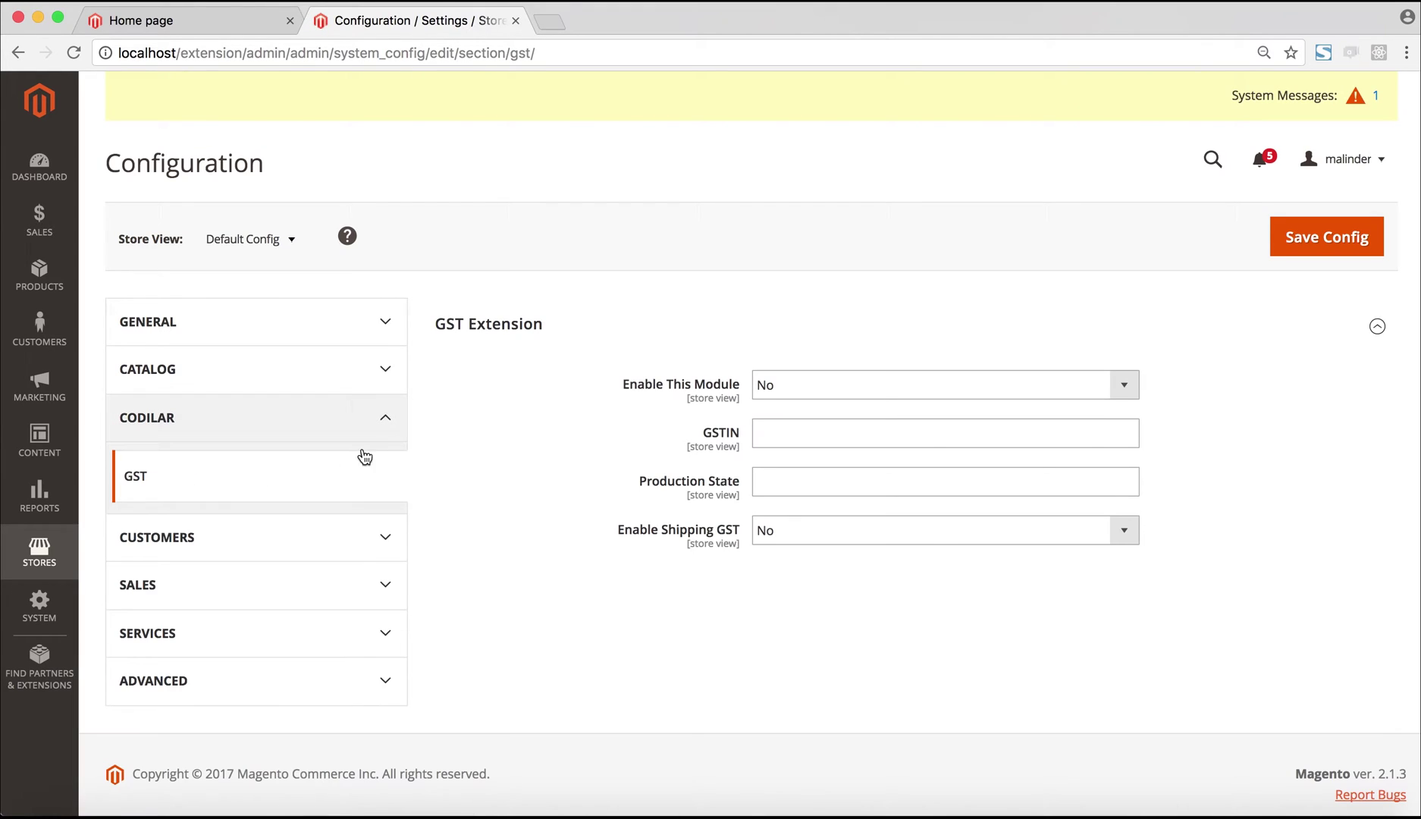
Enable the module, enter a GSTIN, set Production State to Karnataka, and save
left_click(850, 383)
key("Return")
left_click(872, 431)
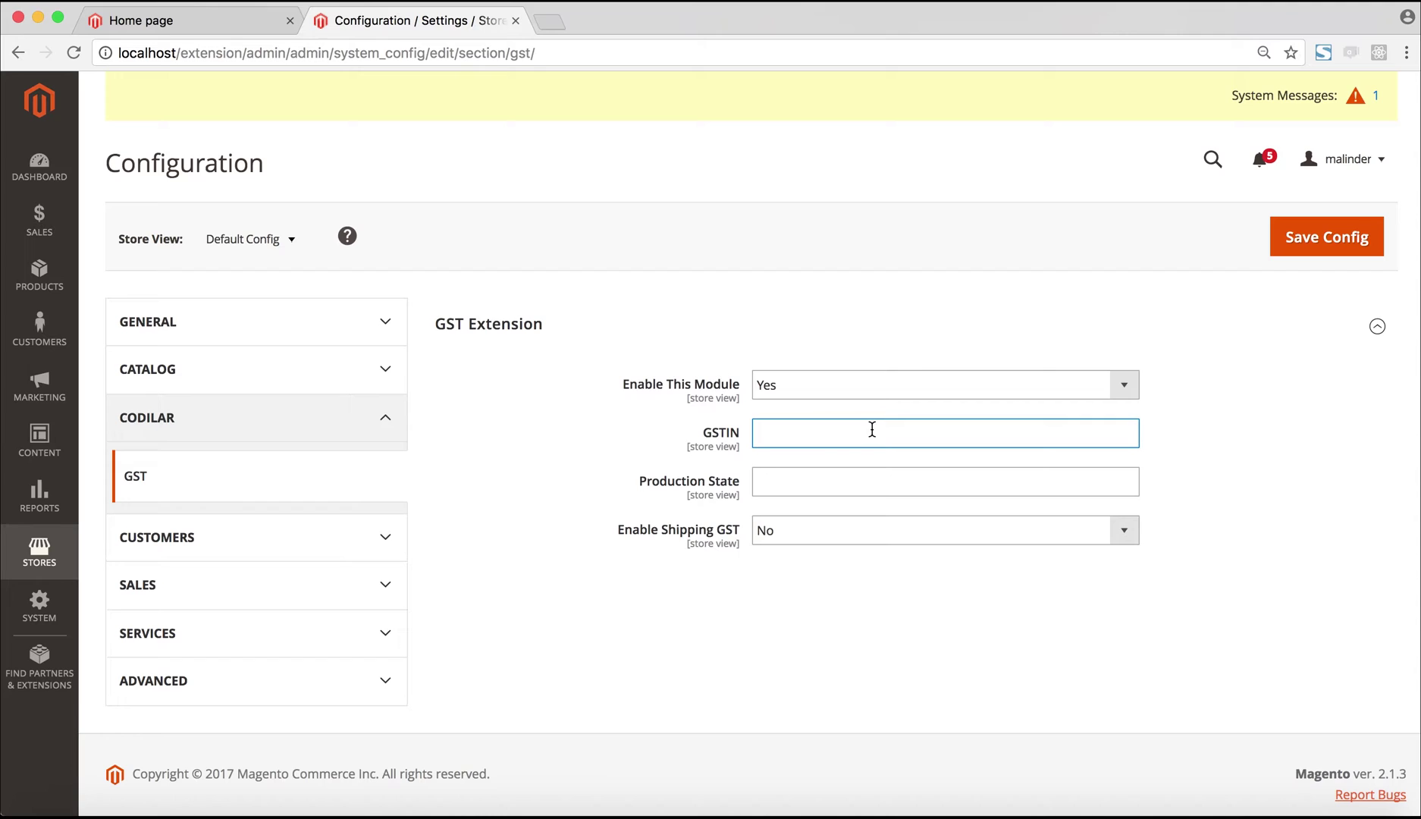
type("12345")
key("Tab")
type("Karnataka")
left_click(934, 508)
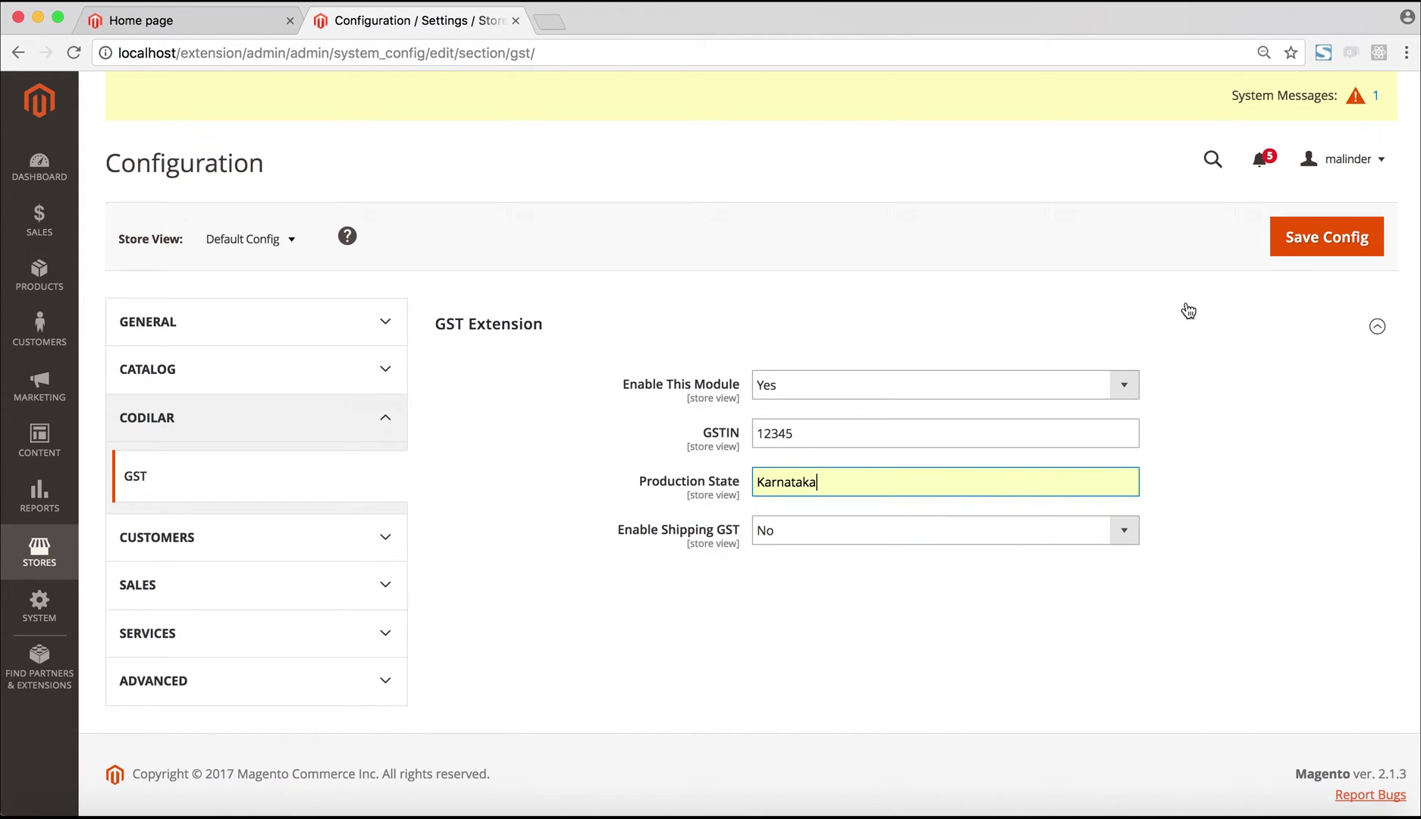
left_click(1289, 245)
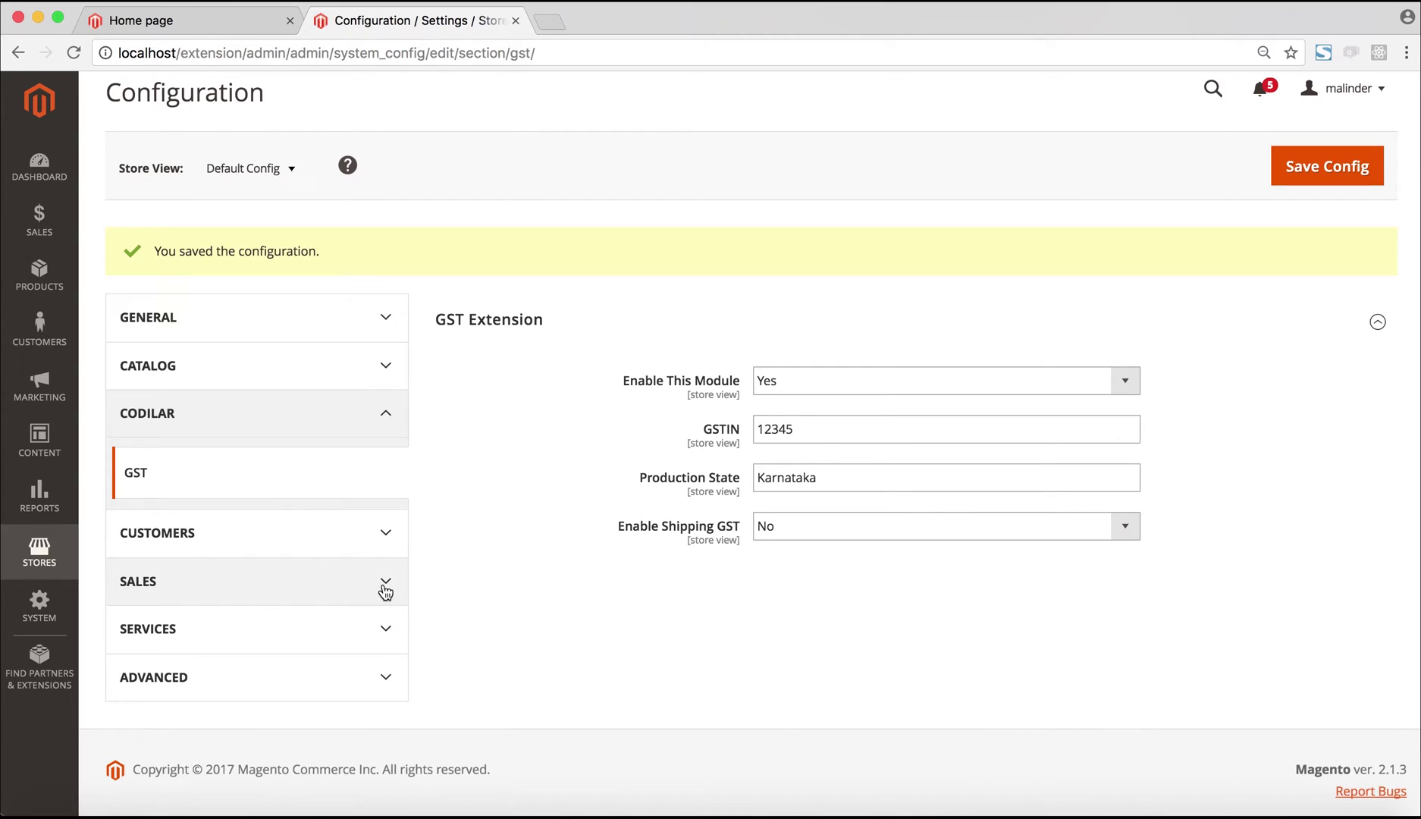
In Sales > Tax, set the Shopping Cart's Display Full Tax Summary to Yes
left_click(385, 591)
scroll(417, 578, "down", 8)
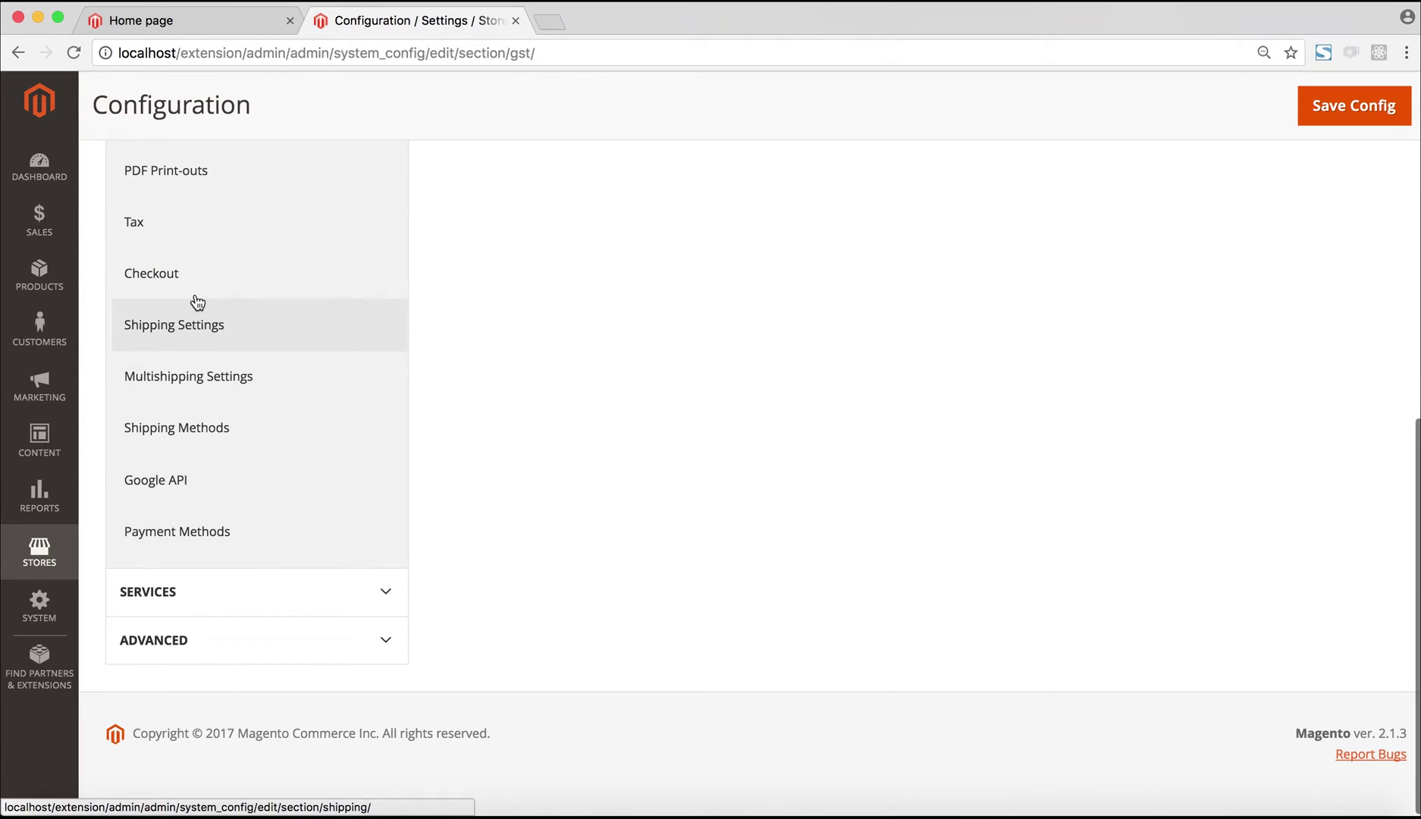
left_click(182, 236)
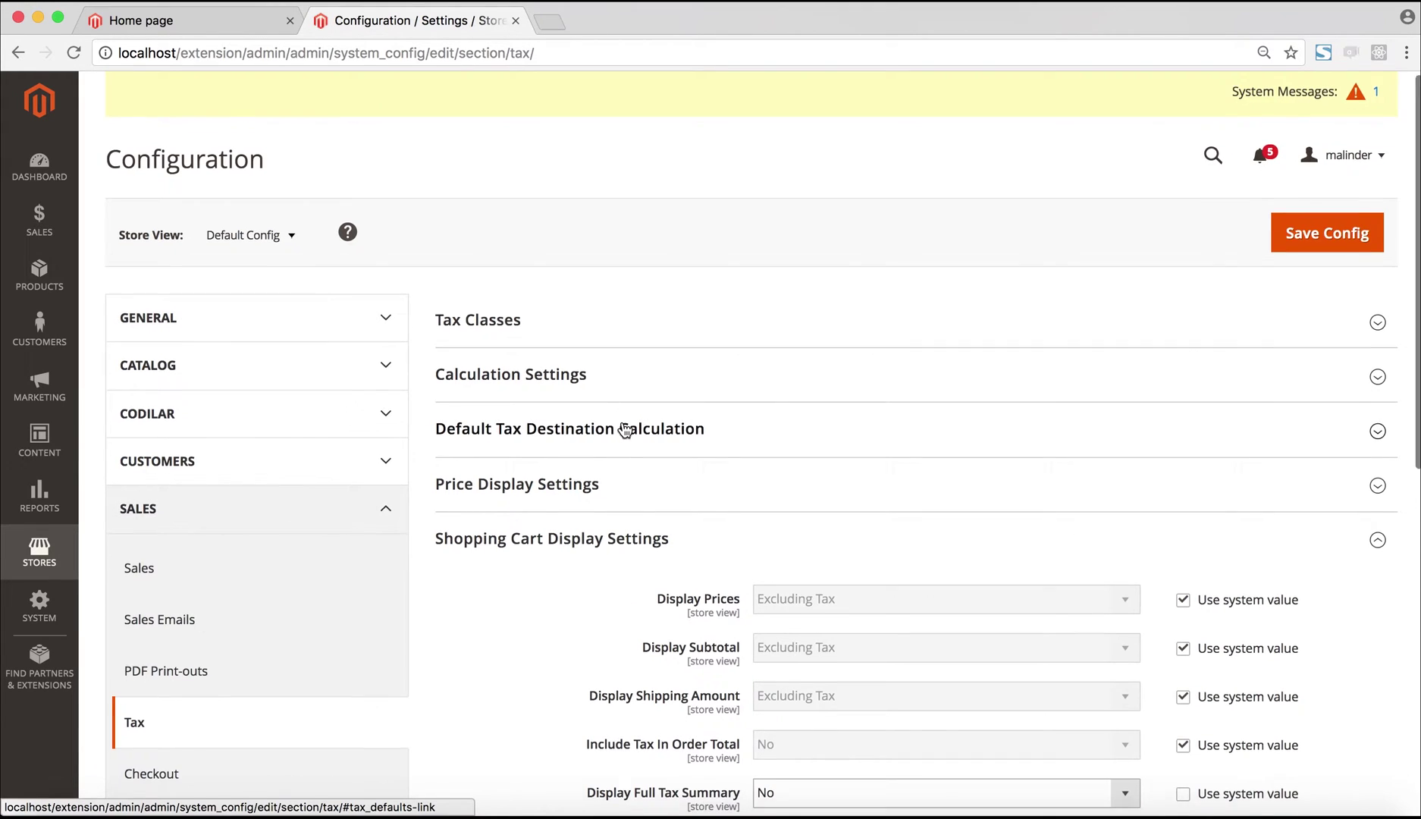
scroll(624, 430, "down", 5)
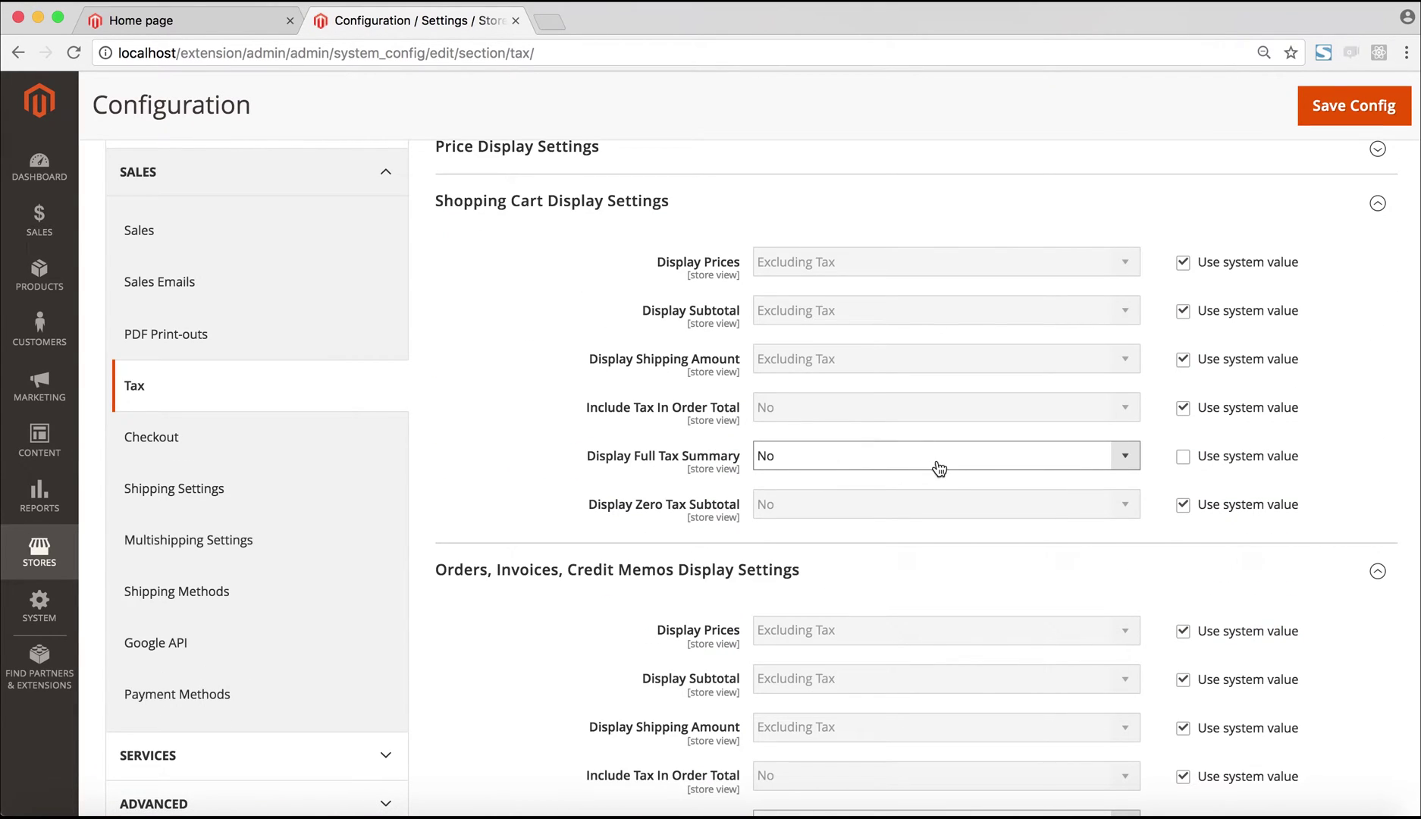
left_click(962, 464)
left_click(954, 437)
Set Display Full Tax Summary to Yes for orders, invoices and credit memos, and save
scroll(894, 607, "down", 1)
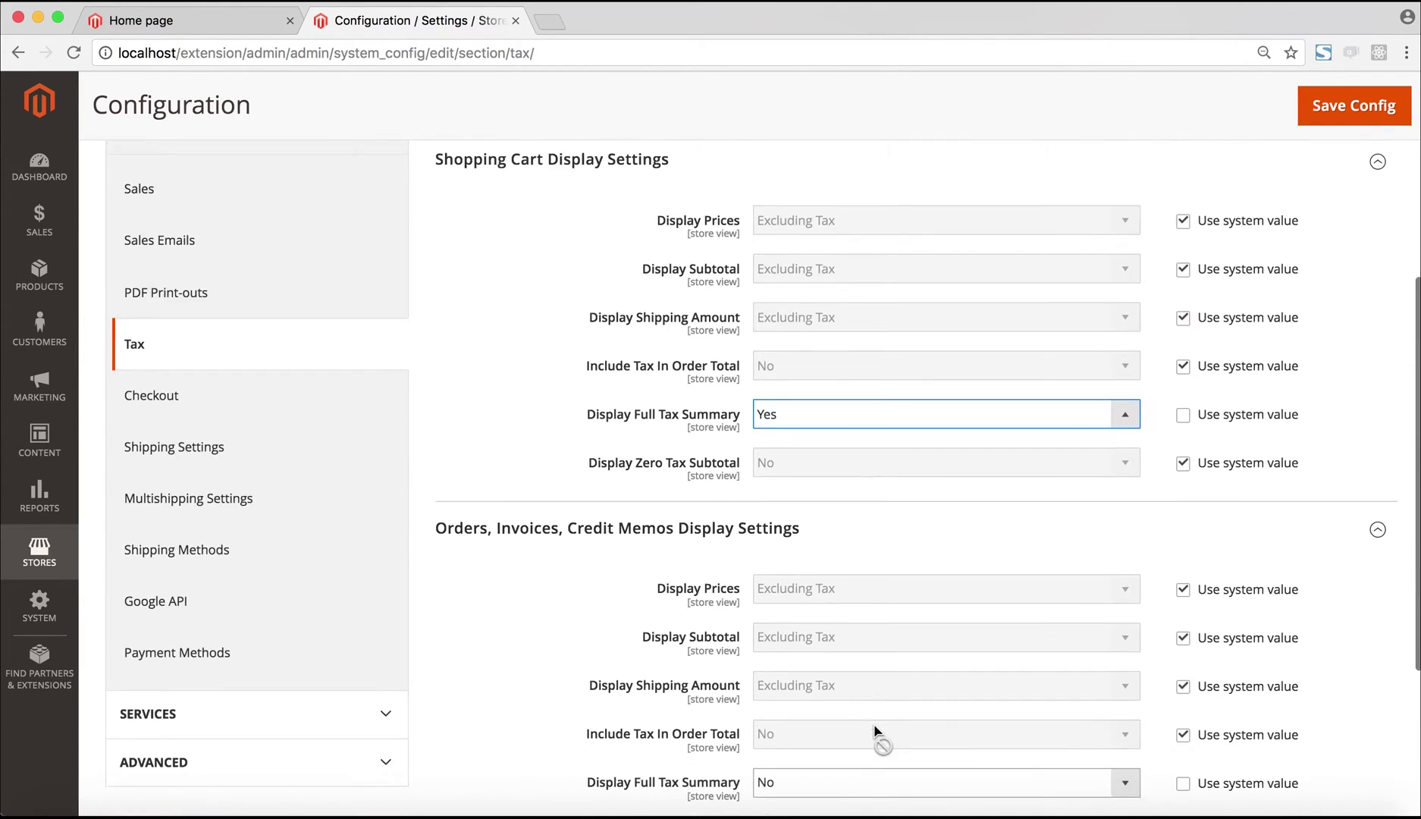
scroll(875, 729, "down", 3)
left_click(879, 562)
left_click(915, 502)
left_click(1334, 114)
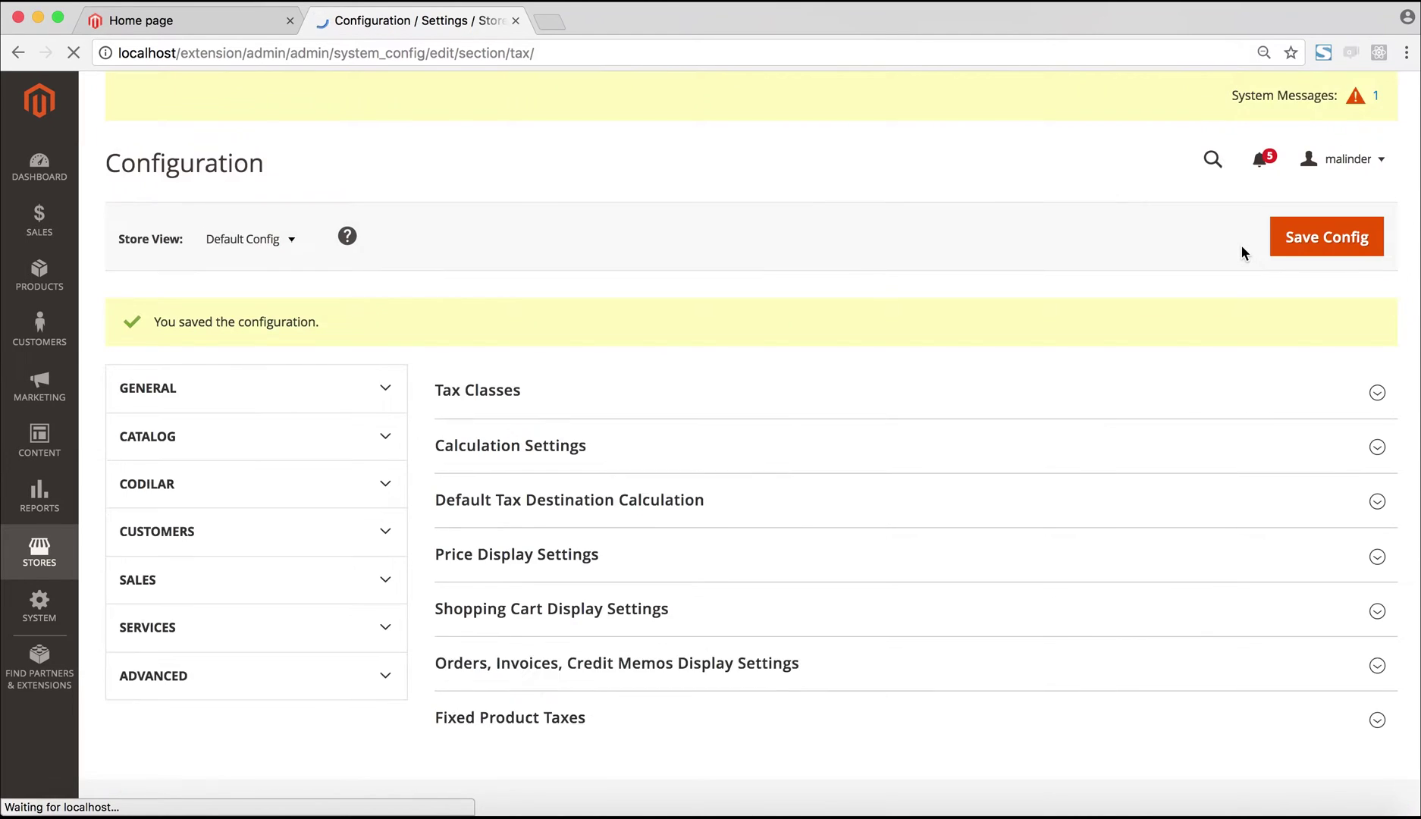
Open Customer Configuration and make the Text, HTML and PDF address templates editable
left_click(381, 535)
left_click(239, 649)
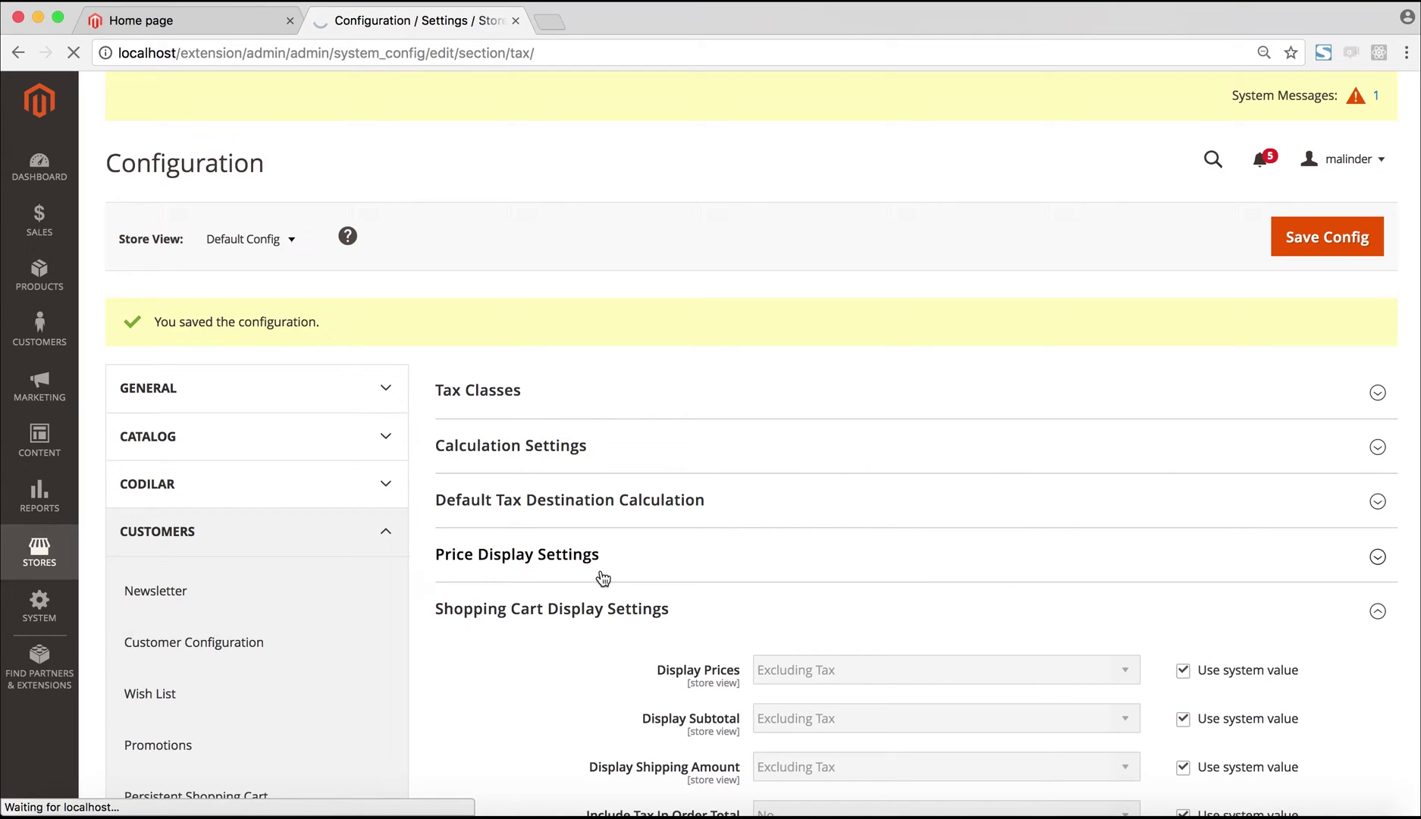
scroll(603, 579, "down", 2)
scroll(603, 578, "down", 5)
left_click(1182, 303)
left_click(1184, 528)
left_click(1183, 639)
Copy the TEXT GSTIN snippet from the editor into a new line of the Text template
key("super+Tab")
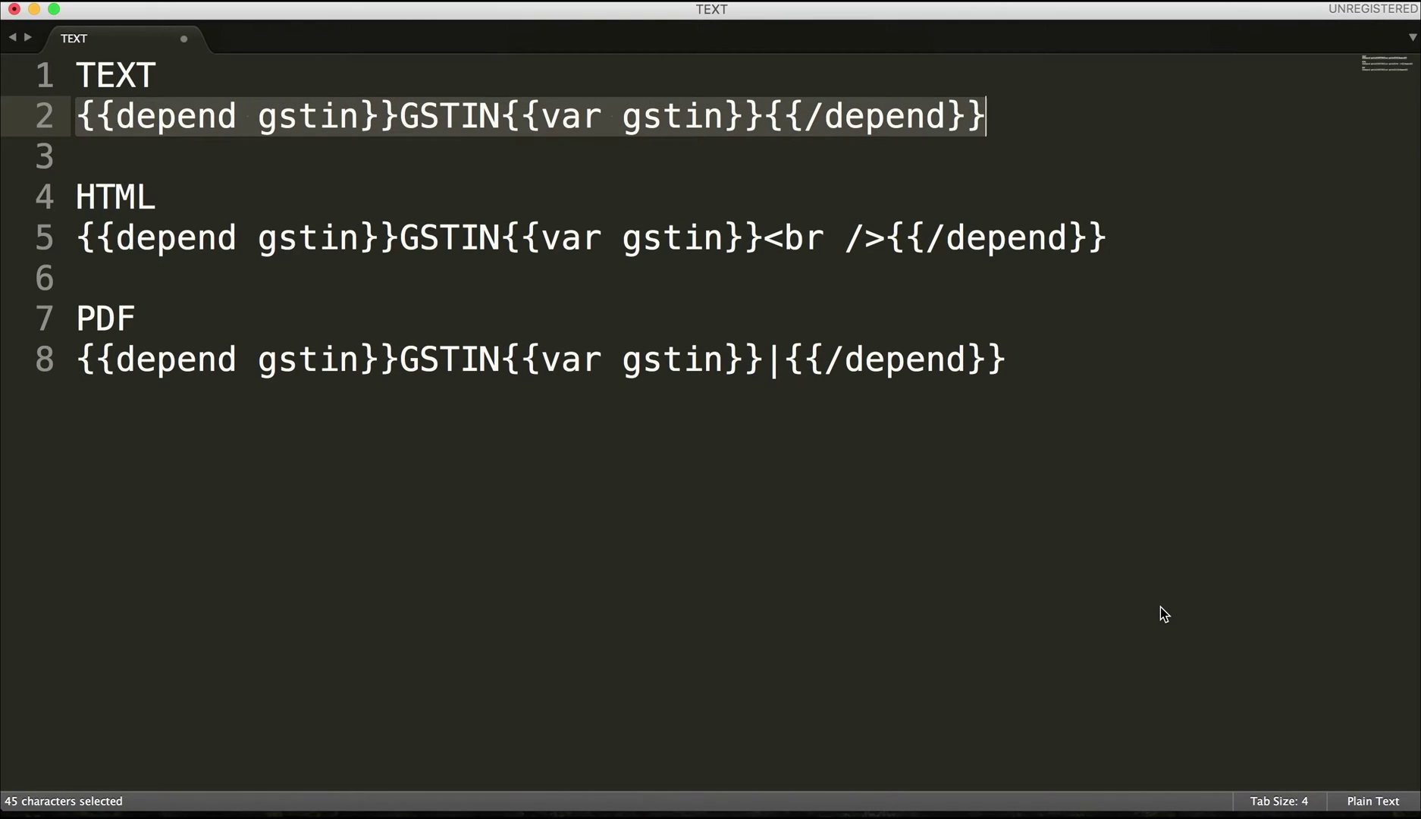
right_click(778, 115)
left_click(833, 150)
key("super+Tab")
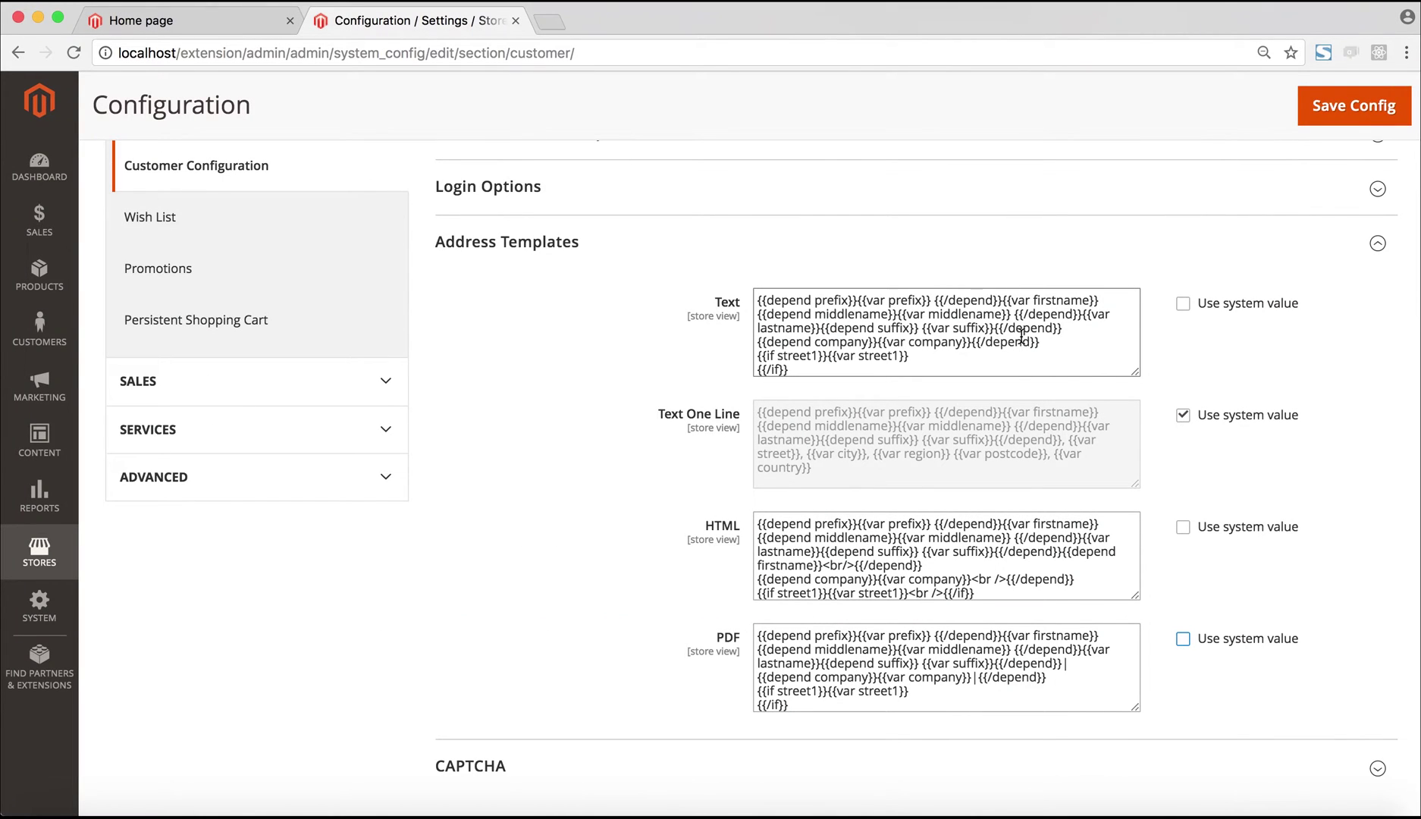
left_click(1079, 329)
key("Return")
key("super+Tab")
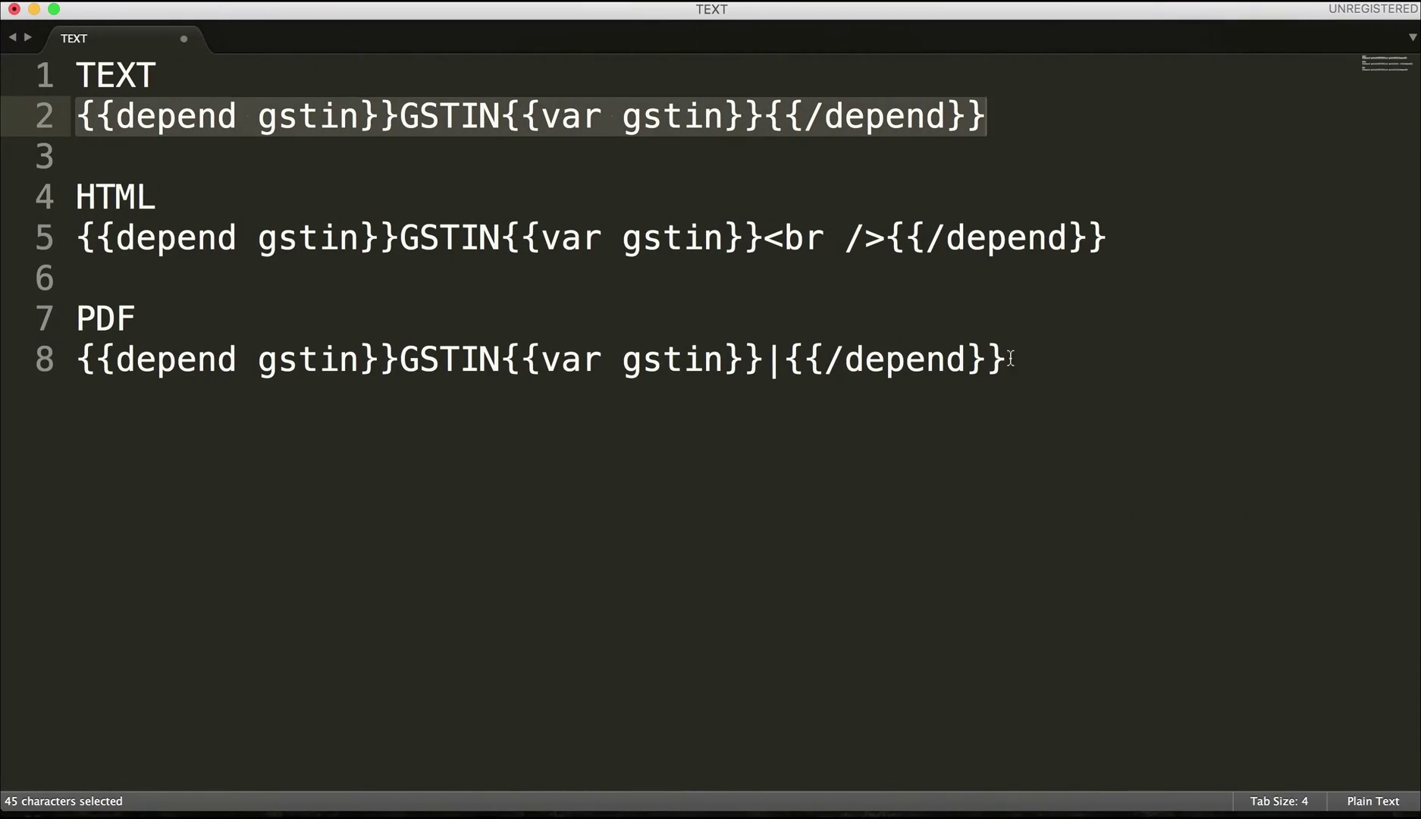
Copy the HTML GSTIN snippet and paste it on a new line in the HTML template
left_click_drag(80, 244, 1135, 246)
right_click(1092, 235)
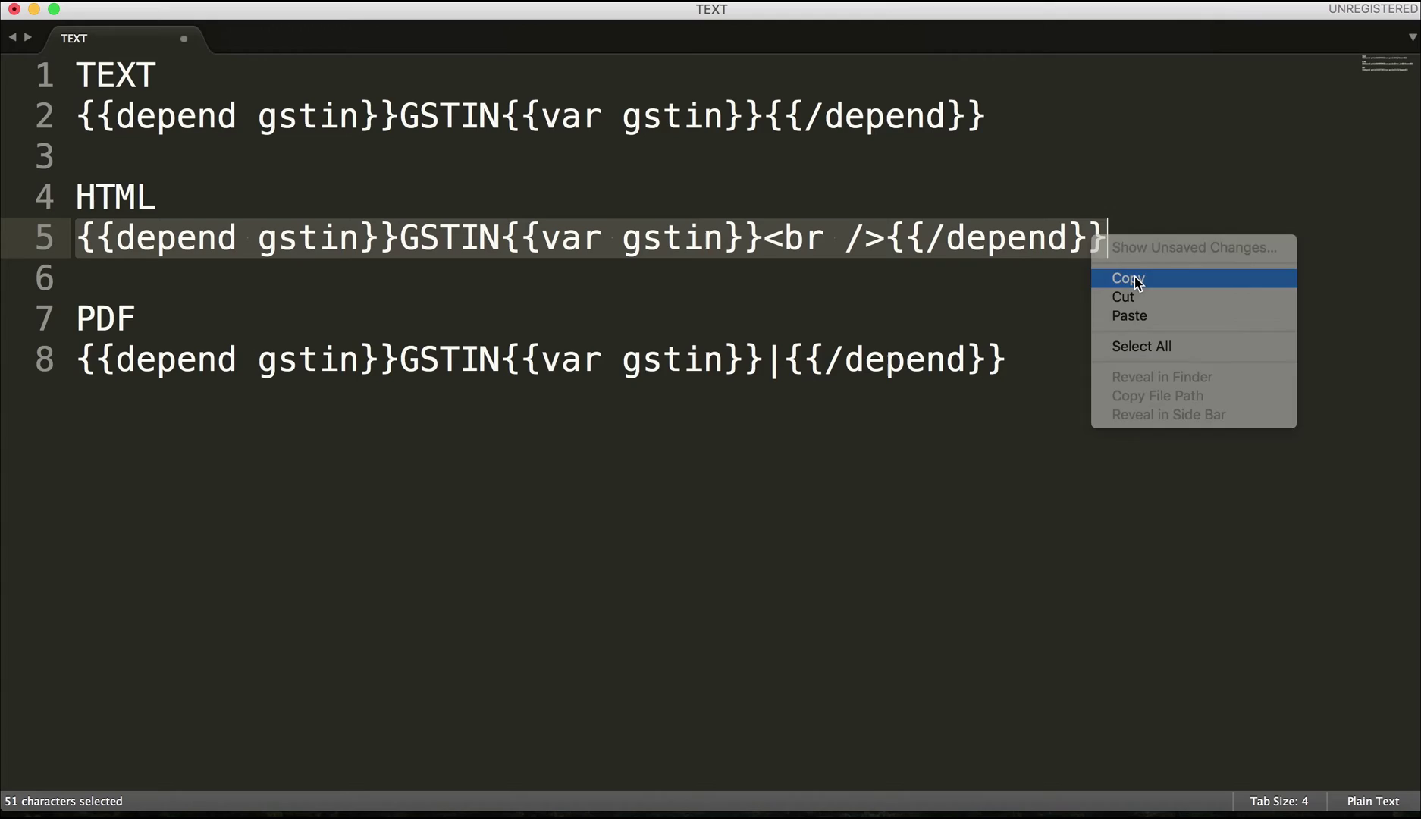
left_click(1128, 277)
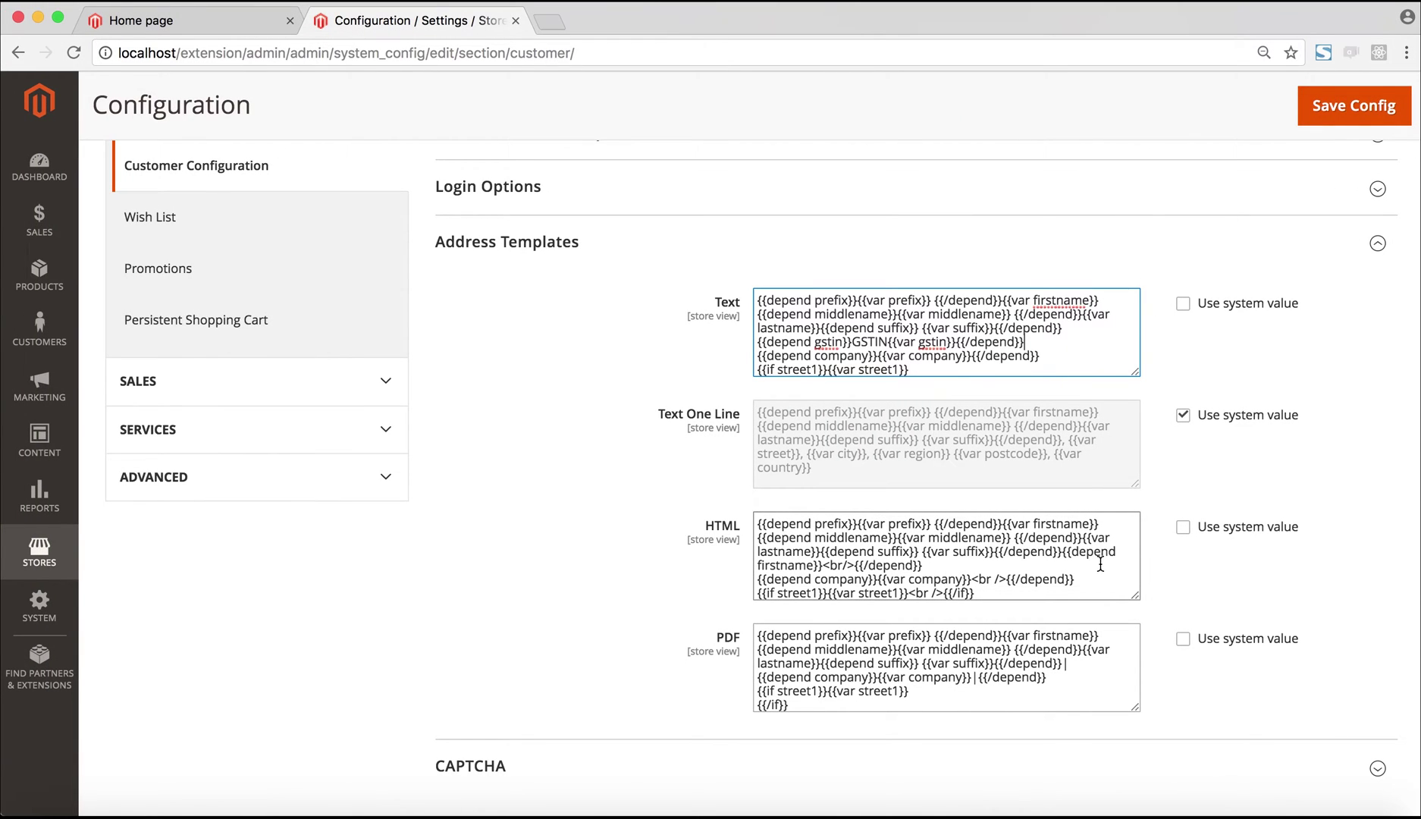
left_click(1038, 561)
key("Return")
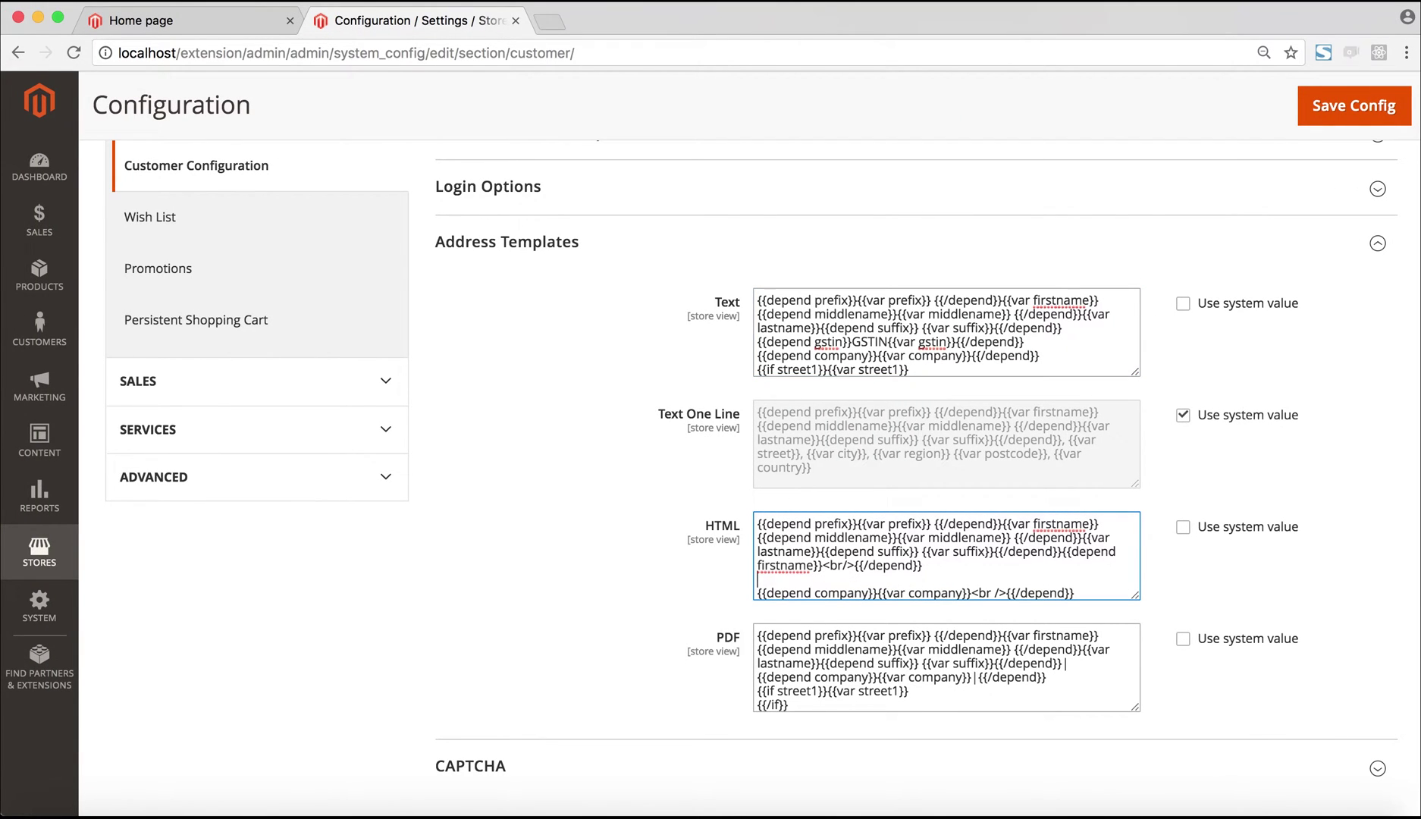
key("super+v")
Select and copy the PDF GSTIN snippet in the editor
key("ctrl+Left")
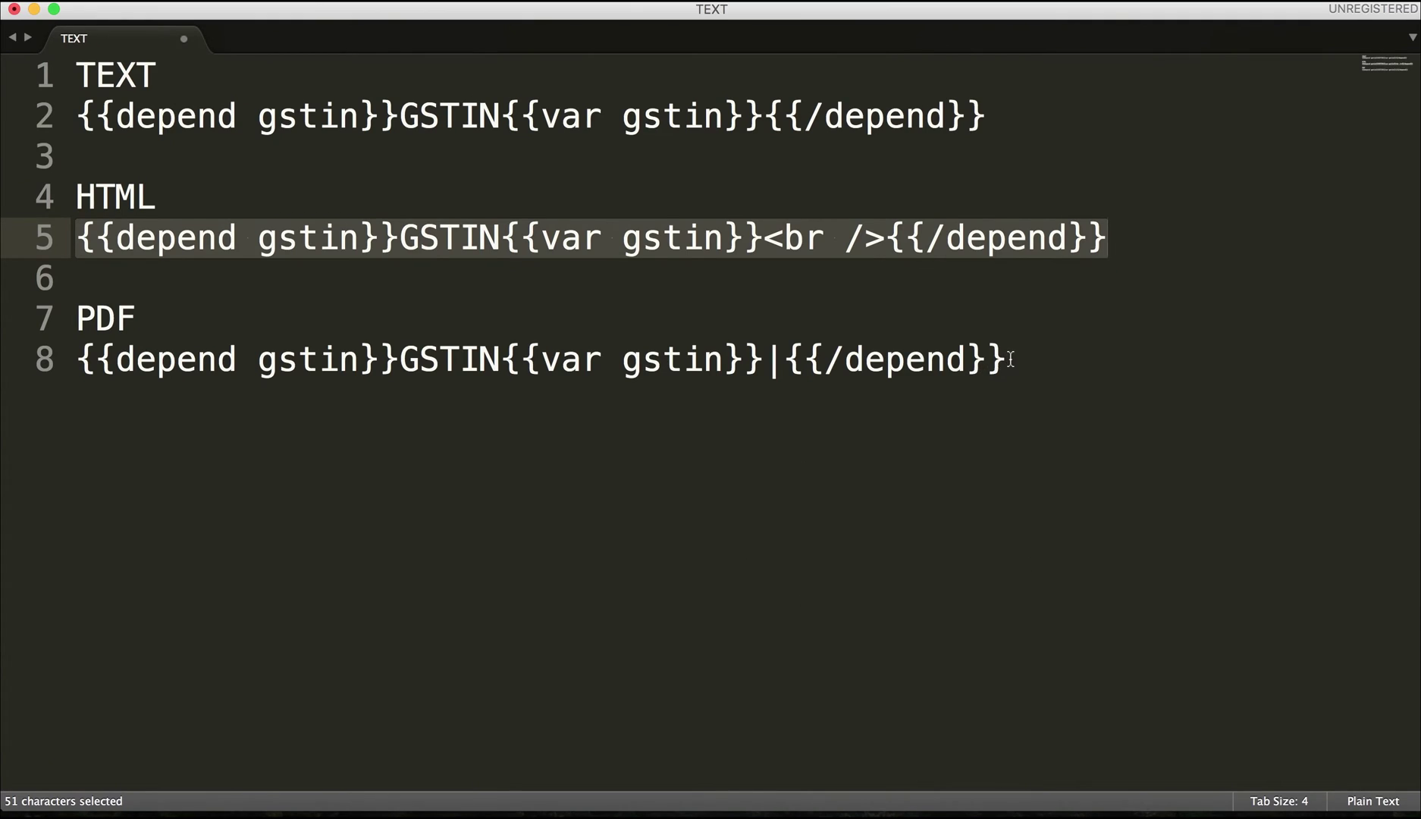
left_click(1010, 360)
key("super+shift+Left")
key("Left")
left_click(79, 359)
left_click_drag(79, 360, 1001, 364)
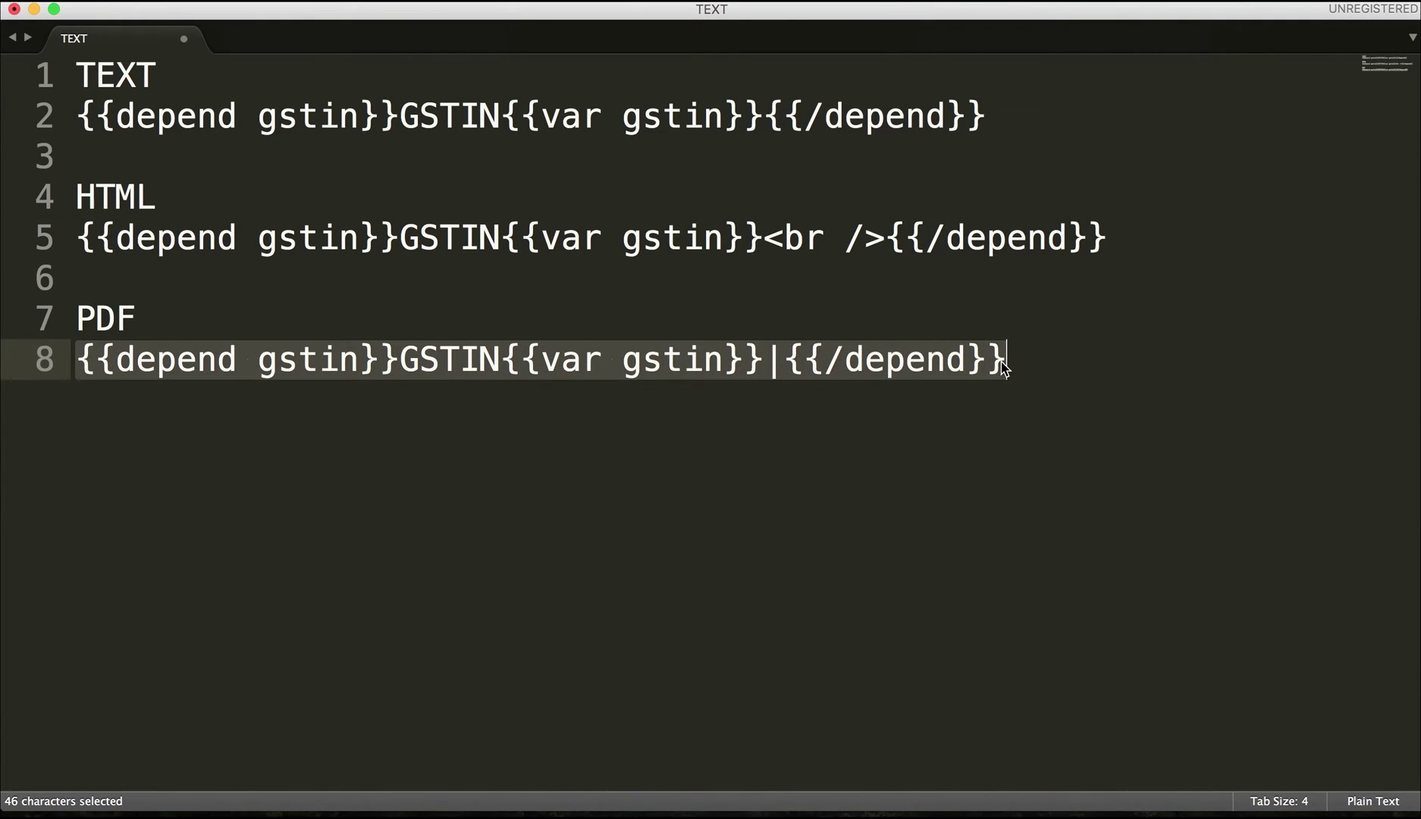
key("super+c")
Paste the GSTIN line on a new line of the PDF address template and save
key("ctrl+Right")
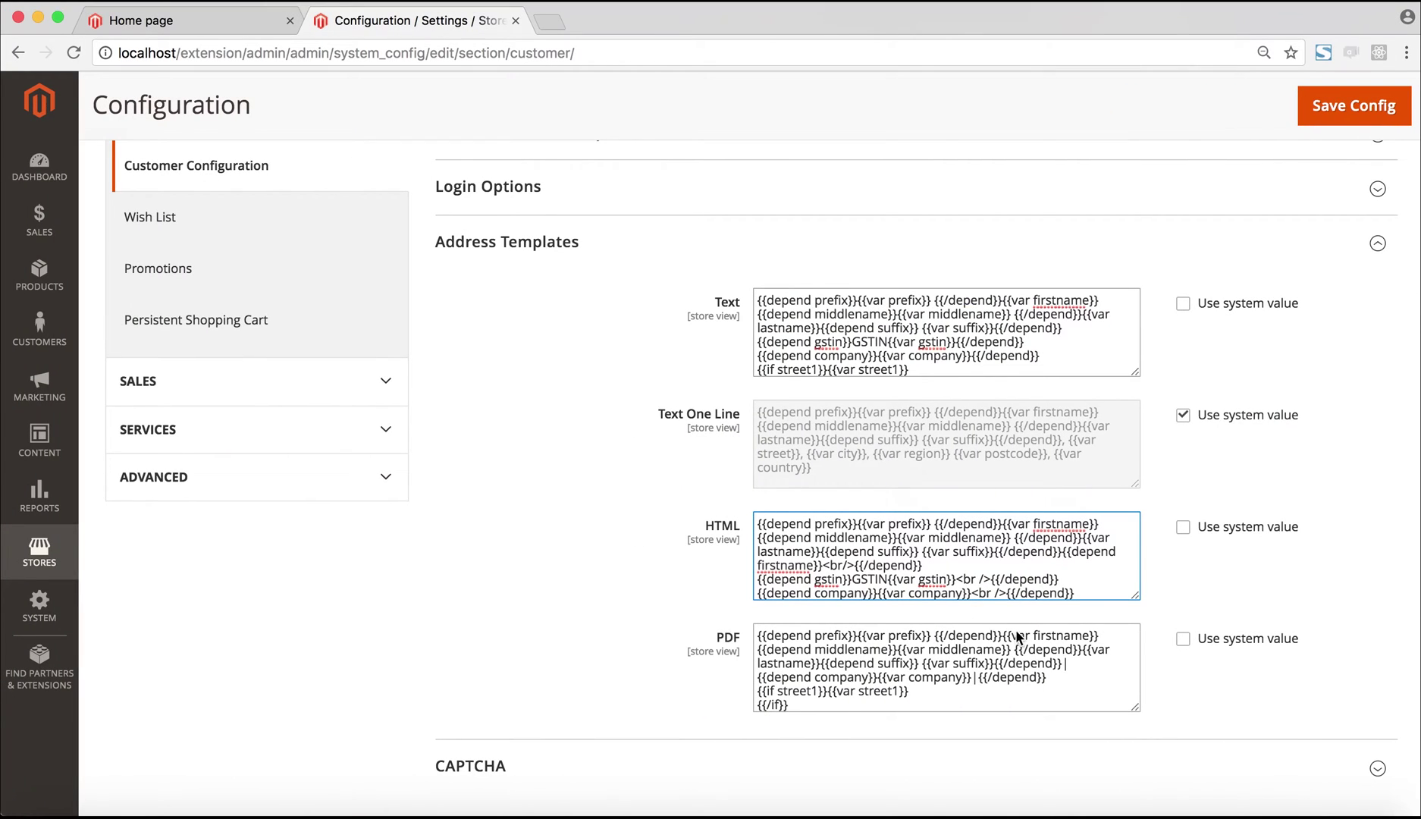
left_click(1077, 670)
key("Return")
key("super+v")
left_click(1342, 110)
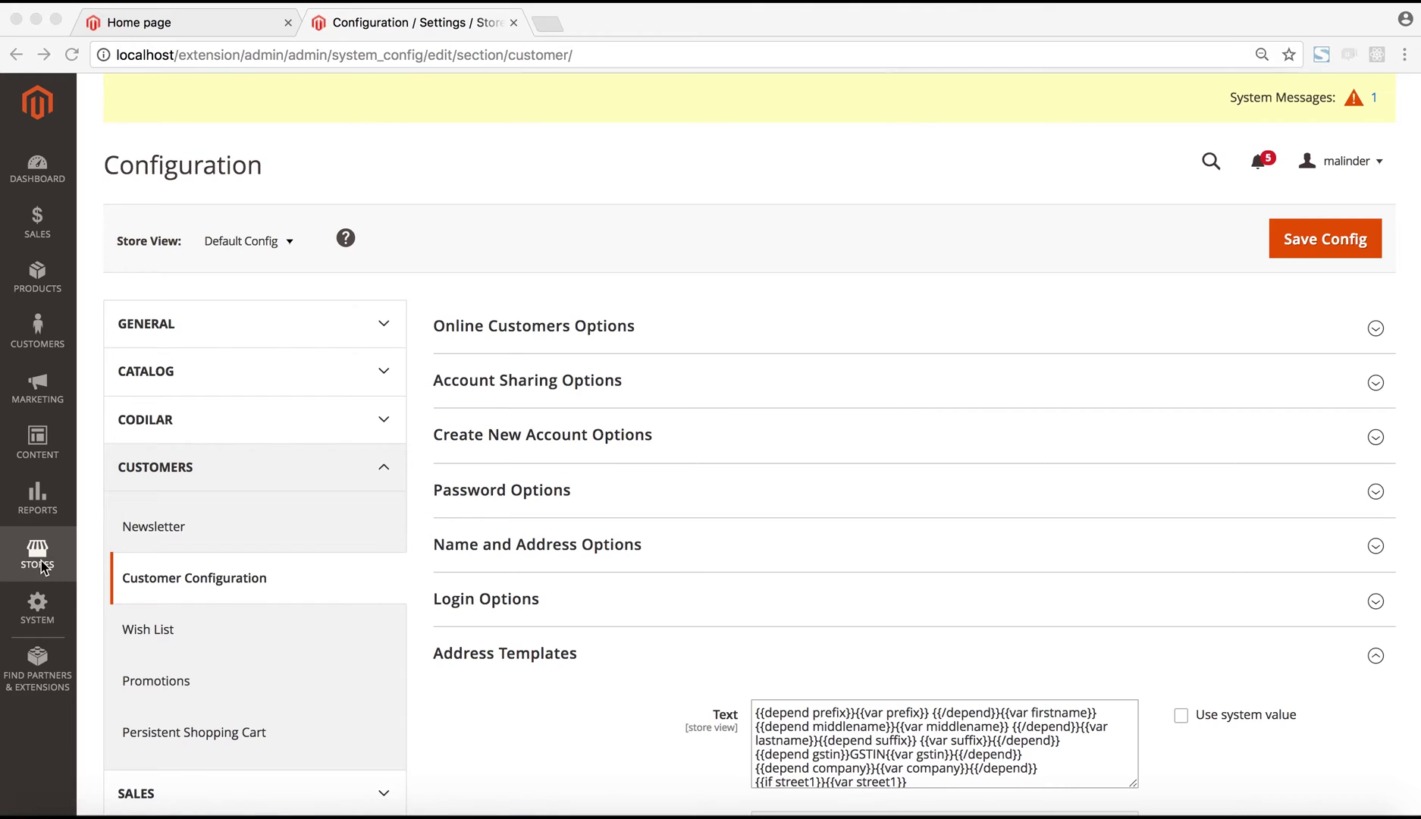
Add a new product attribute with default label HSN and attribute code hsn, then save it
left_click(41, 565)
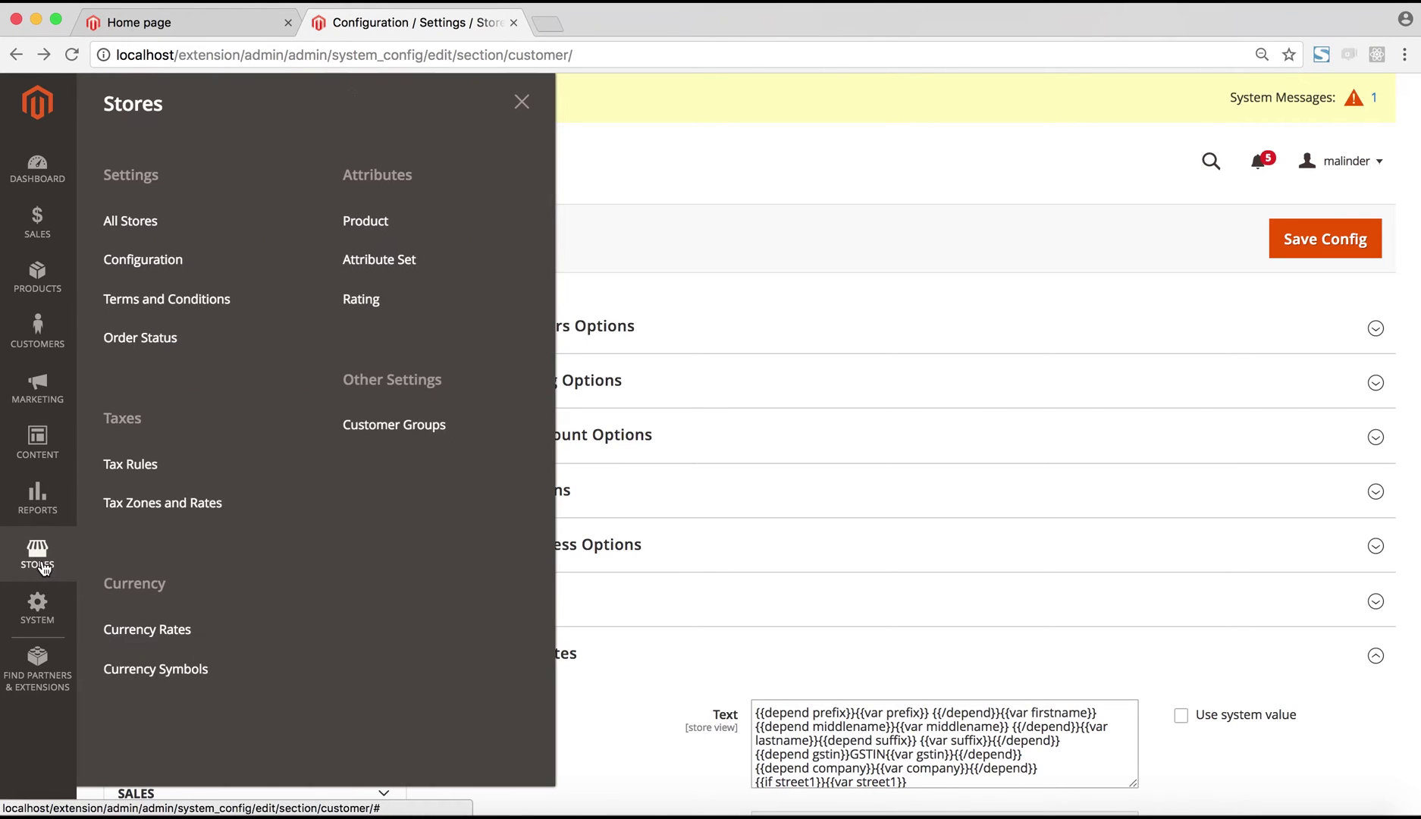
left_click(371, 230)
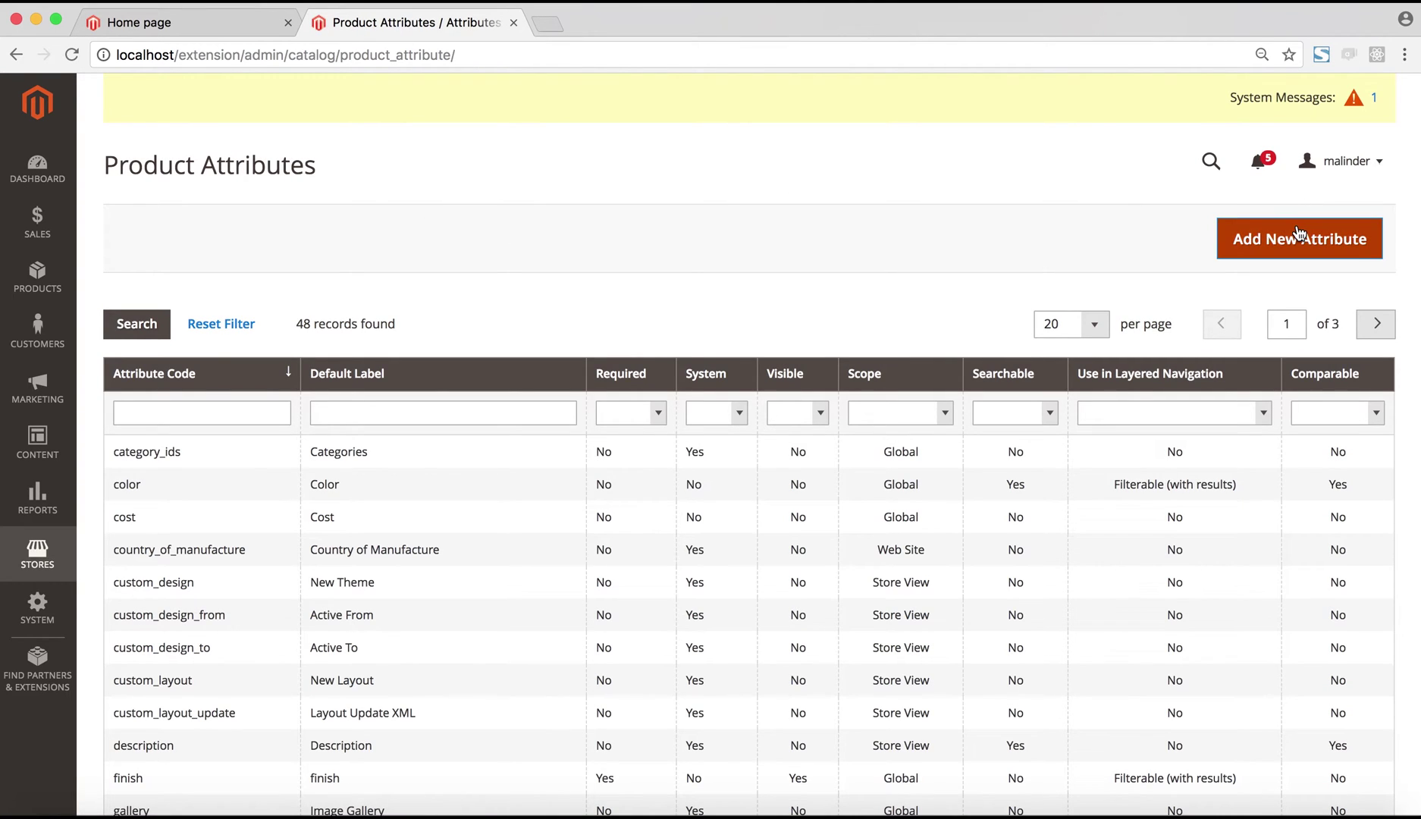
left_click(1299, 240)
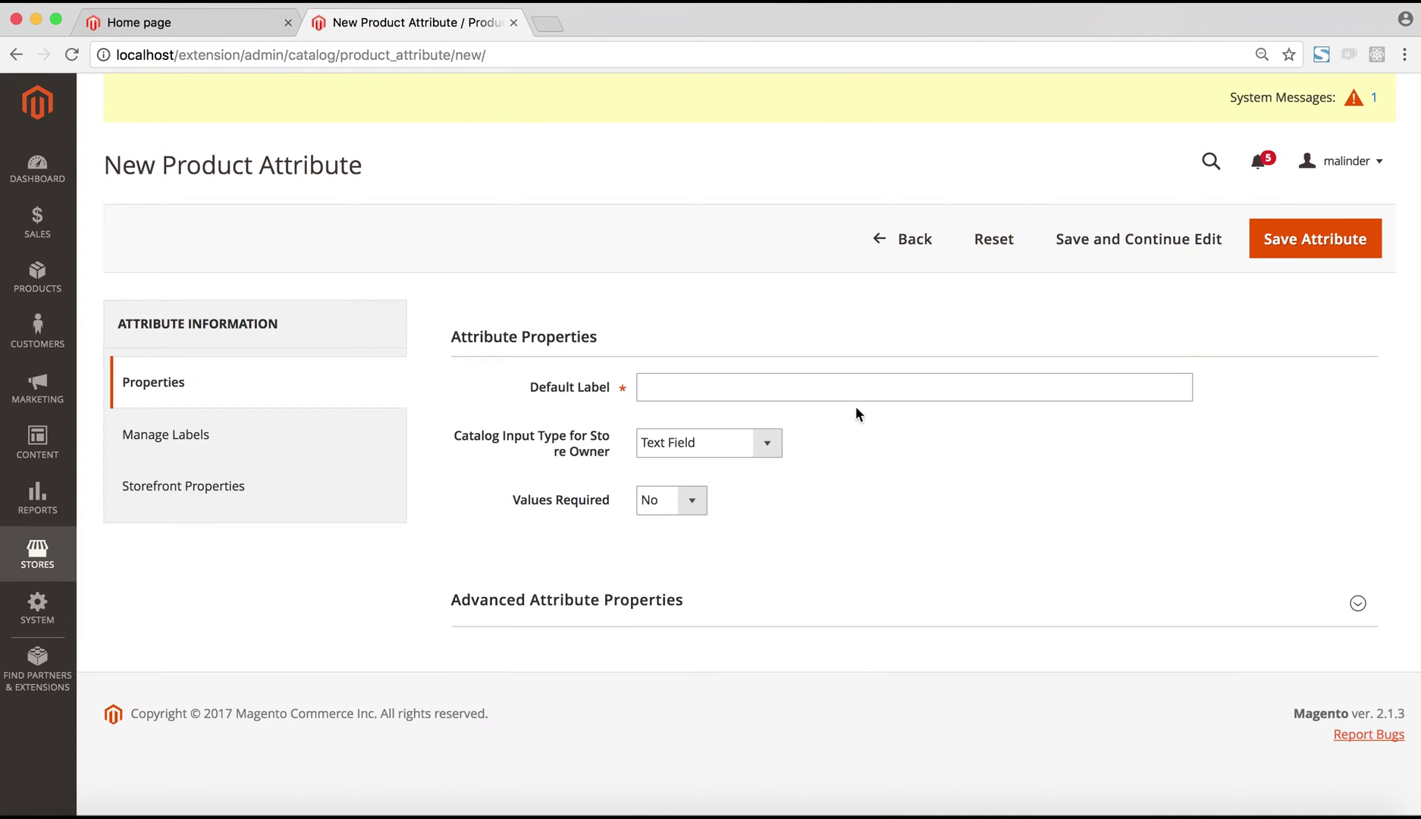
left_click(857, 391)
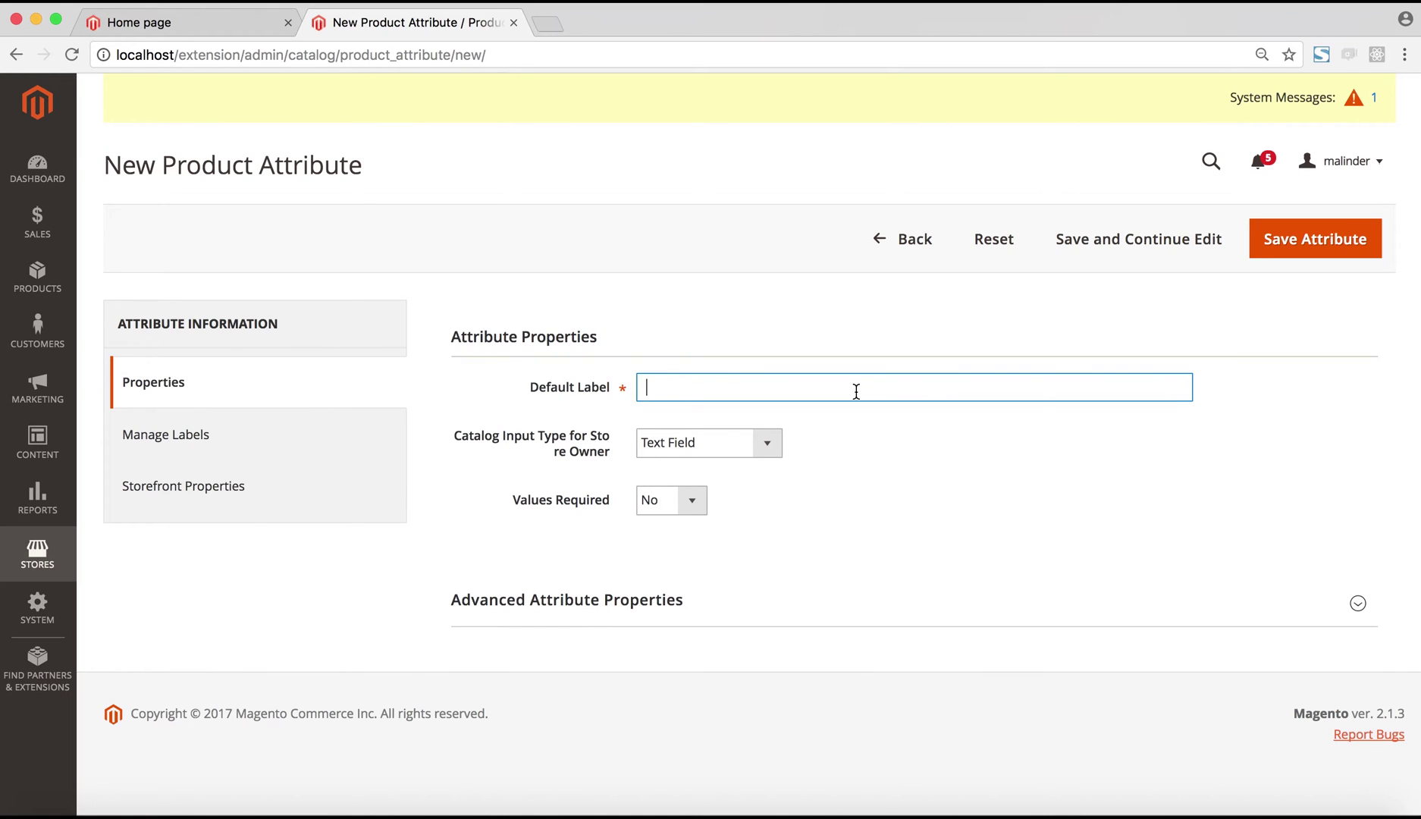
type("HSN")
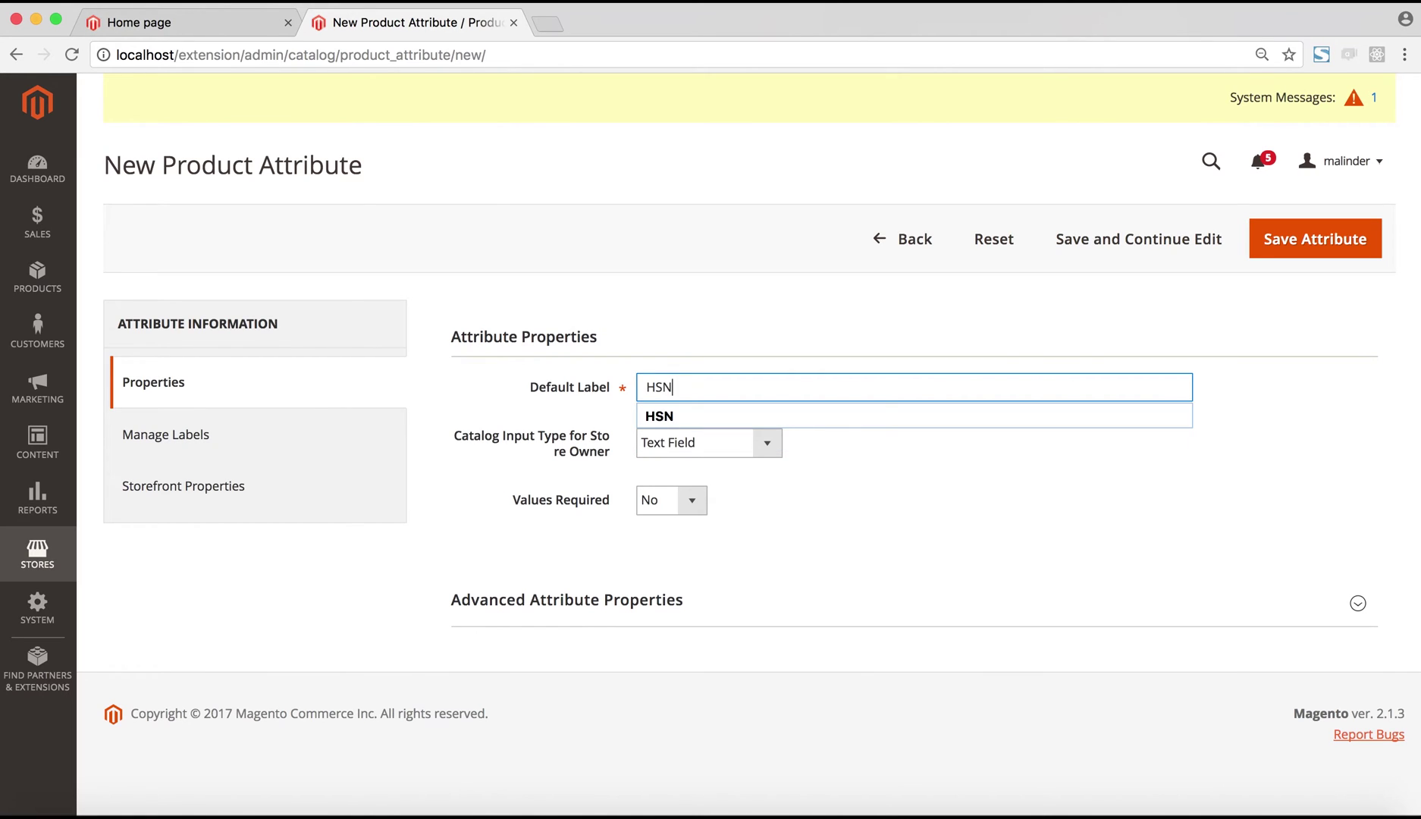
left_click(890, 484)
left_click(627, 601)
left_click(714, 651)
type("hsn")
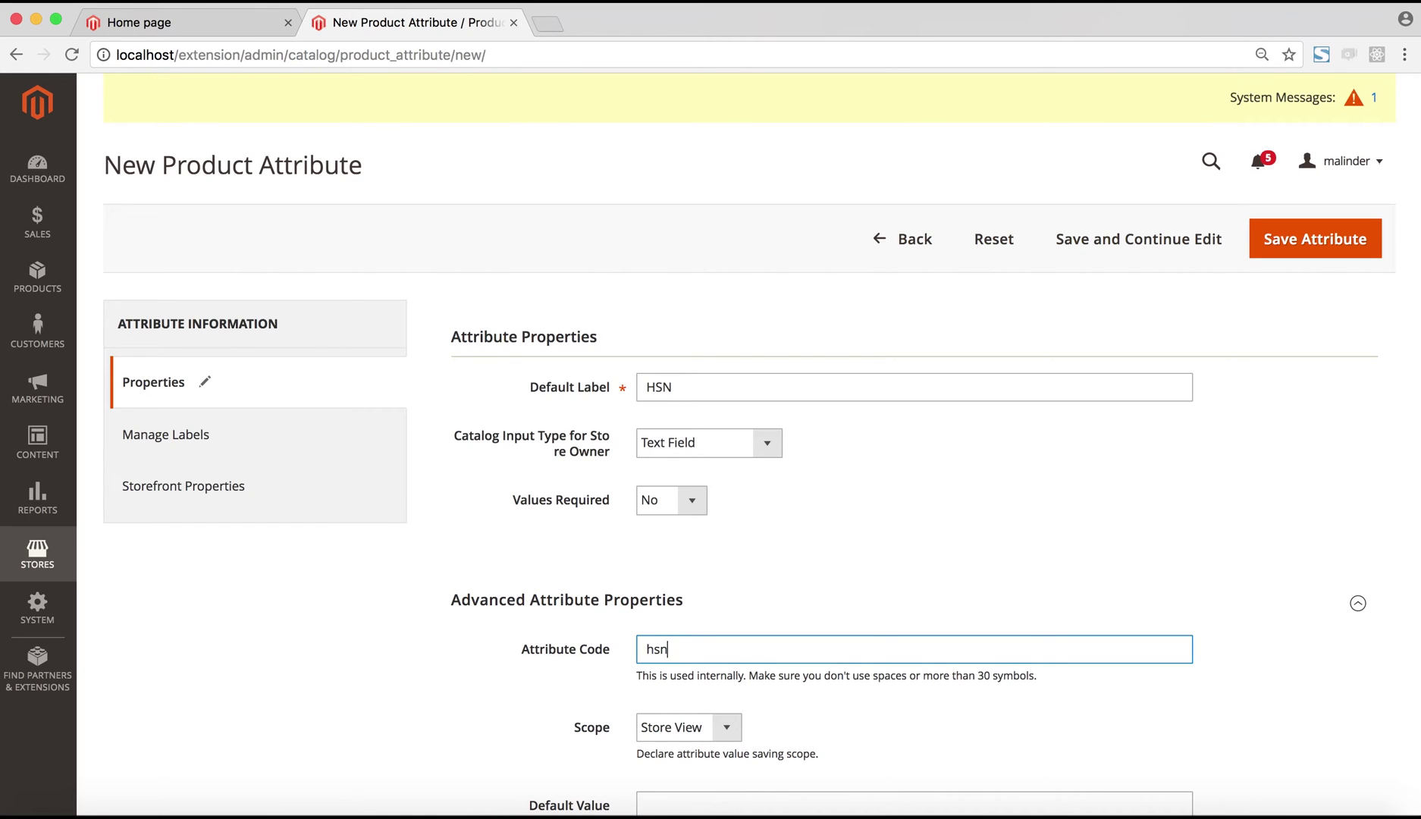
left_click(1288, 237)
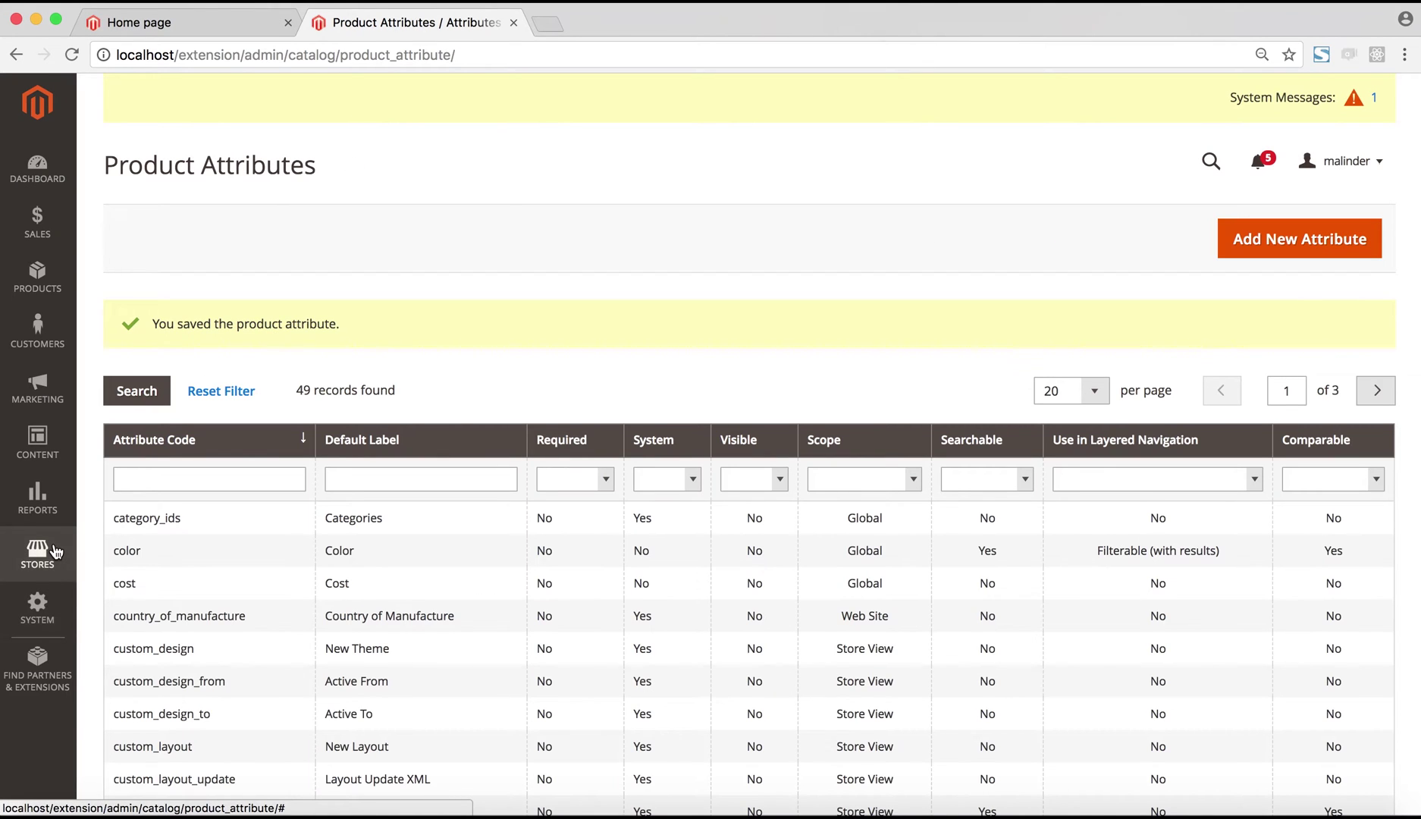
Drag hsn from Unassigned Attributes into Default set's Product Details below sku, then save
left_click(33, 560)
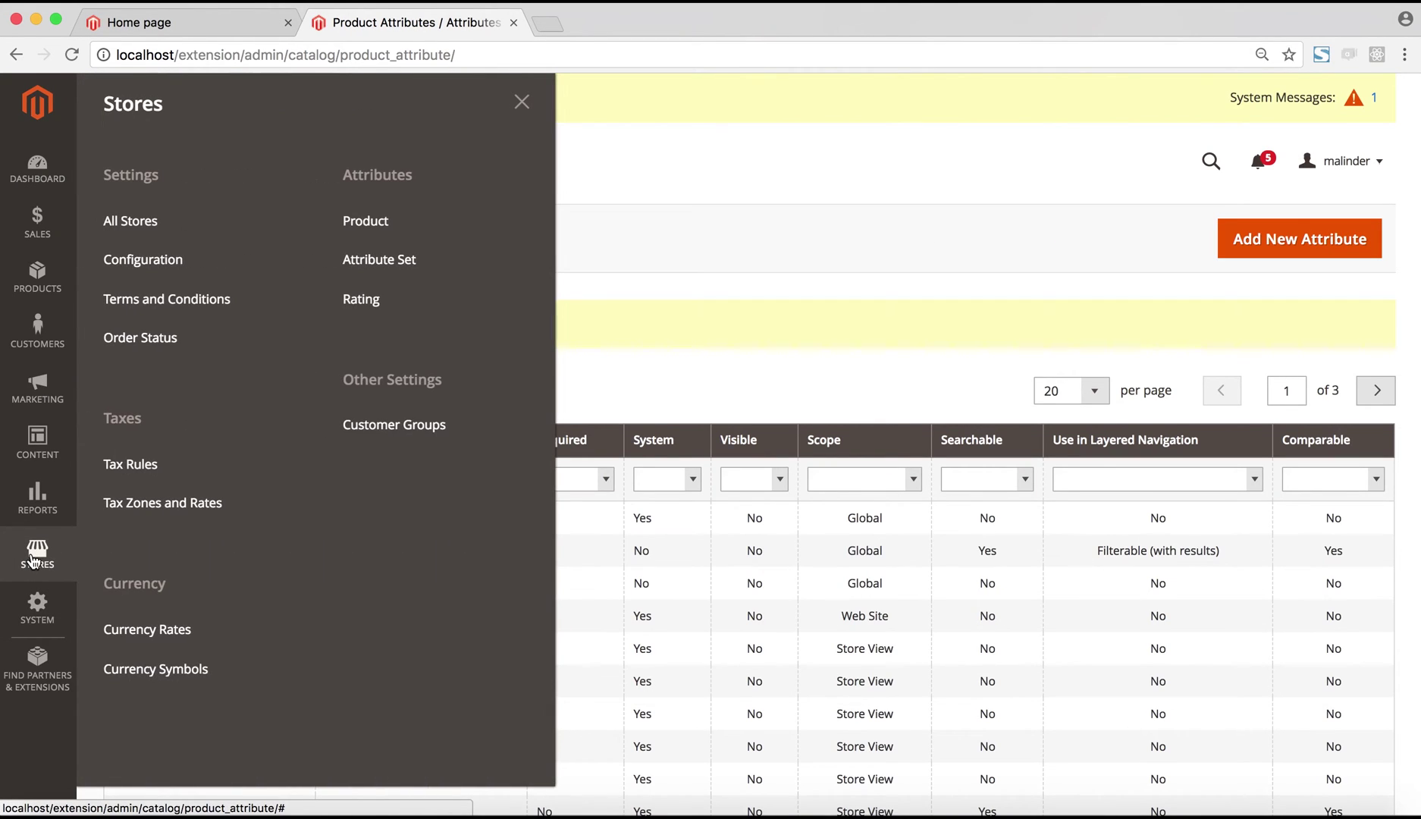
left_click(408, 261)
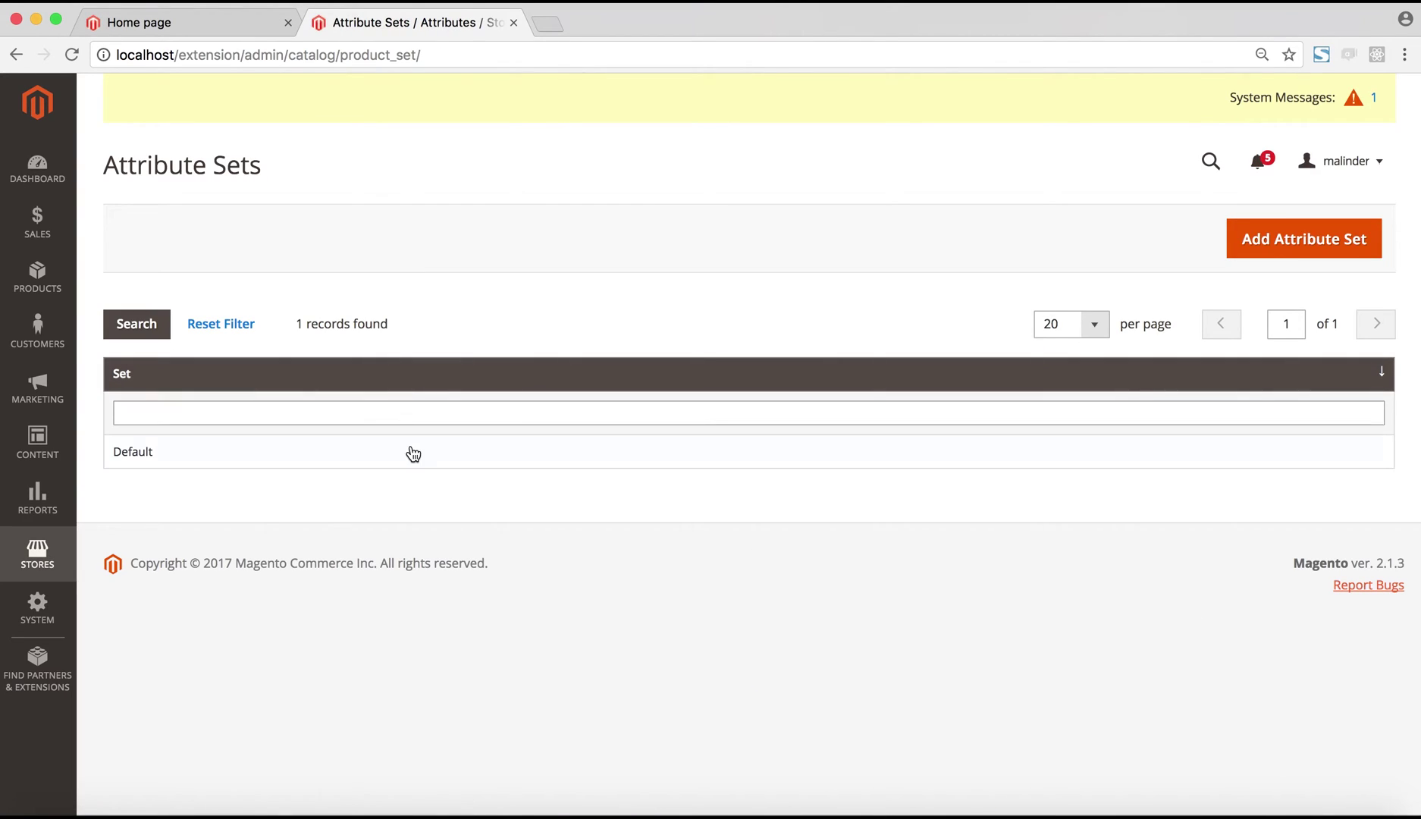
left_click(417, 460)
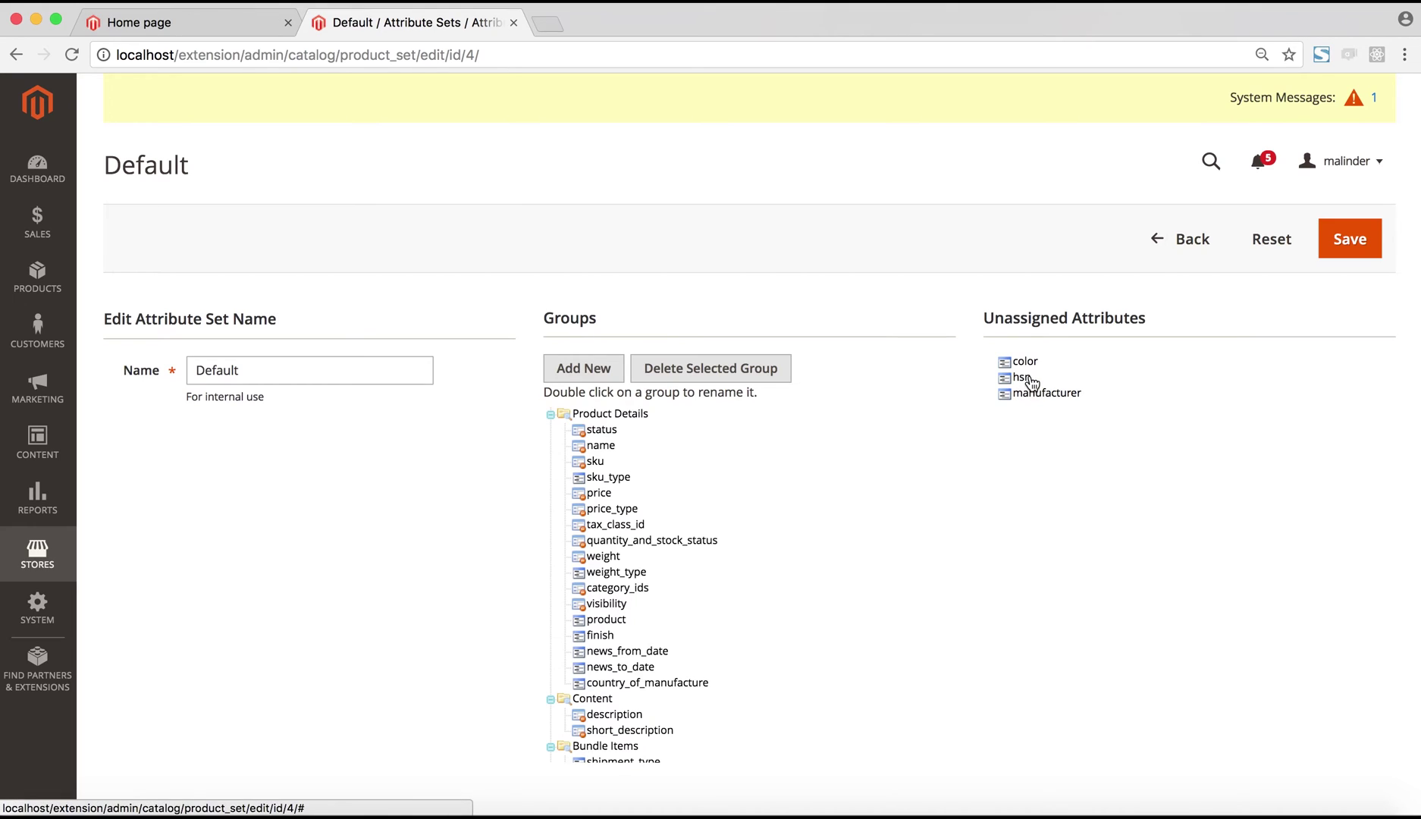
left_click_drag(1032, 381, 721, 480)
left_click(1349, 238)
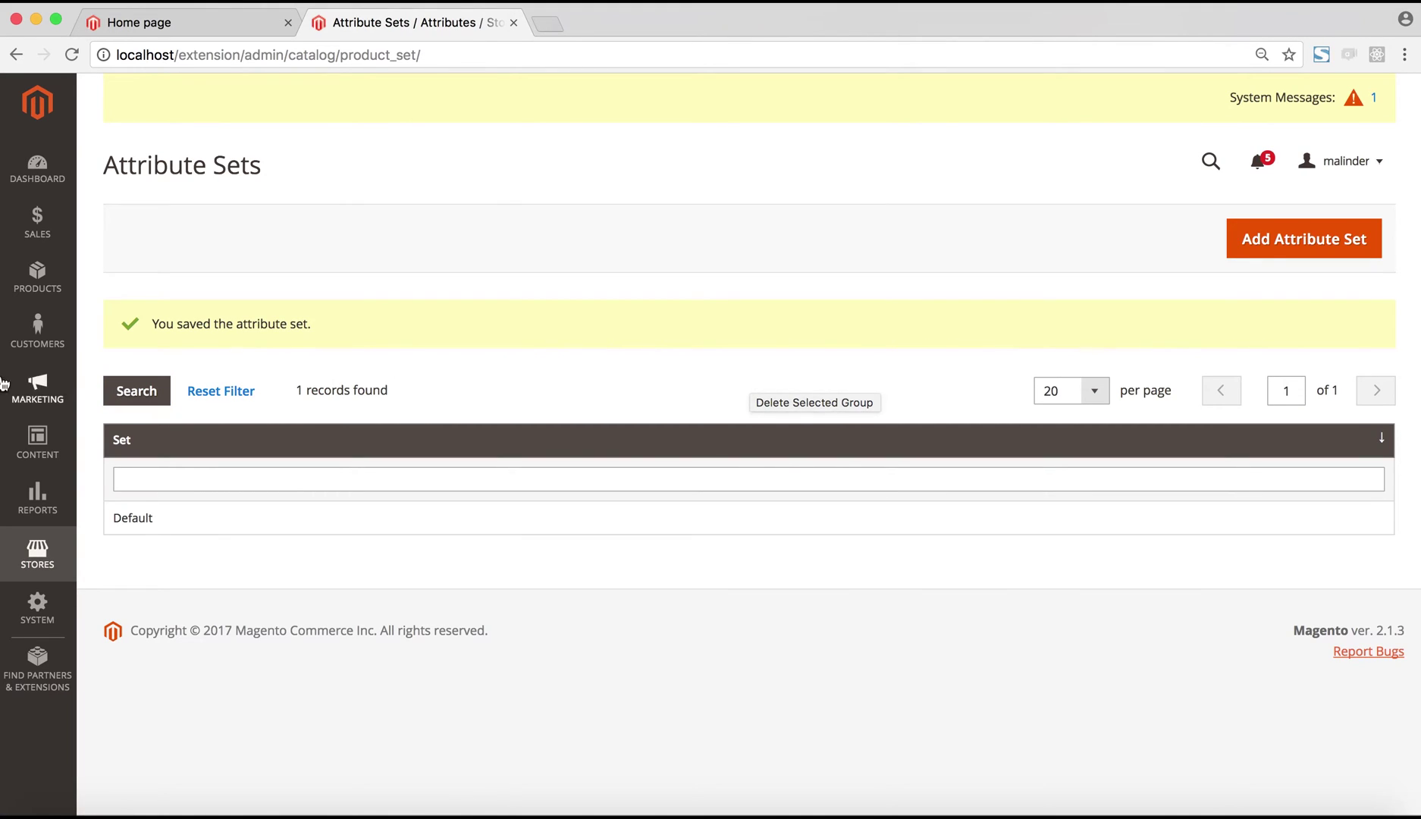
Edit Best Friends Forever Charm in the catalog: HSN 123456, tax class GST18, then save
left_click(37, 276)
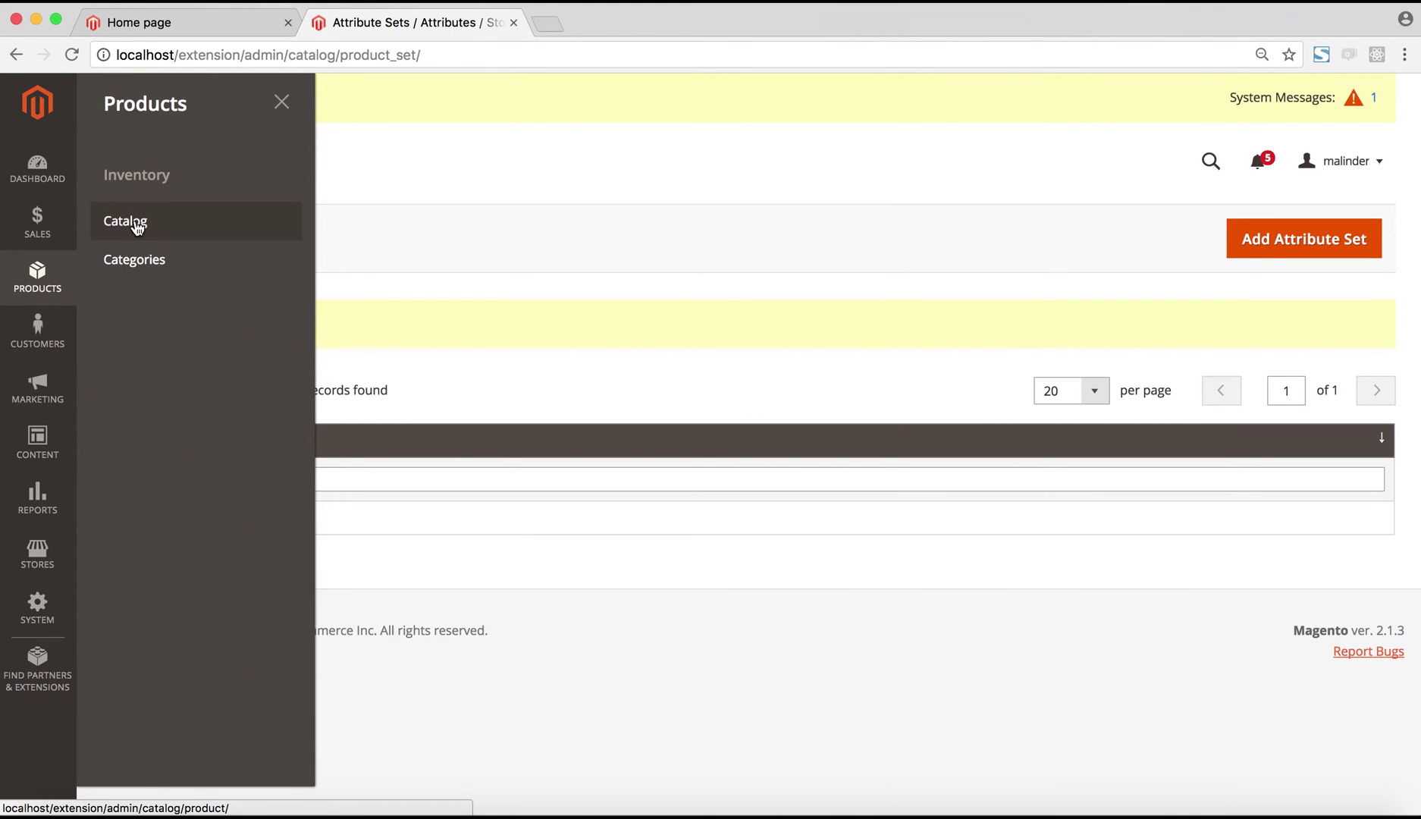
left_click(137, 228)
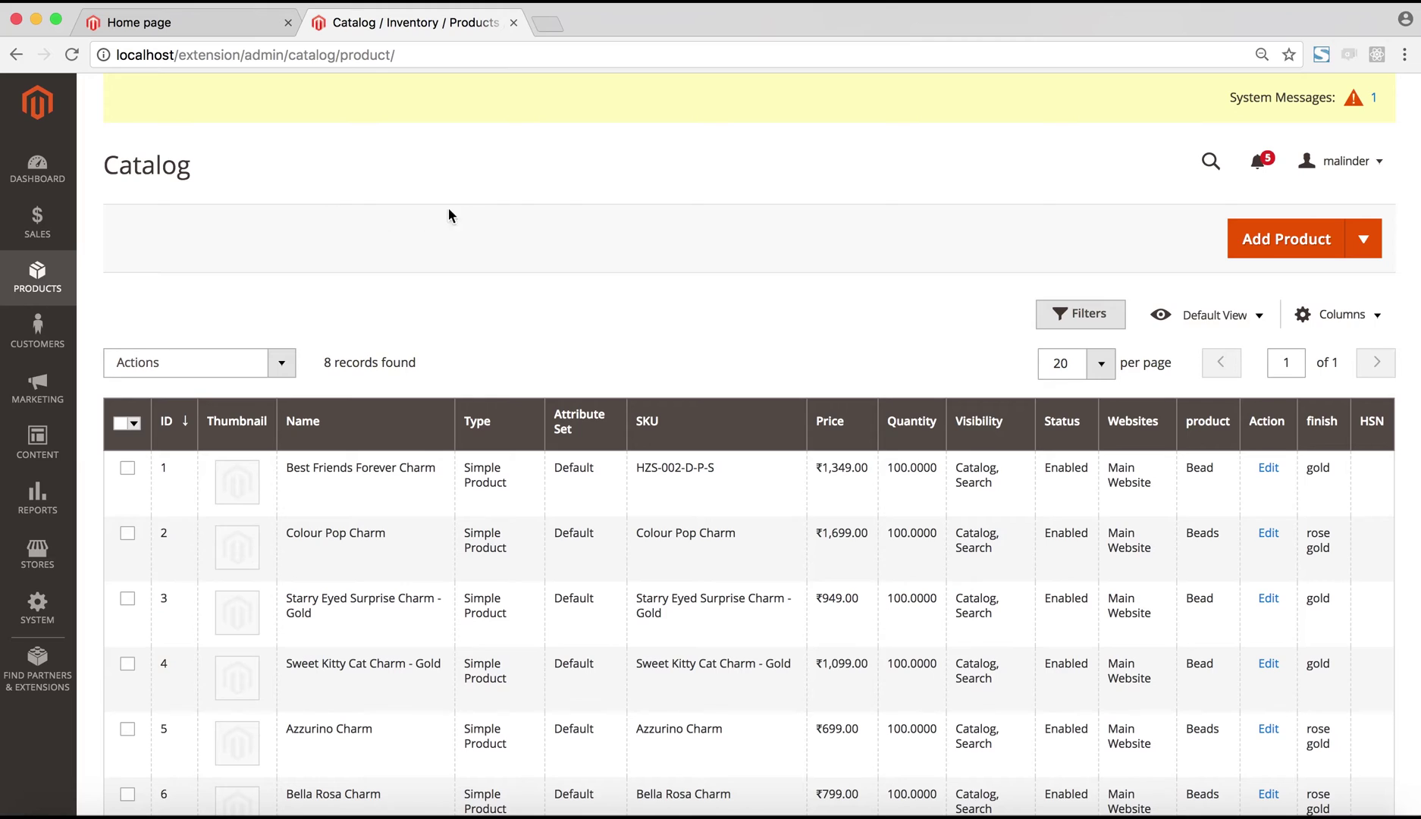
left_click(1275, 468)
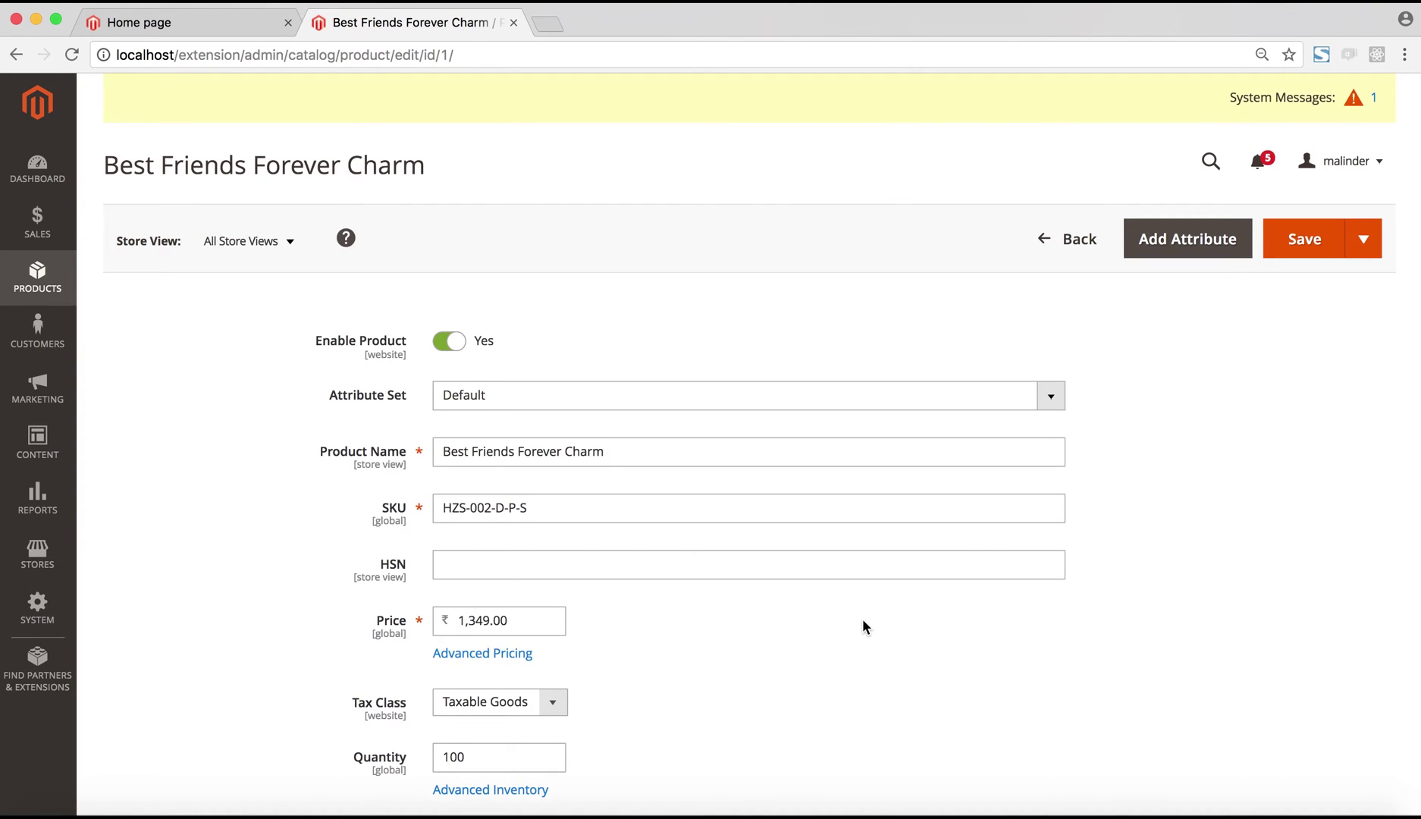
scroll(863, 626, "down", 9)
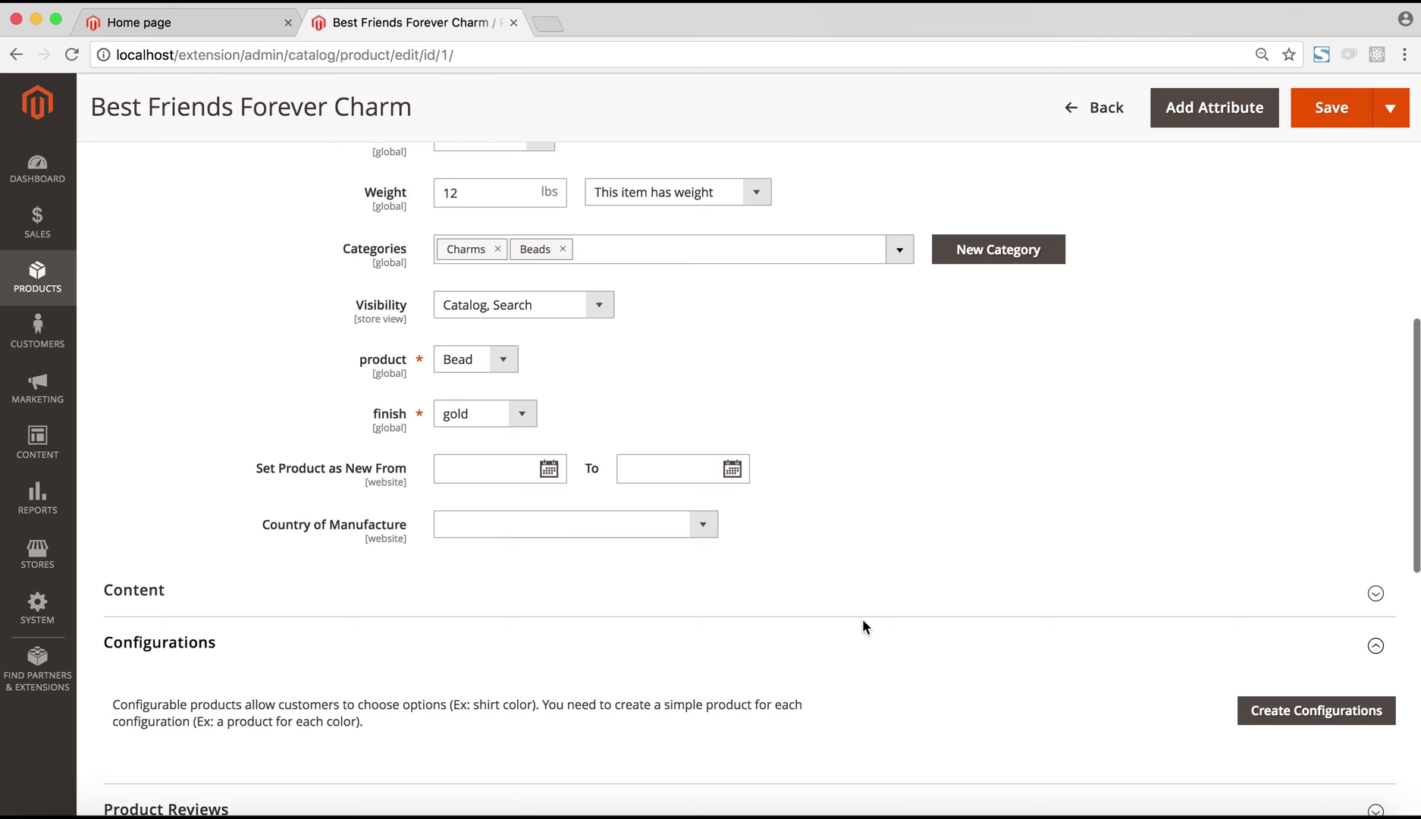
scroll(863, 626, "up", 5)
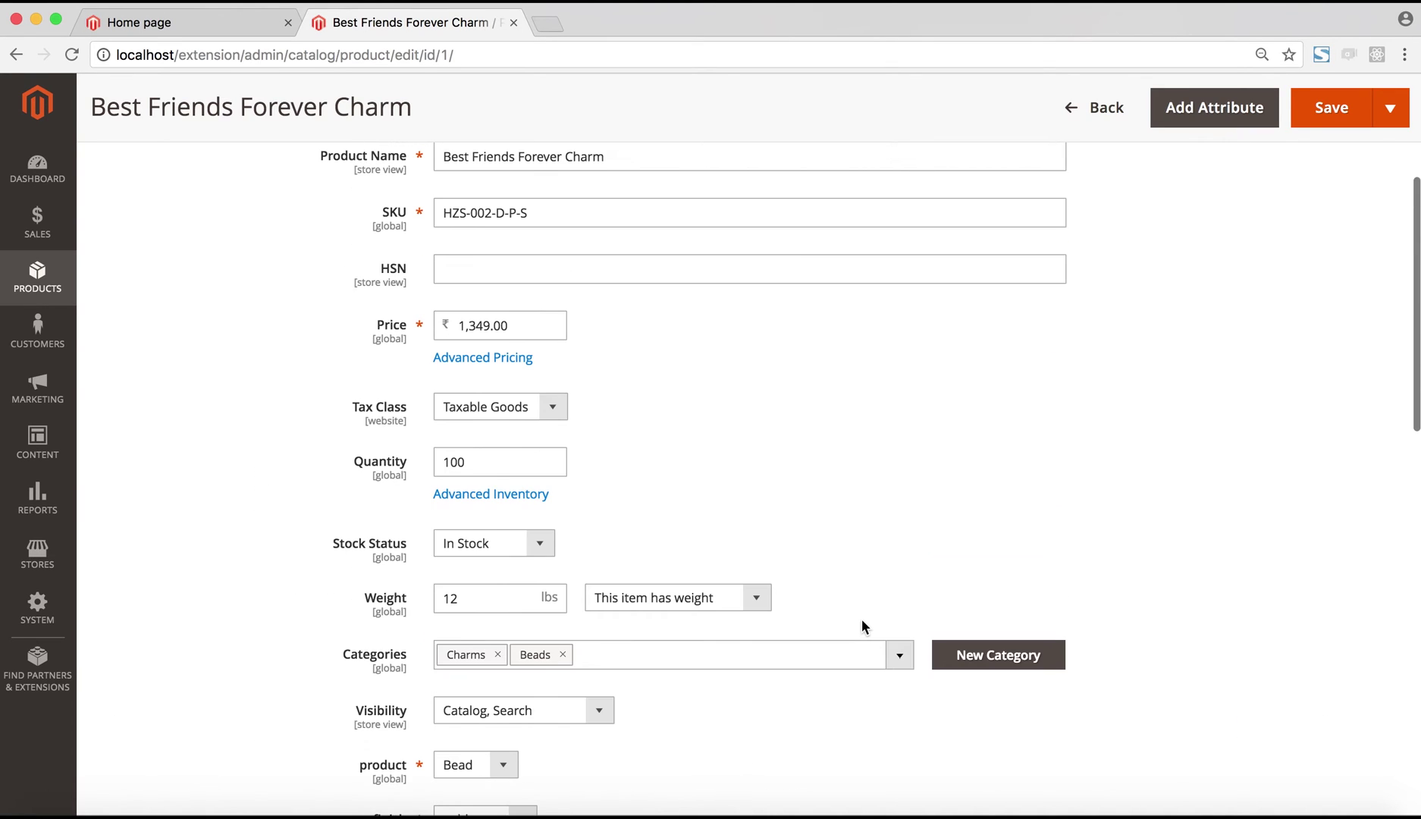
left_click(616, 268)
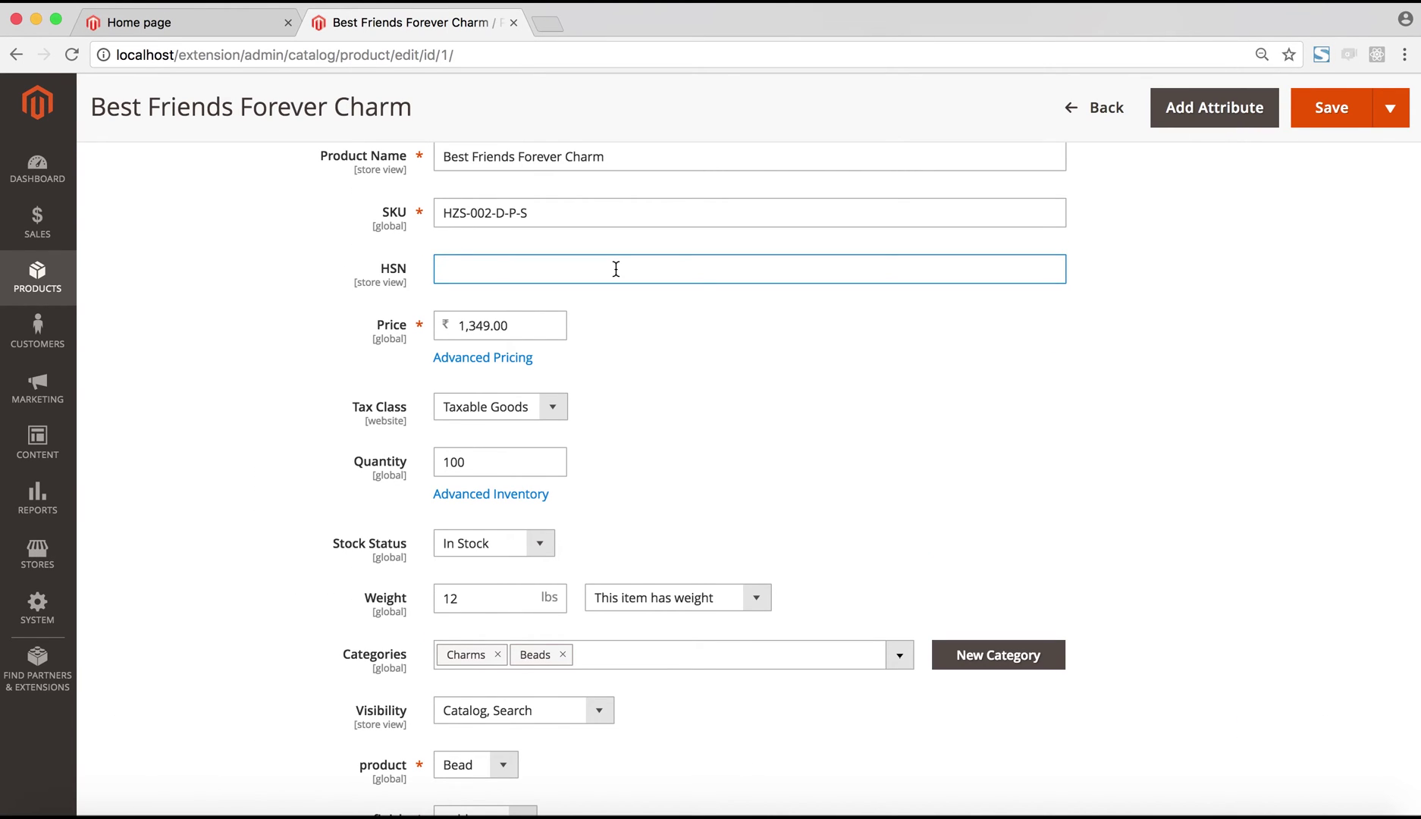
type("123456")
left_click(548, 407)
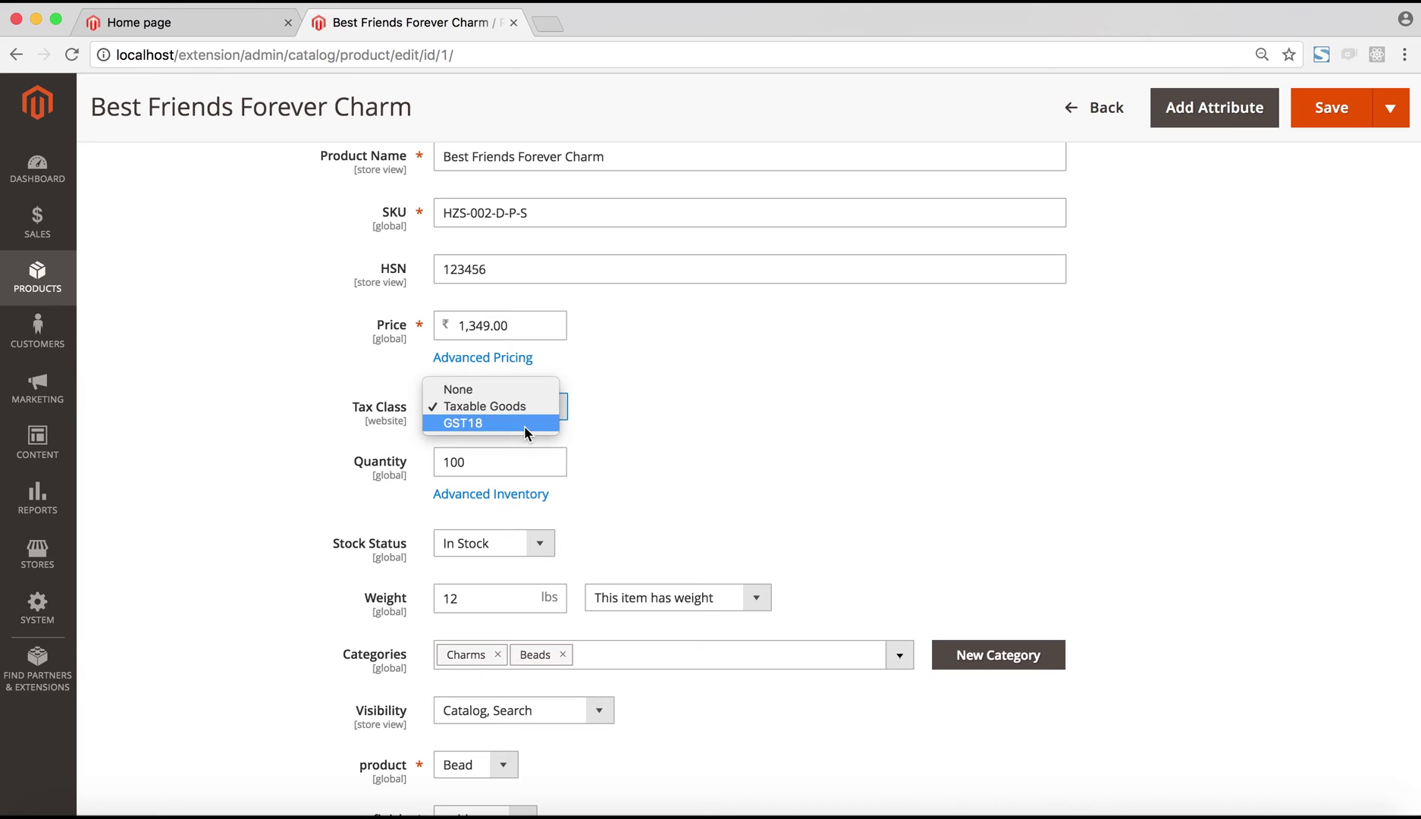
left_click(524, 423)
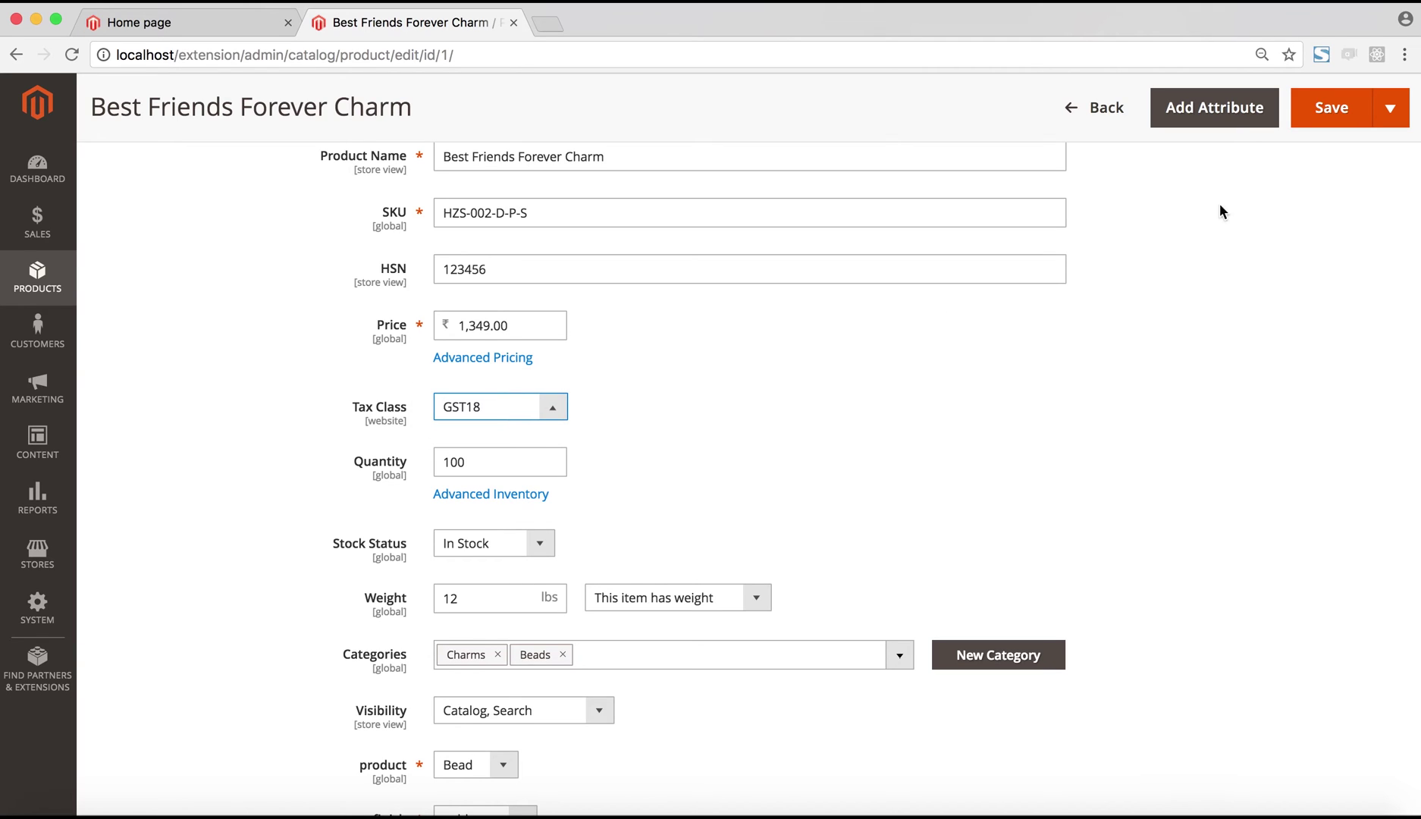
left_click(1320, 117)
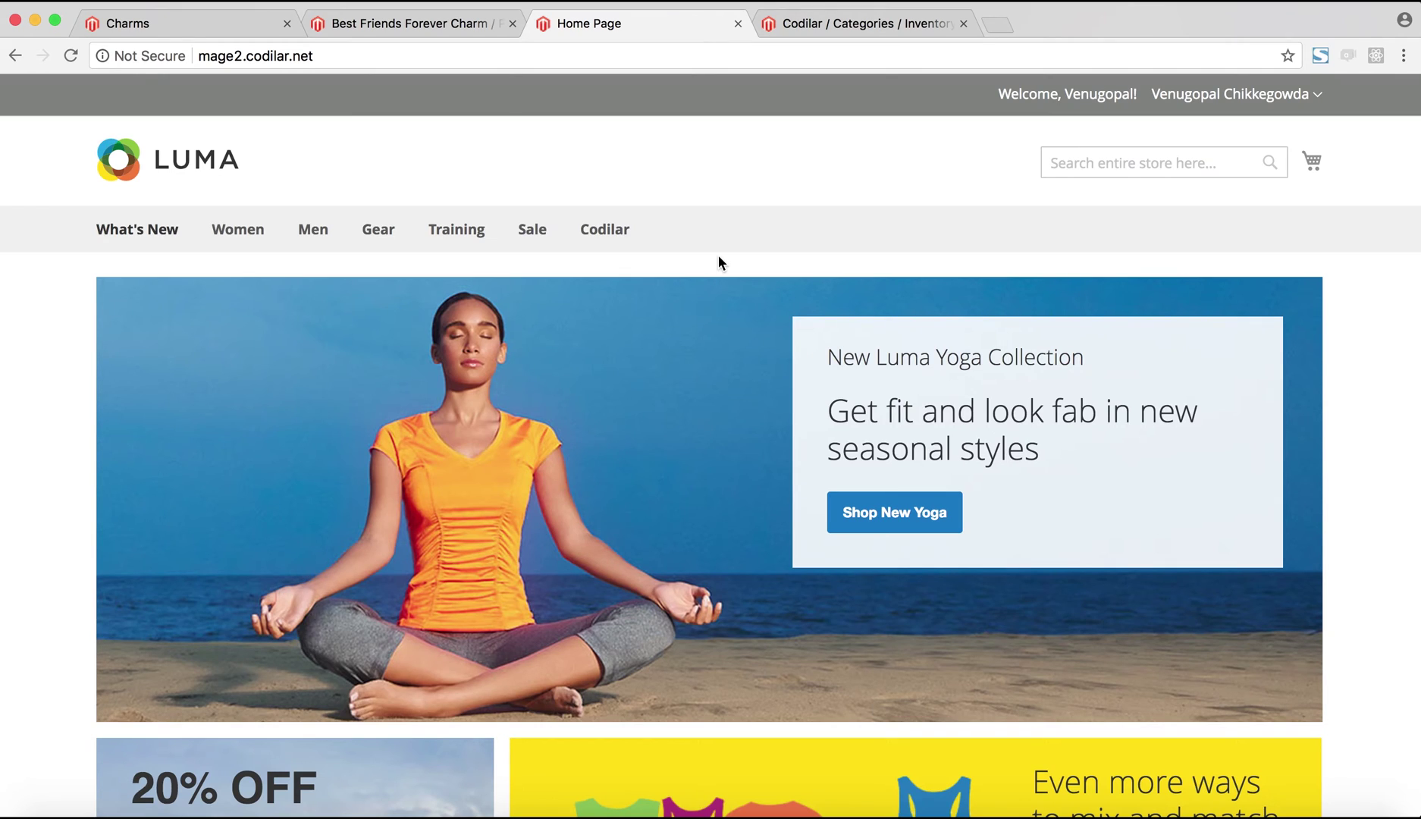
Add Best Friends Forever Charm (₹8,999.00) to the cart from the Codilar category page
left_click(613, 231)
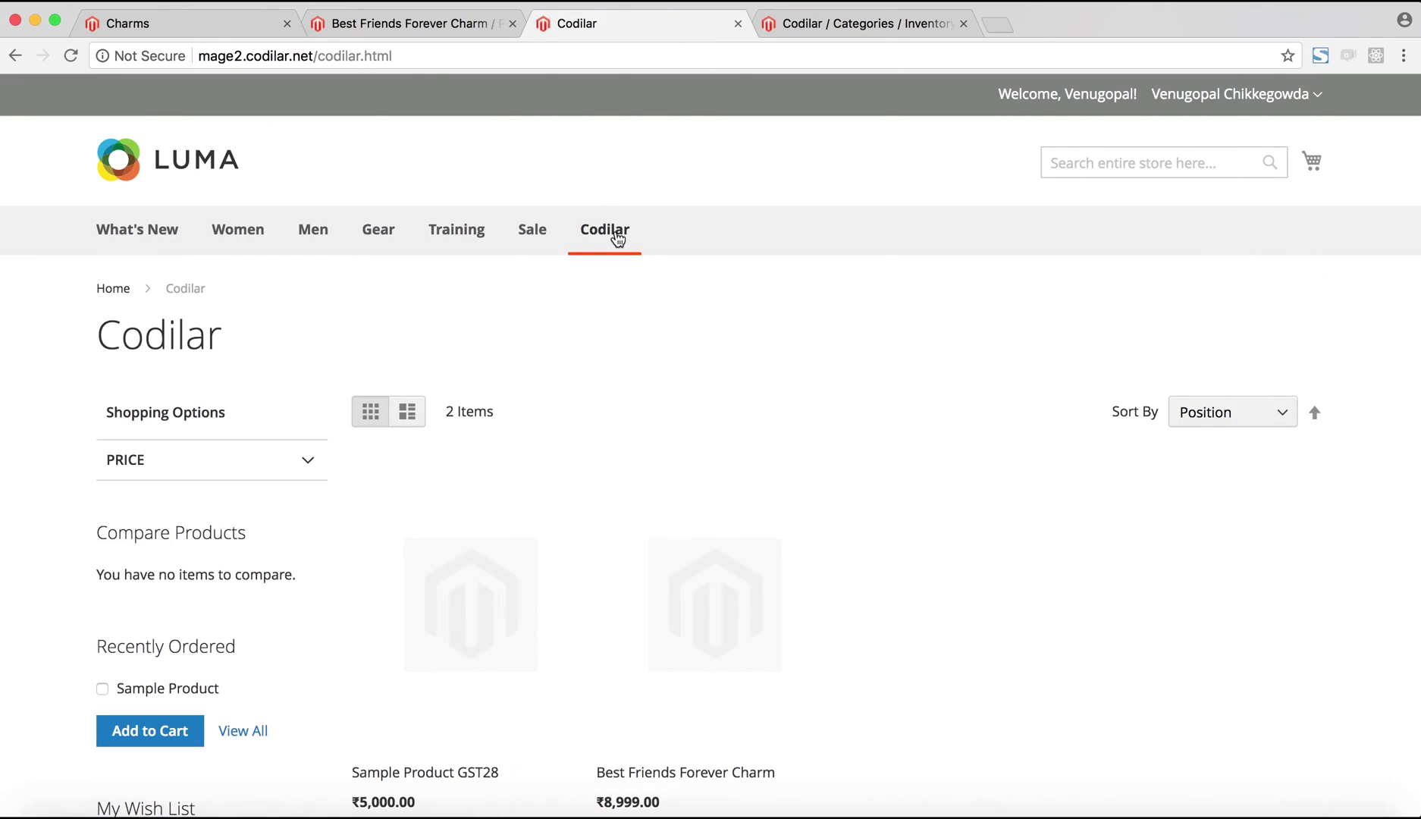
scroll(719, 330, "down", 2)
left_click(637, 699)
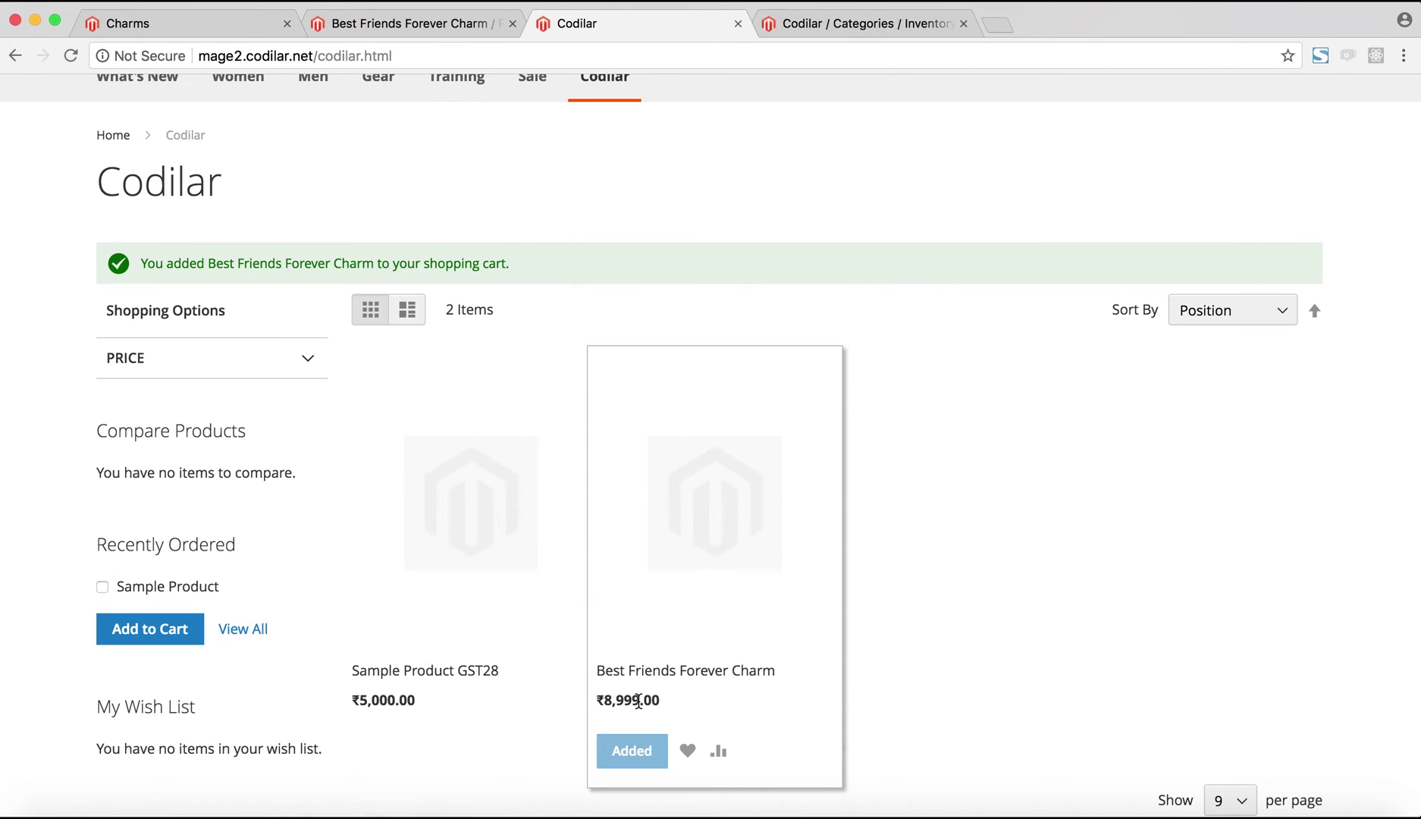
scroll(1048, 422, "down", 3)
scroll(1044, 422, "up", 5)
Open the full shopping cart and expand its Total GST breakdown
left_click(1292, 165)
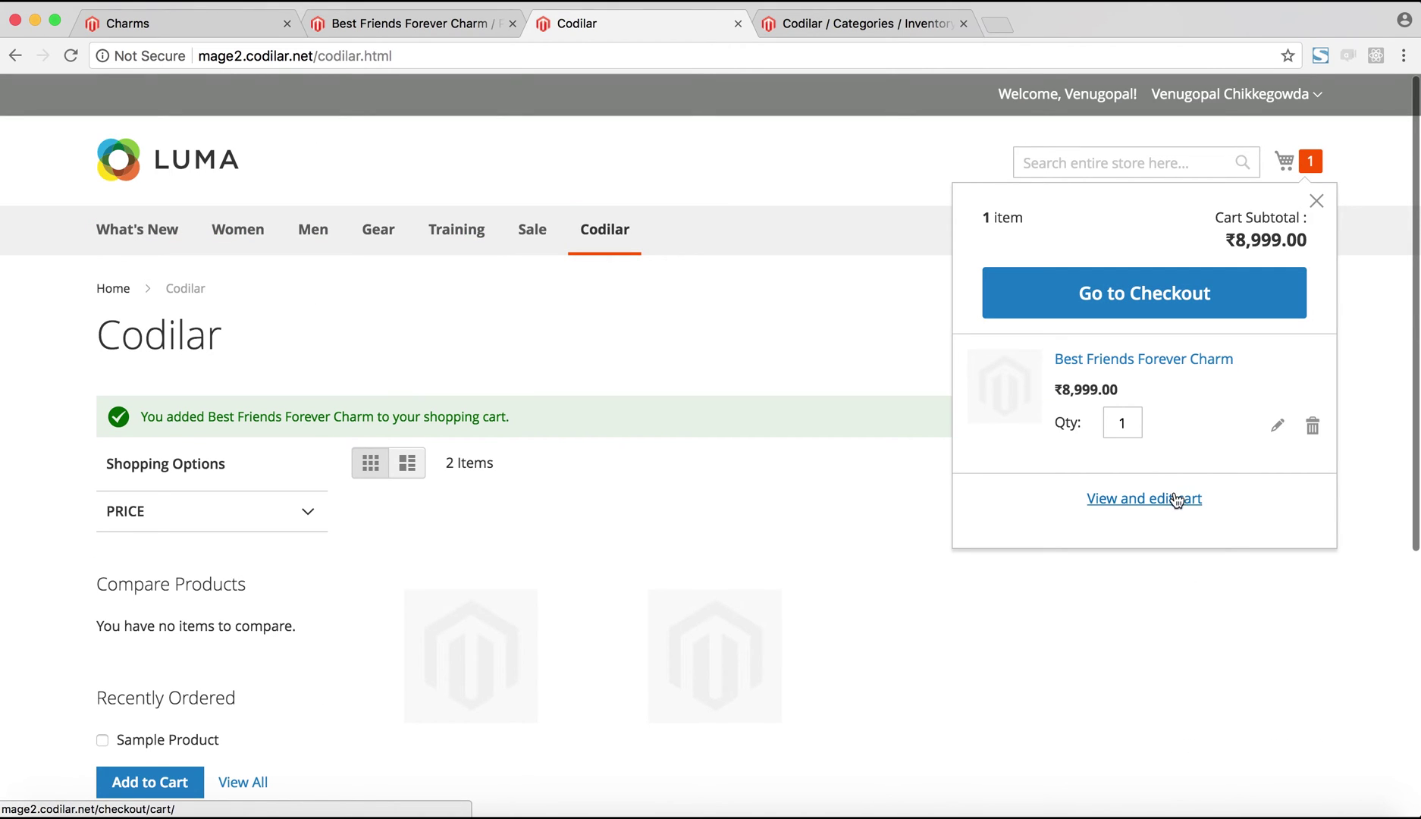
left_click(1168, 504)
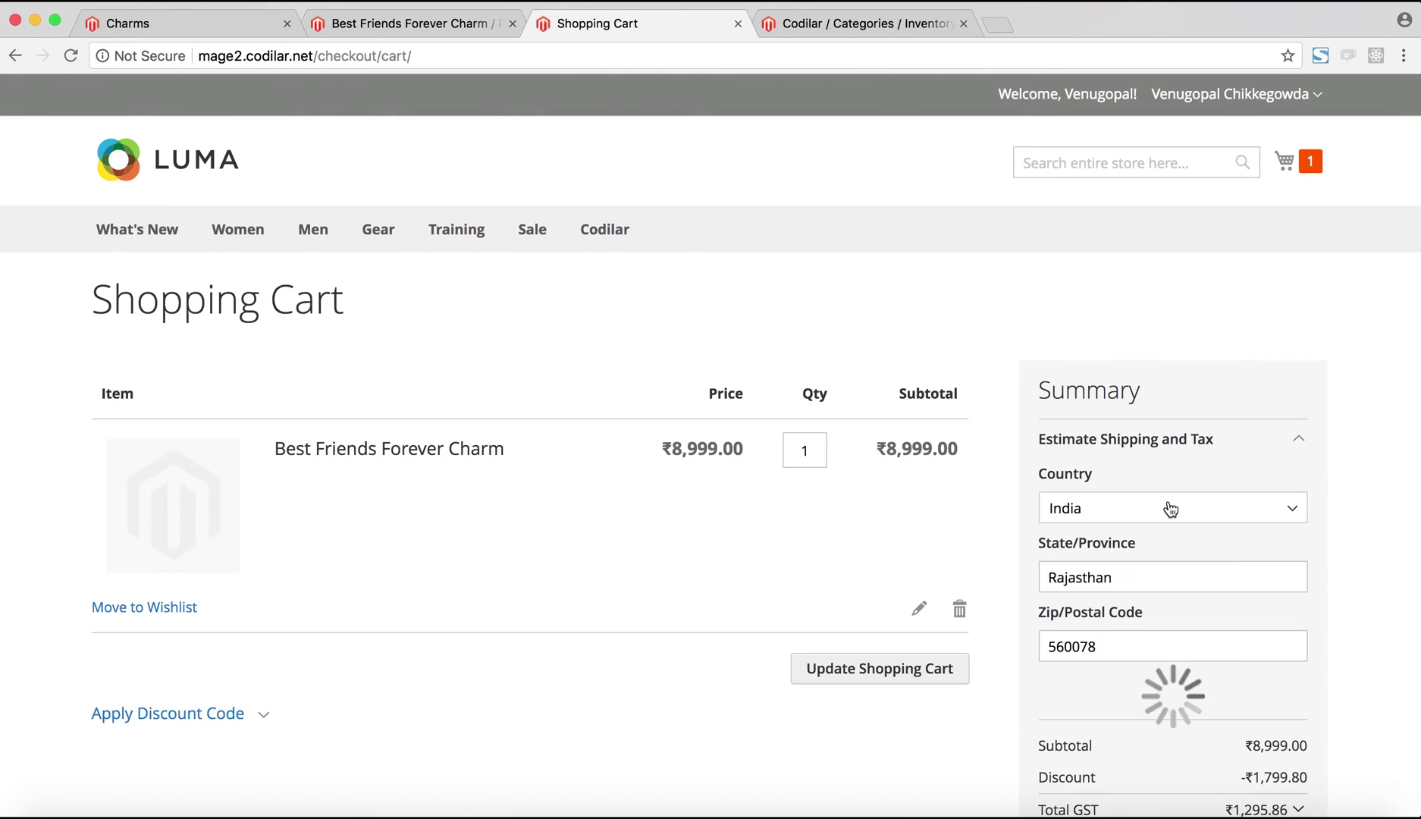
scroll(1170, 509, "down", 8)
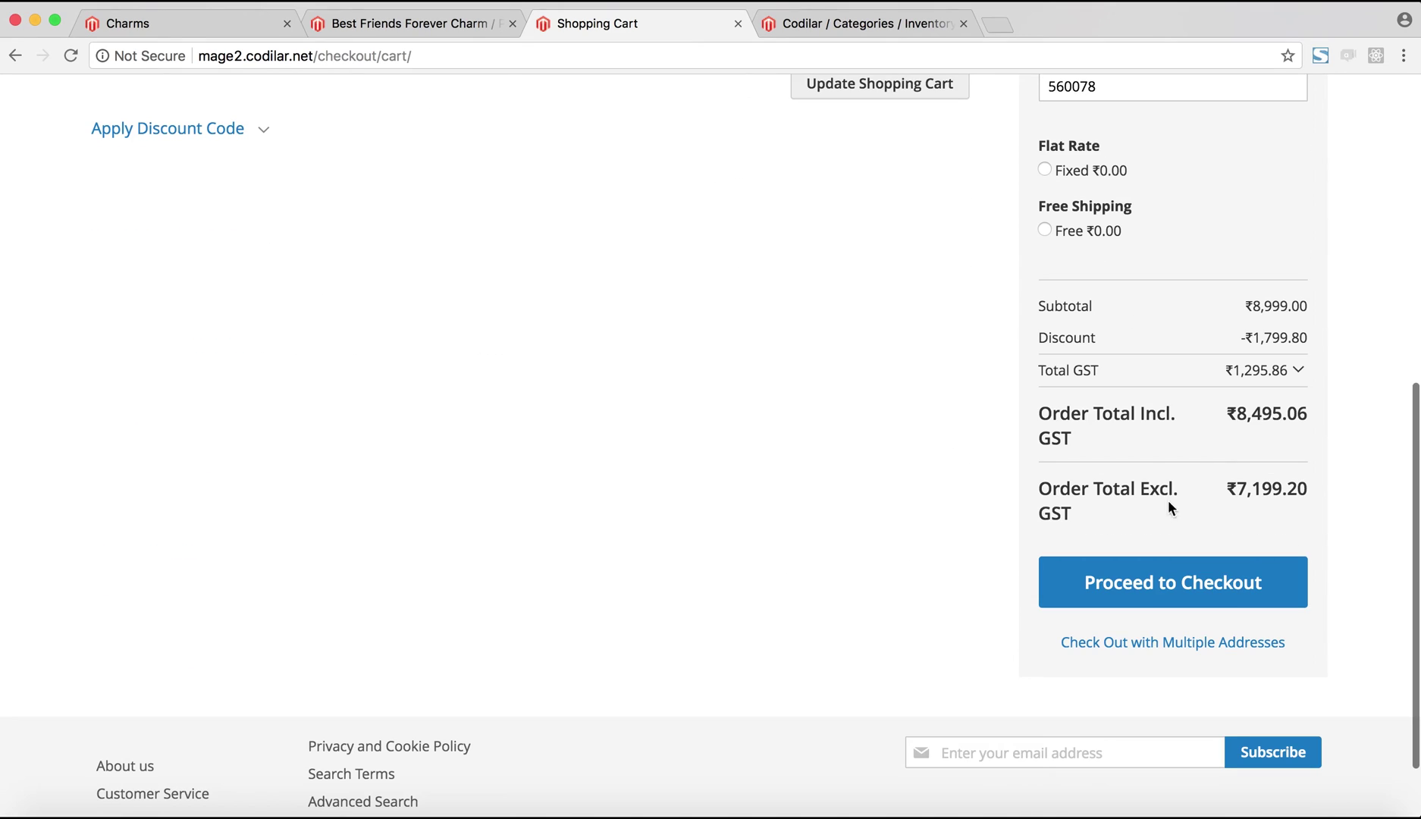
left_click(1201, 377)
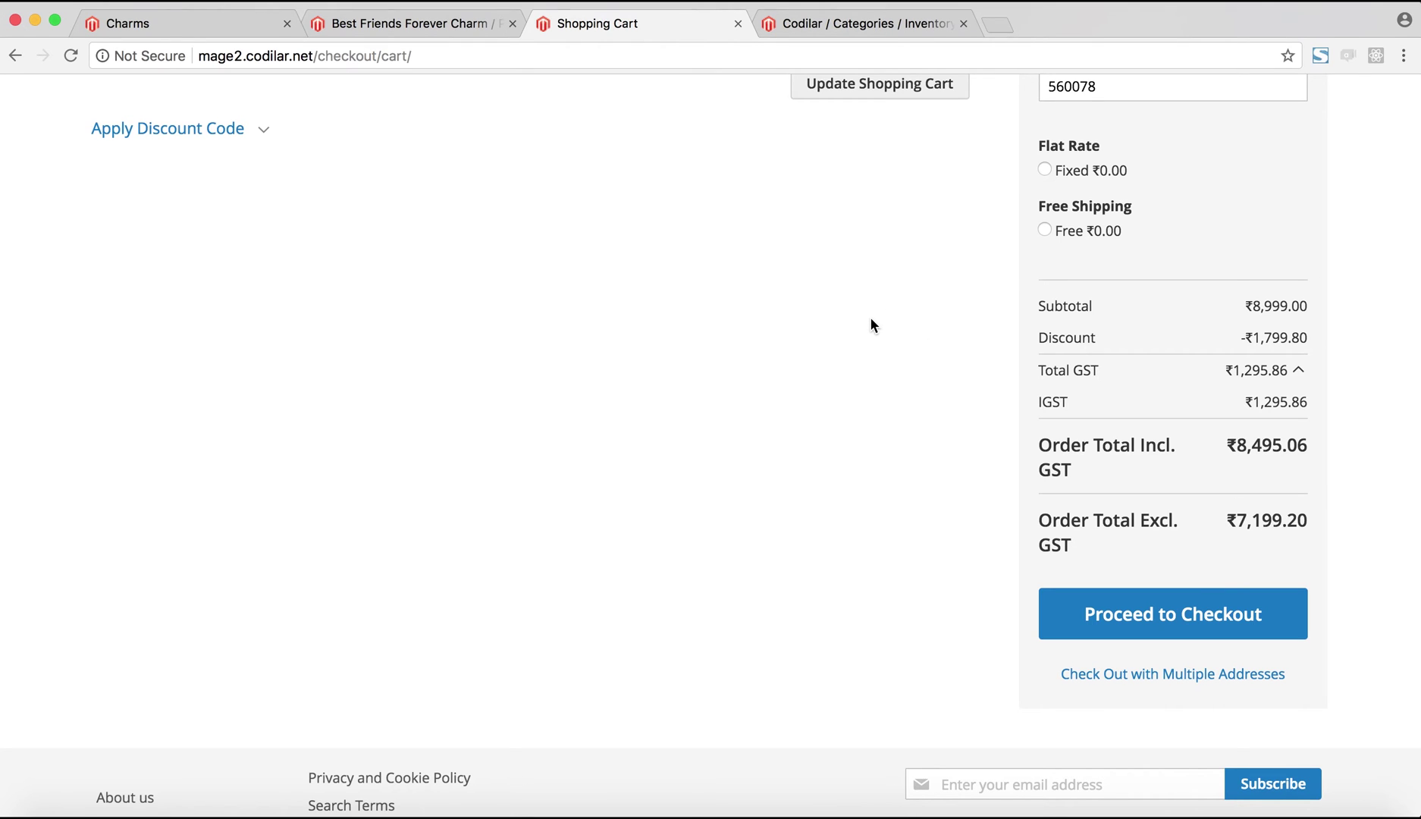
scroll(869, 316, "up", 1)
Check out with Flat Rate shipping, review the IGST split, and place the order
left_click(1136, 621)
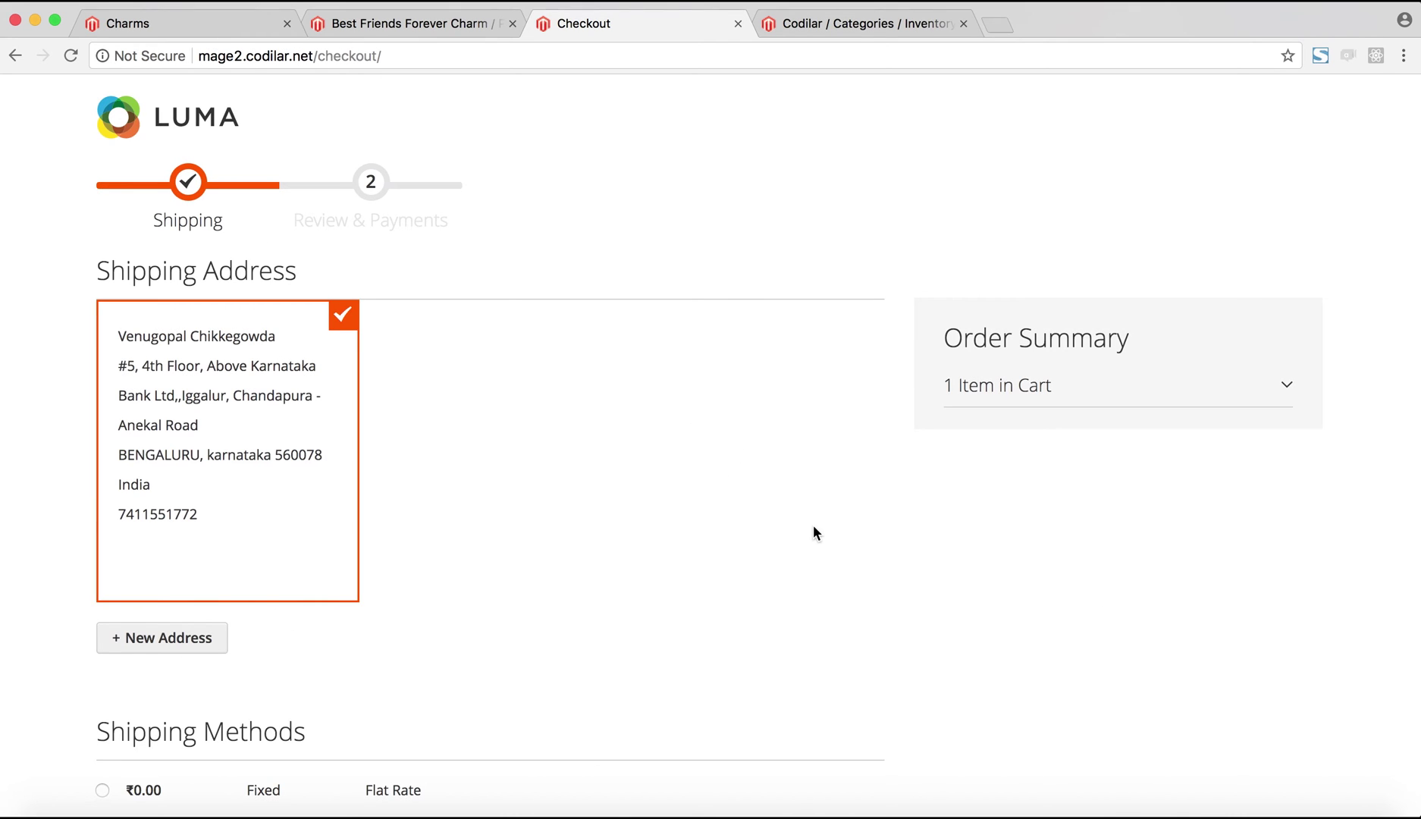
scroll(812, 525, "down", 3)
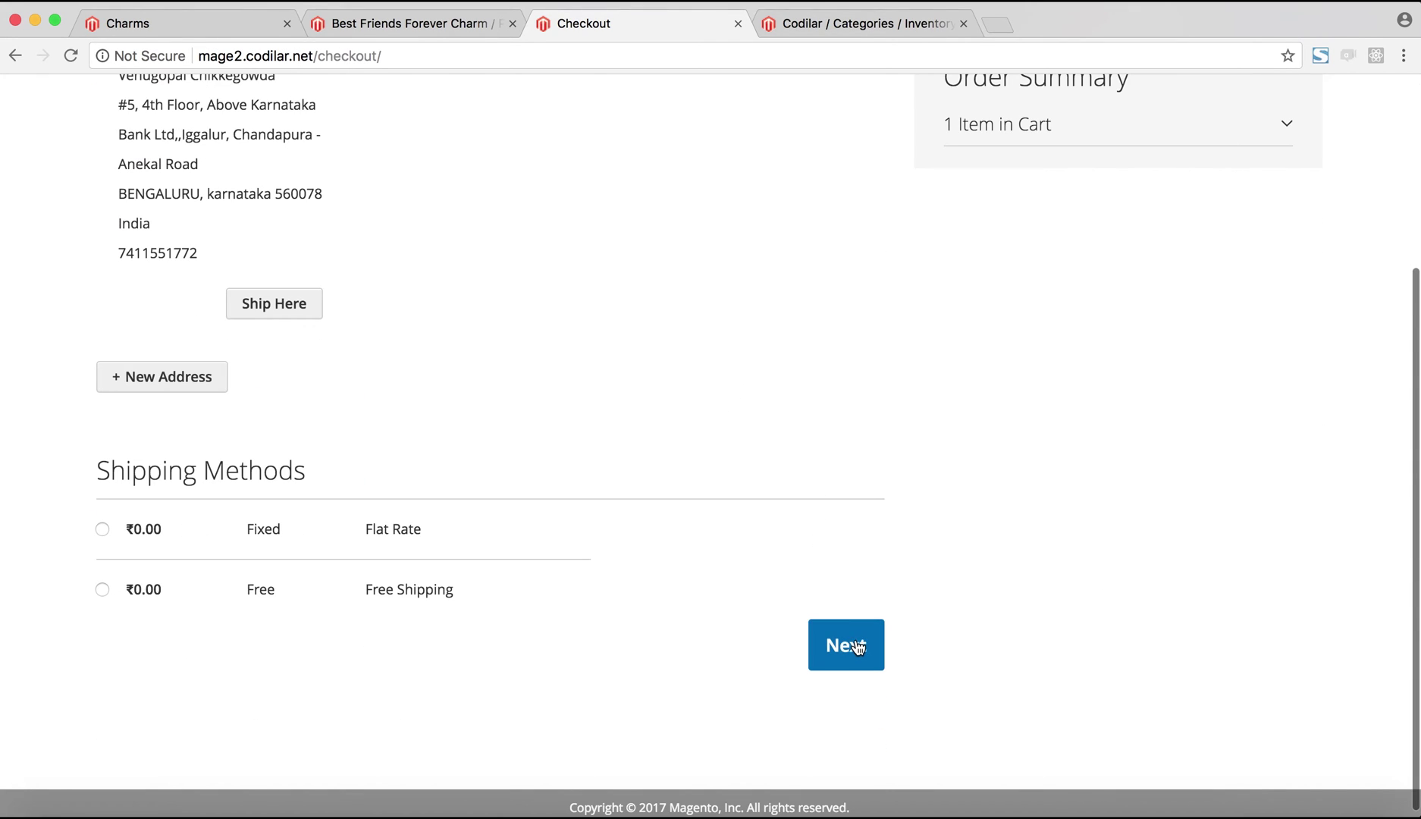
left_click(856, 645)
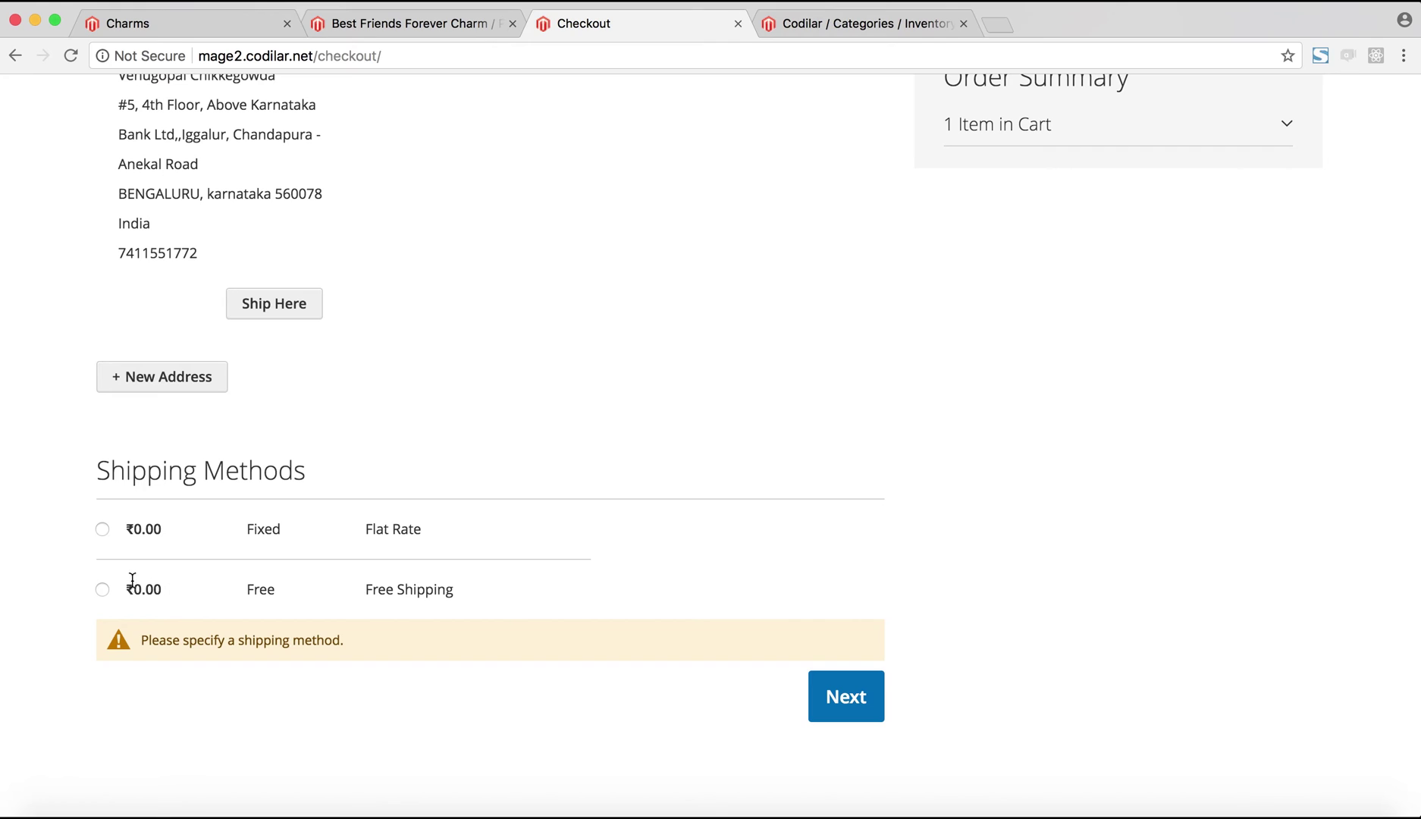
left_click(103, 531)
left_click(854, 648)
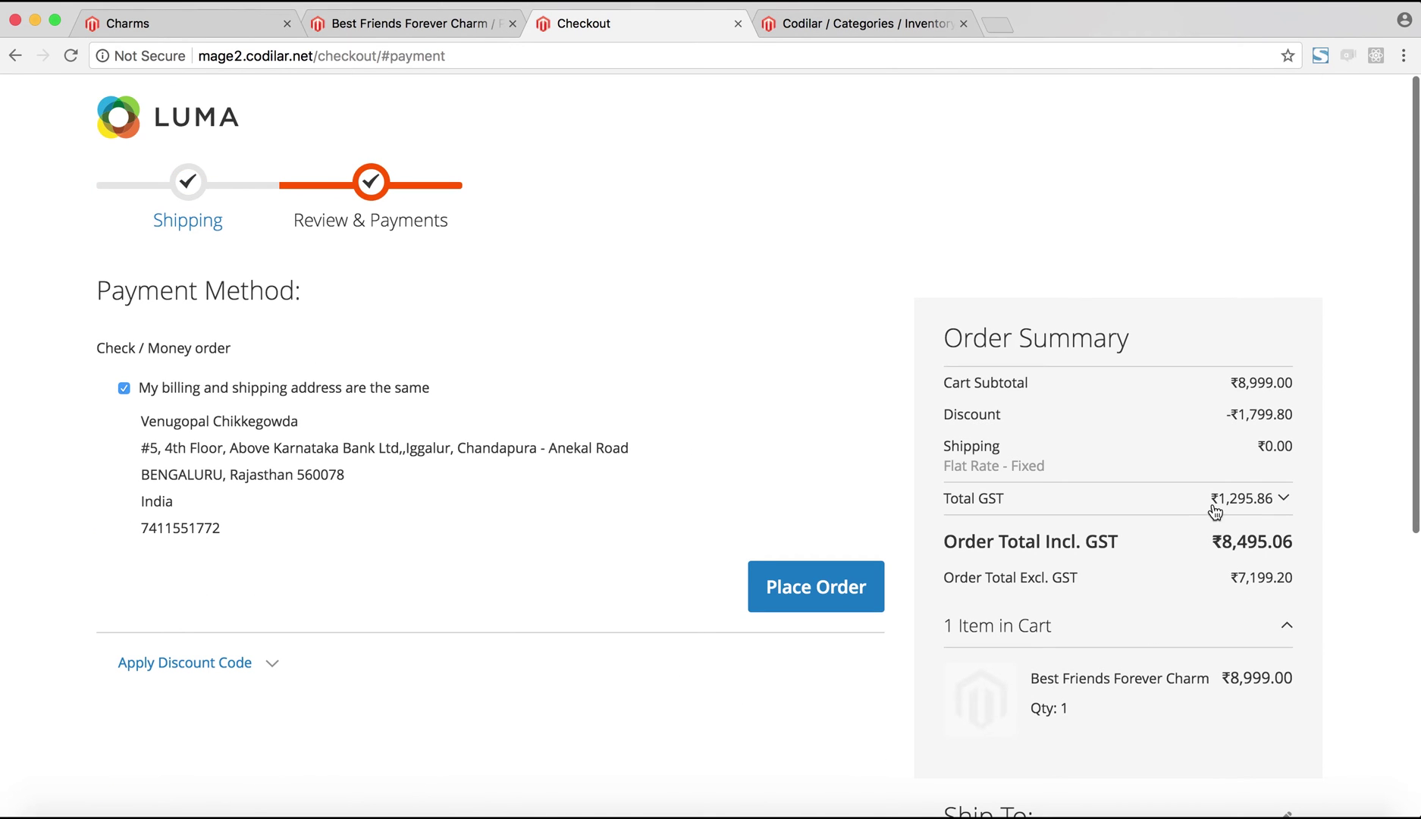
left_click(1216, 505)
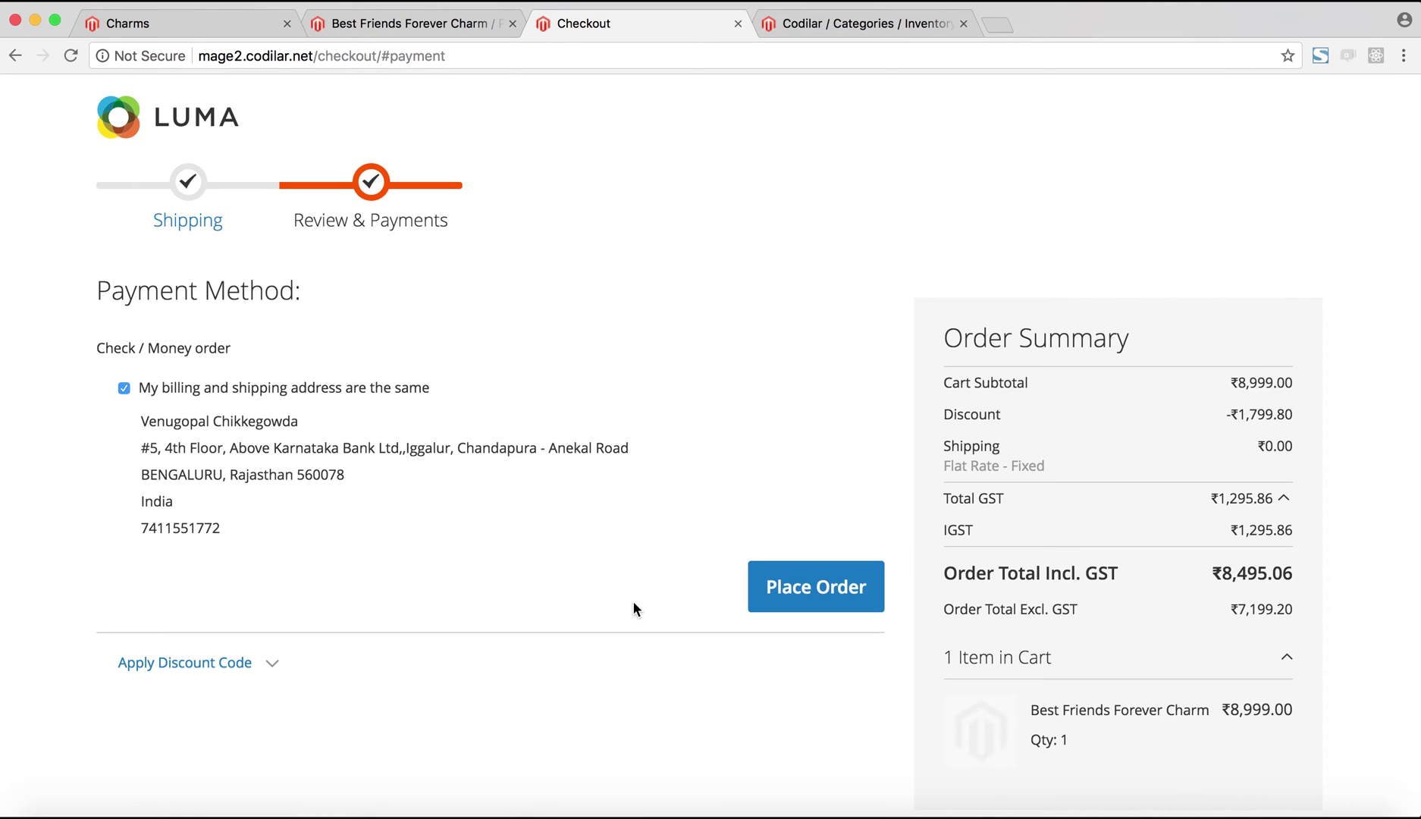
scroll(634, 604, "down", 5)
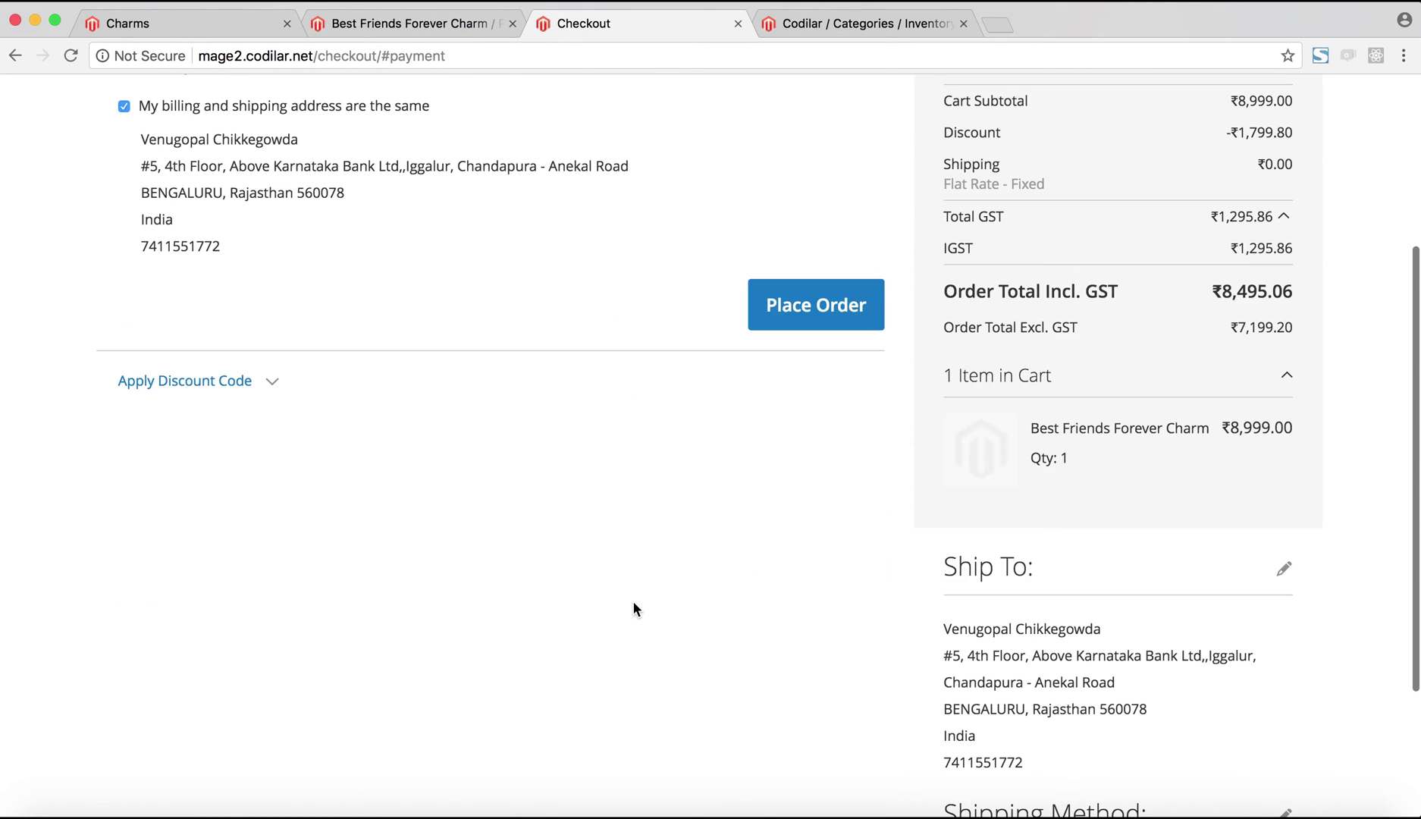
left_click(784, 311)
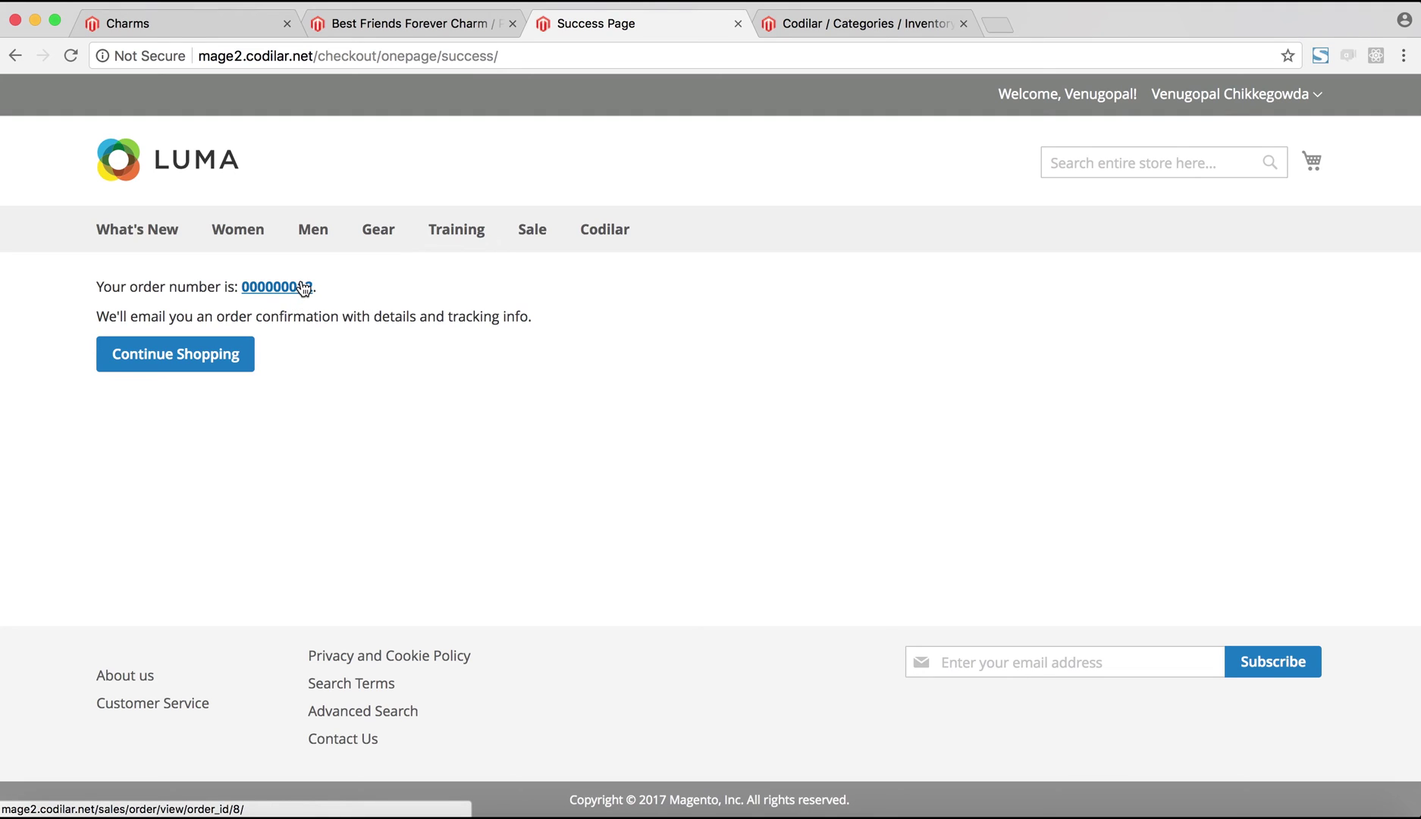
Open the newest order from Sales > Orders and expand Total GST to show ₹1,295.86 IGST
left_click(892, 21)
left_click(79, 255)
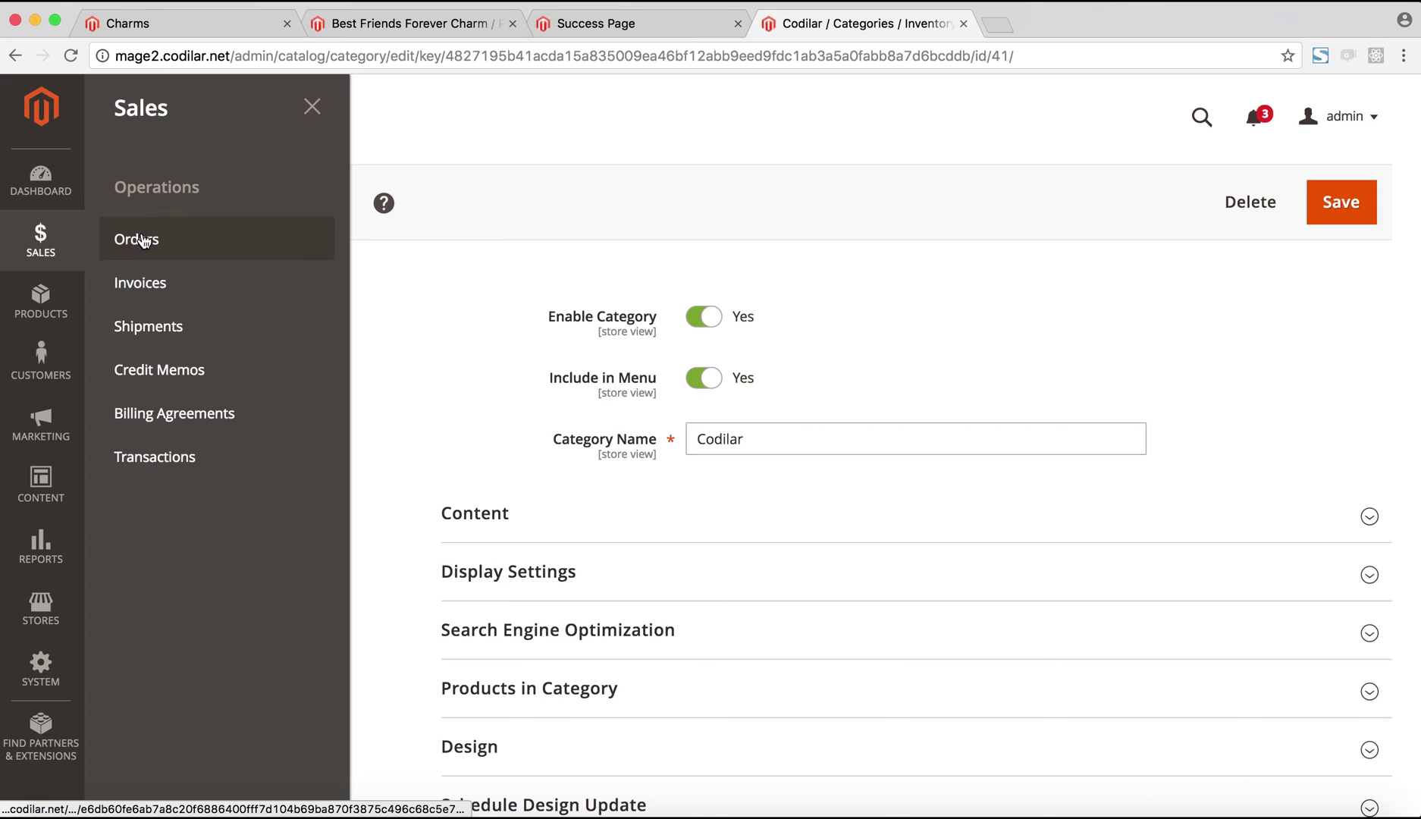
left_click(143, 239)
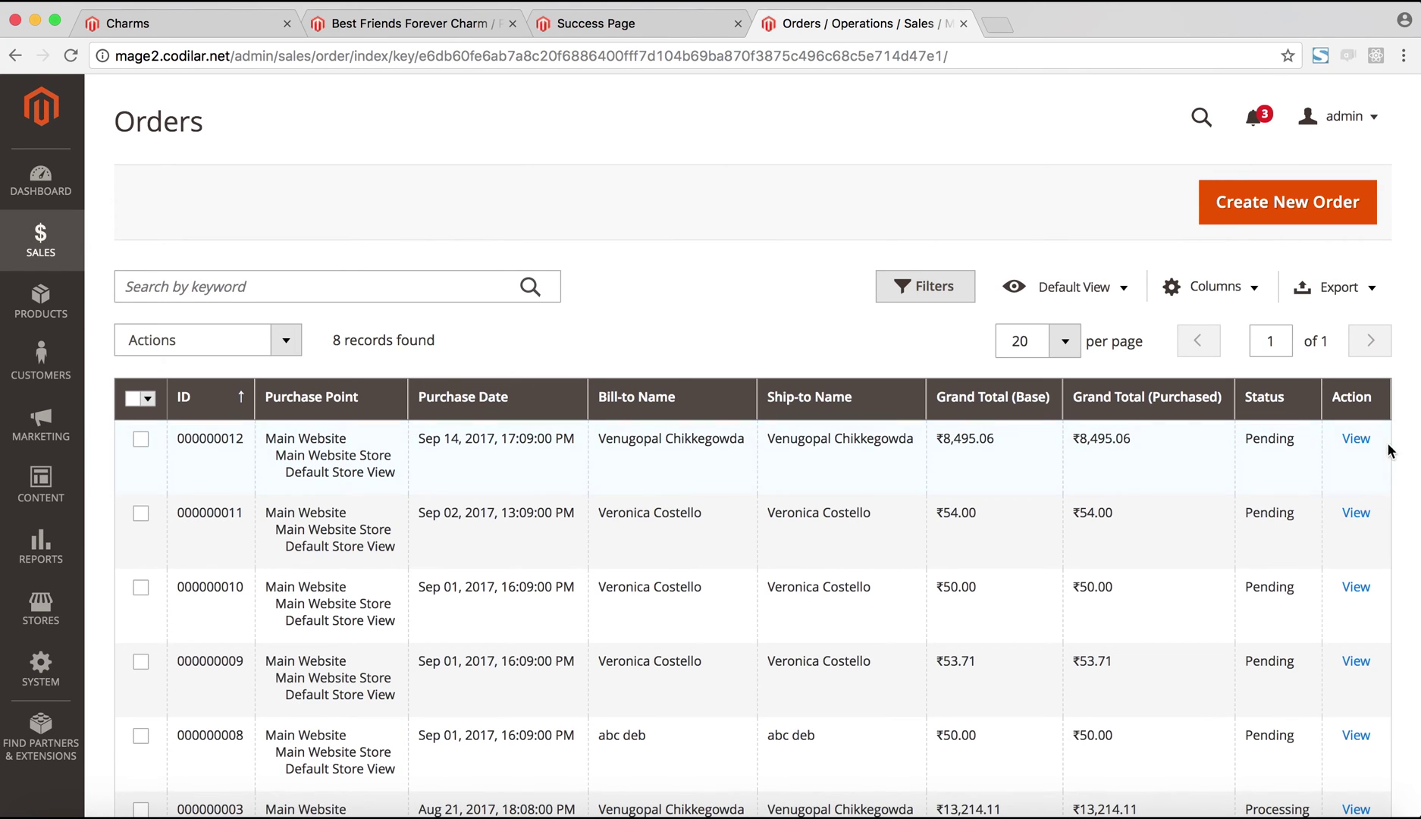
left_click(1357, 440)
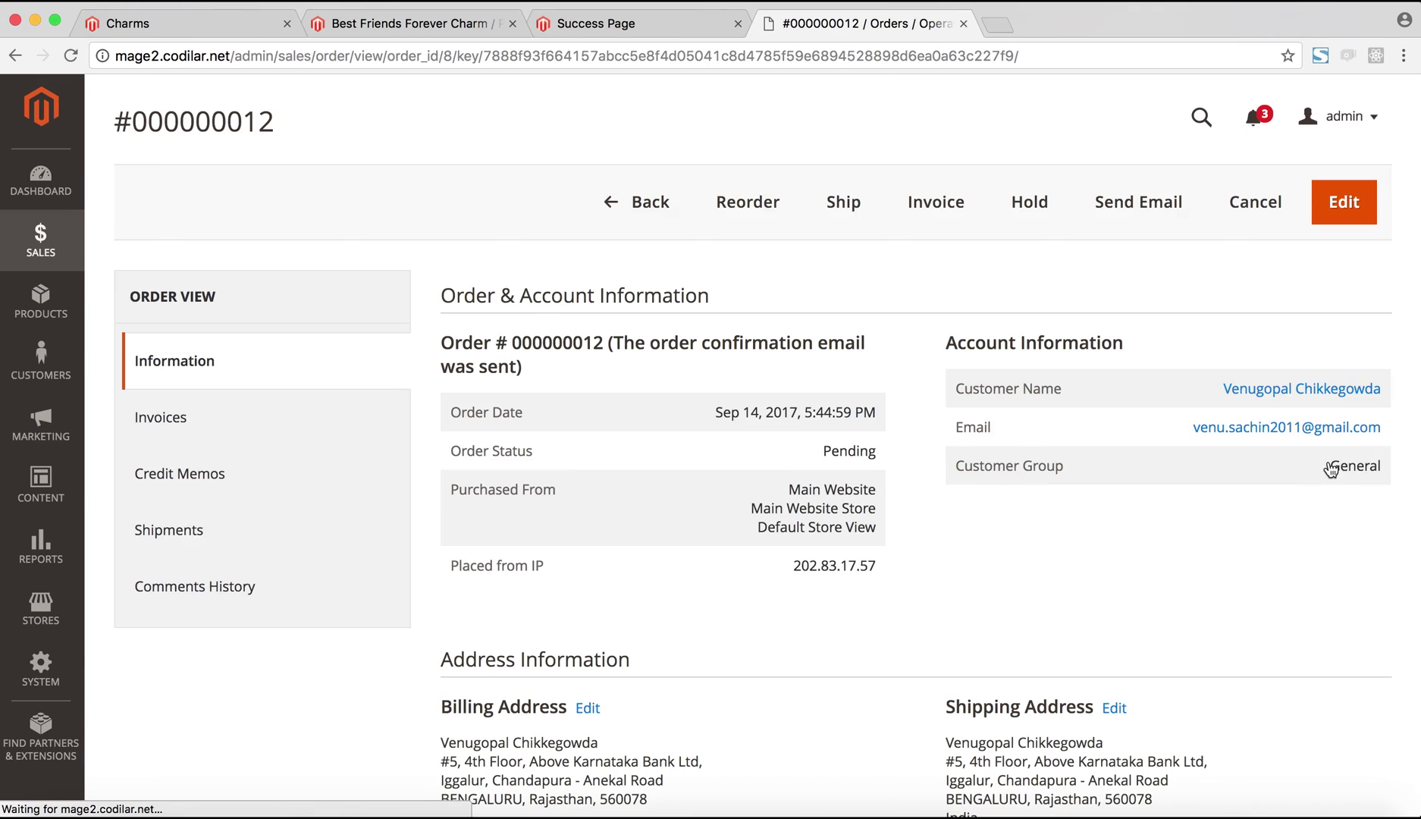
scroll(1107, 561, "down", 12)
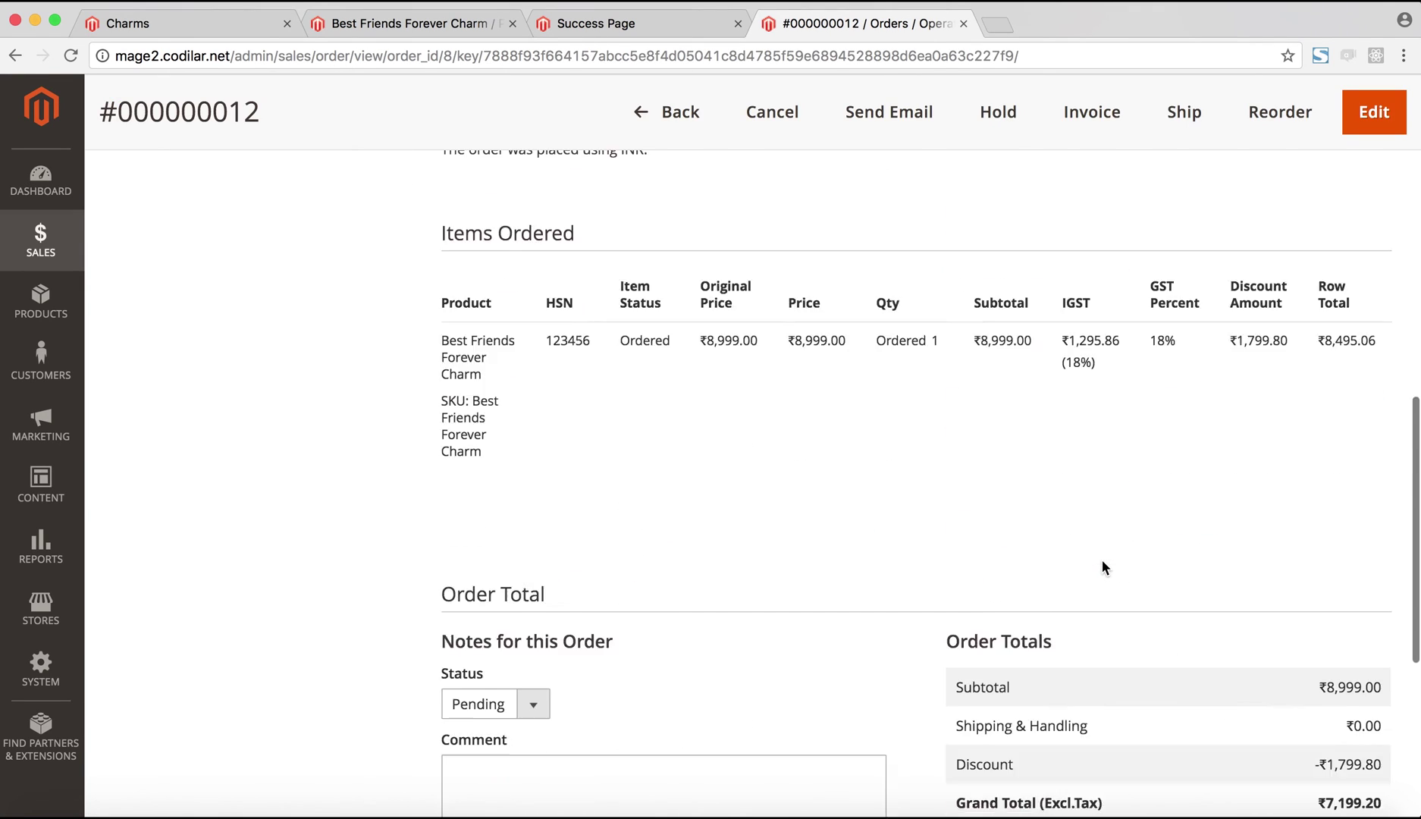
scroll(1102, 562, "up", 3)
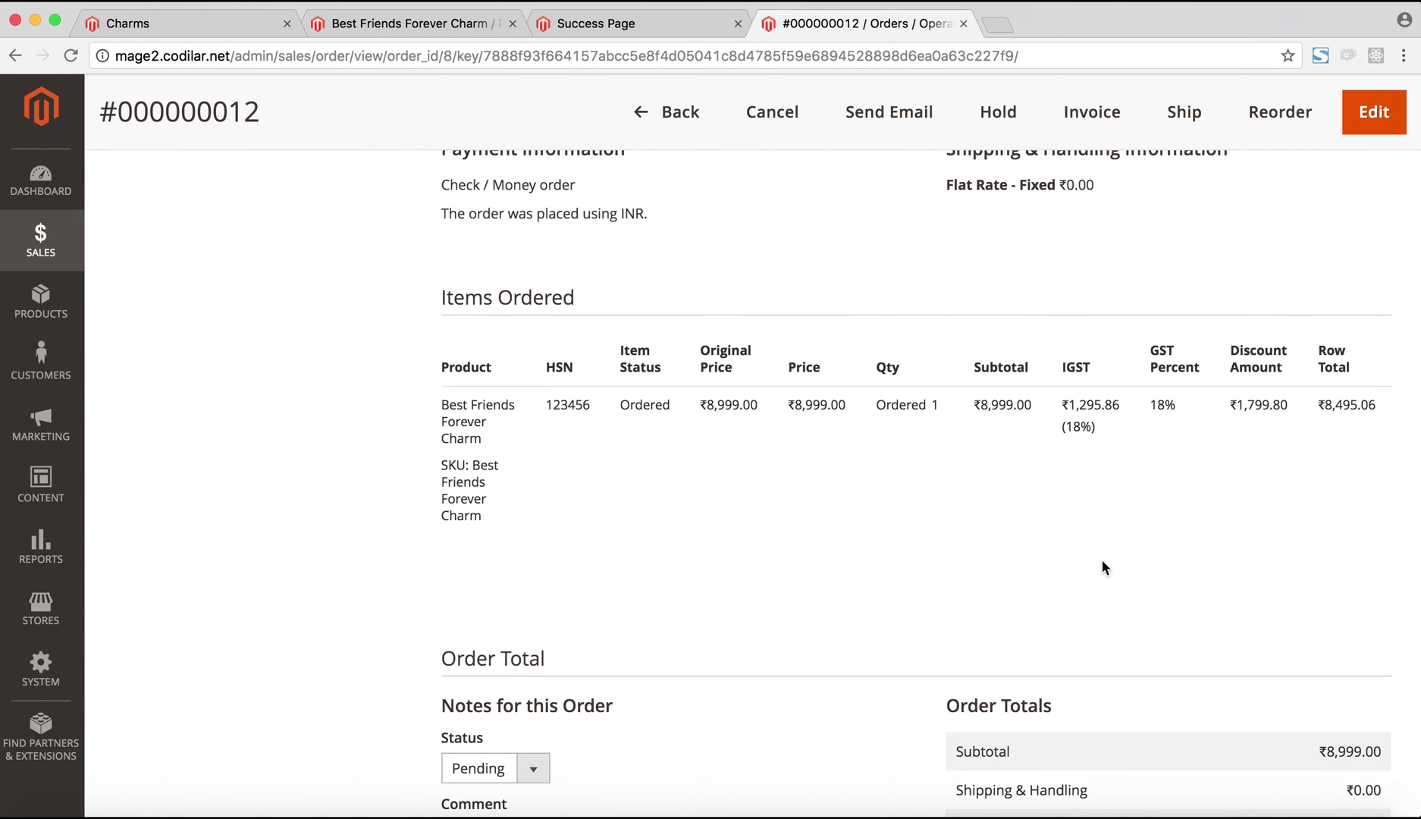
scroll(1102, 561, "down", 5)
left_click(1089, 534)
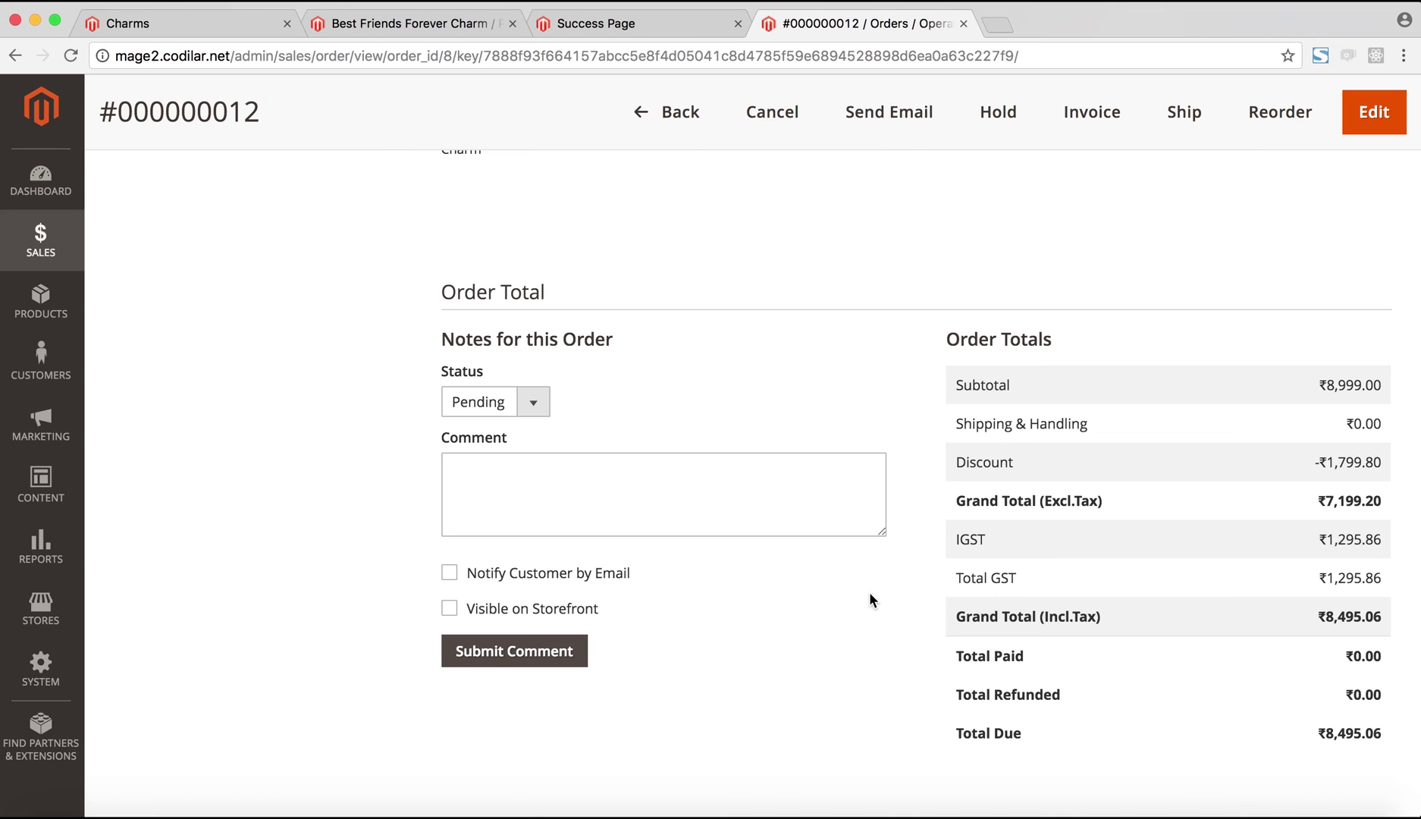
scroll(870, 593, "down", 2)
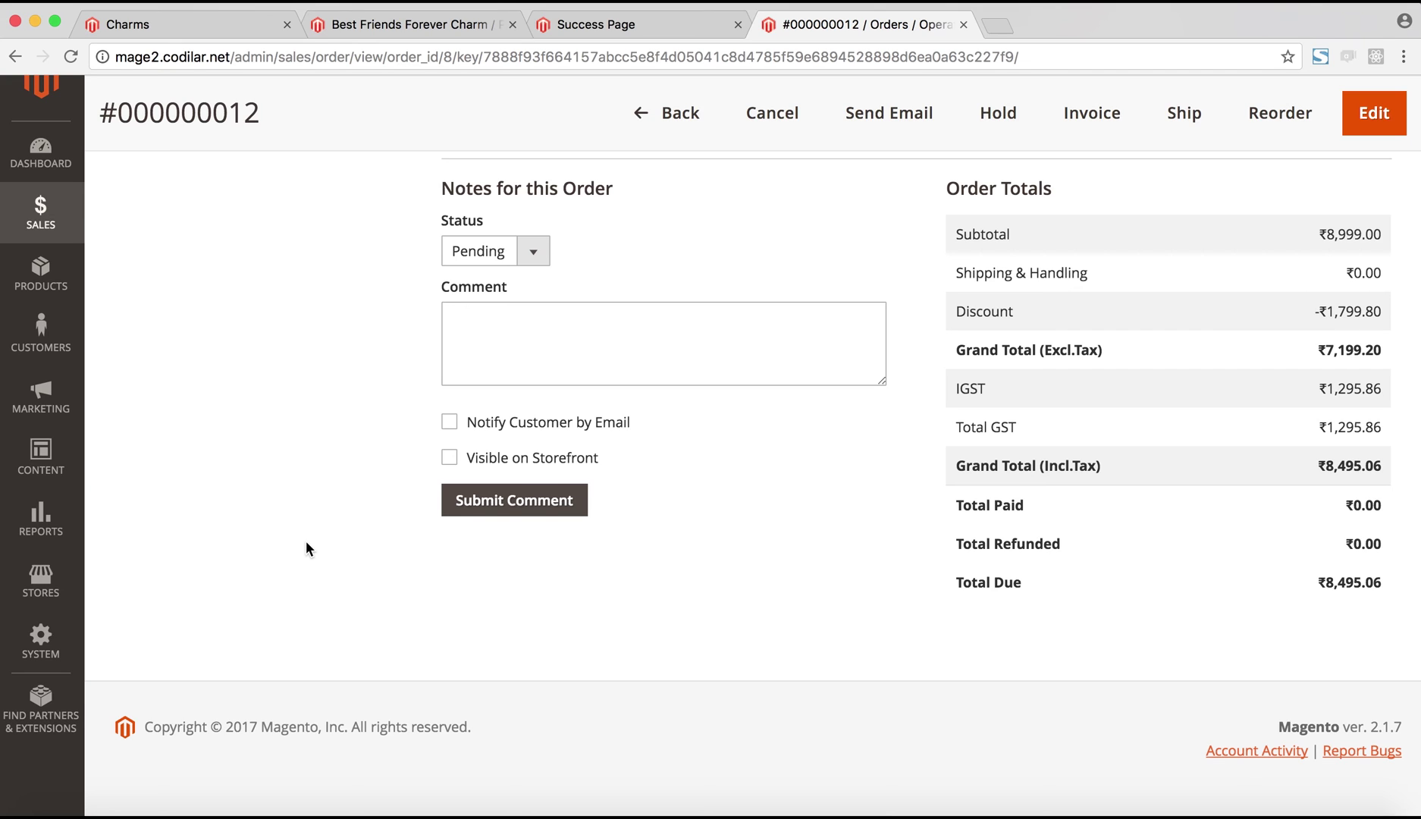
Open the Sales Orders report and set its dates from January 3, 2017 to today
left_click(44, 523)
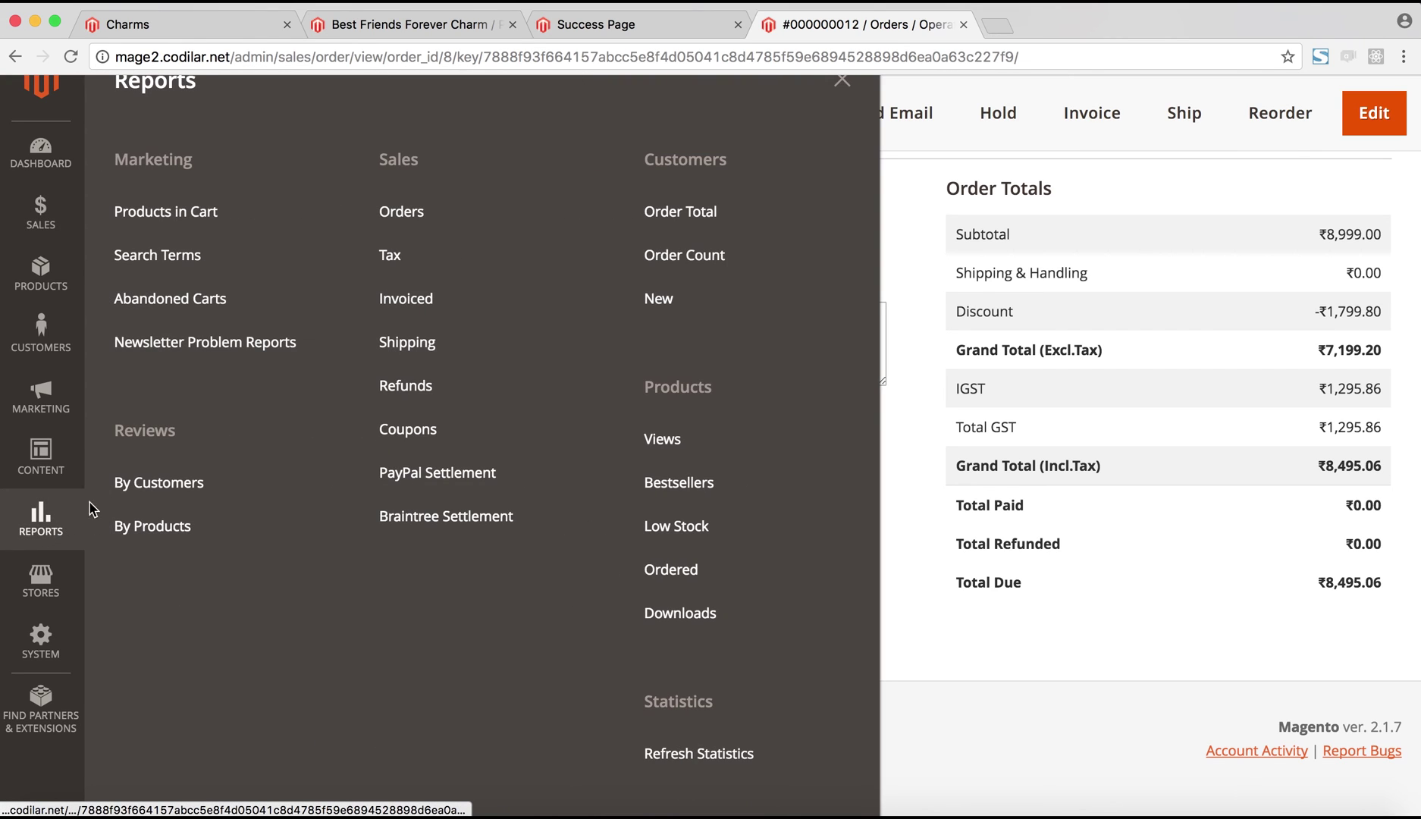
left_click(398, 211)
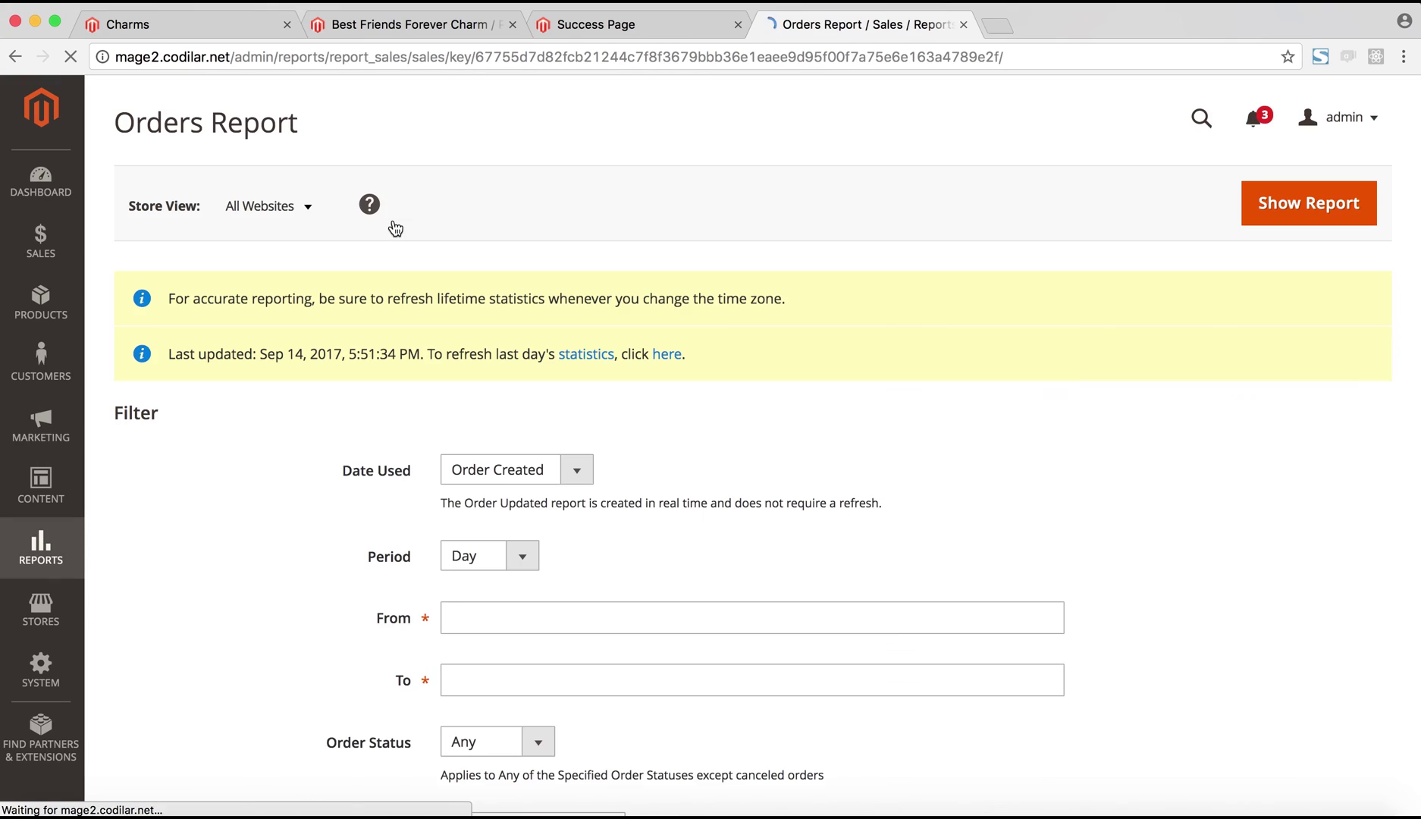
scroll(674, 386, "down", 6)
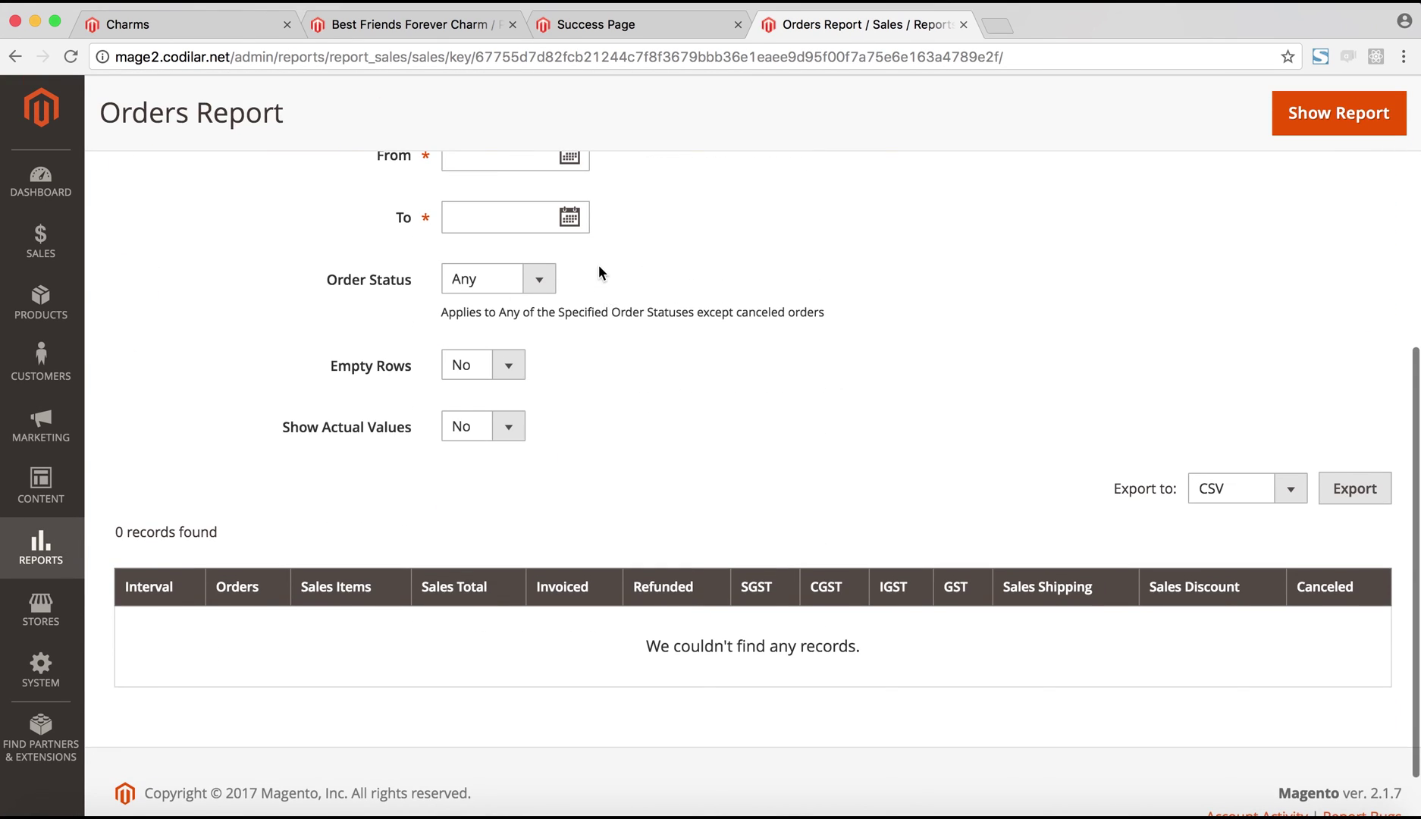
scroll(600, 273, "up", 2)
left_click(569, 313)
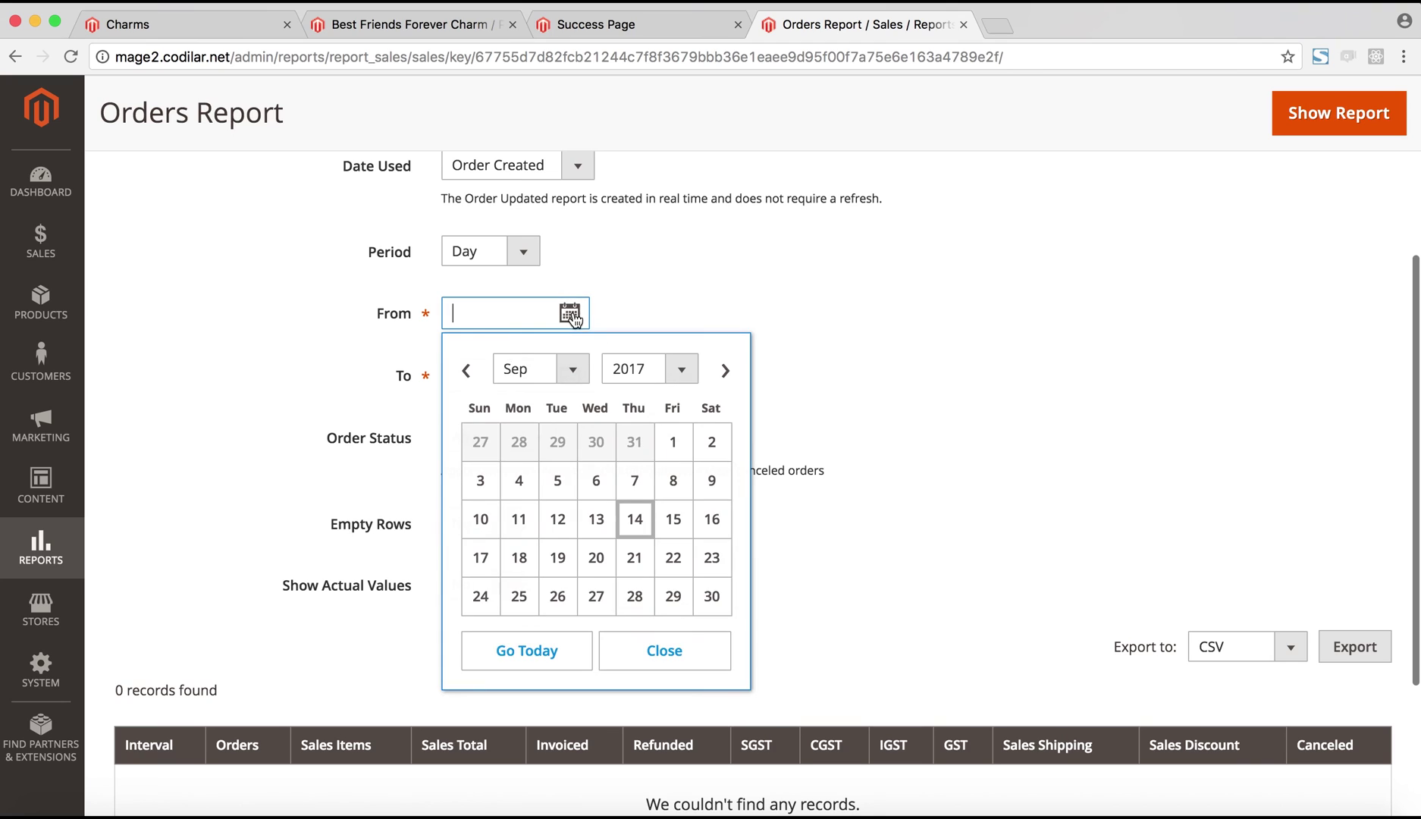
left_click(573, 368)
left_click(542, 216)
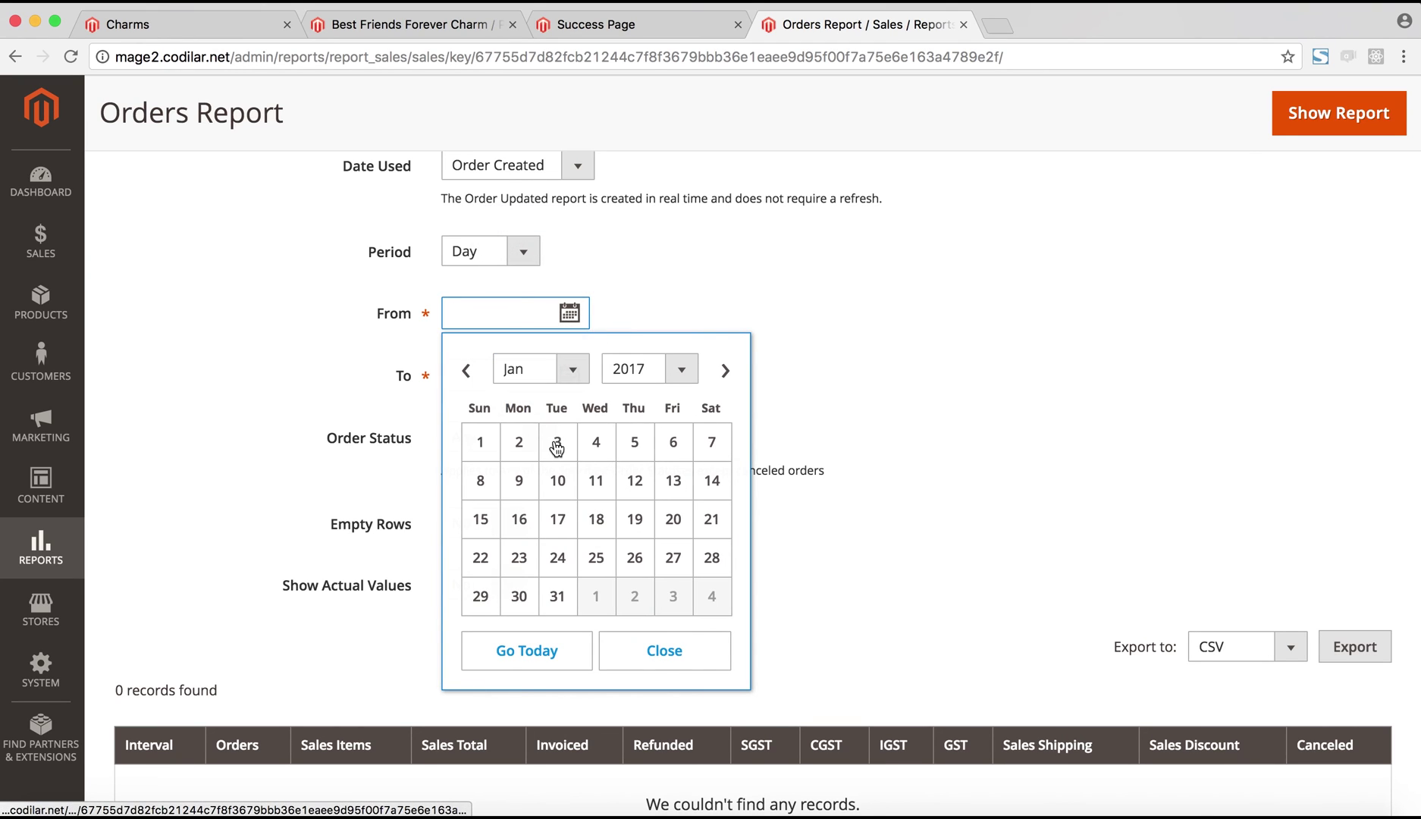
left_click(557, 442)
left_click(570, 375)
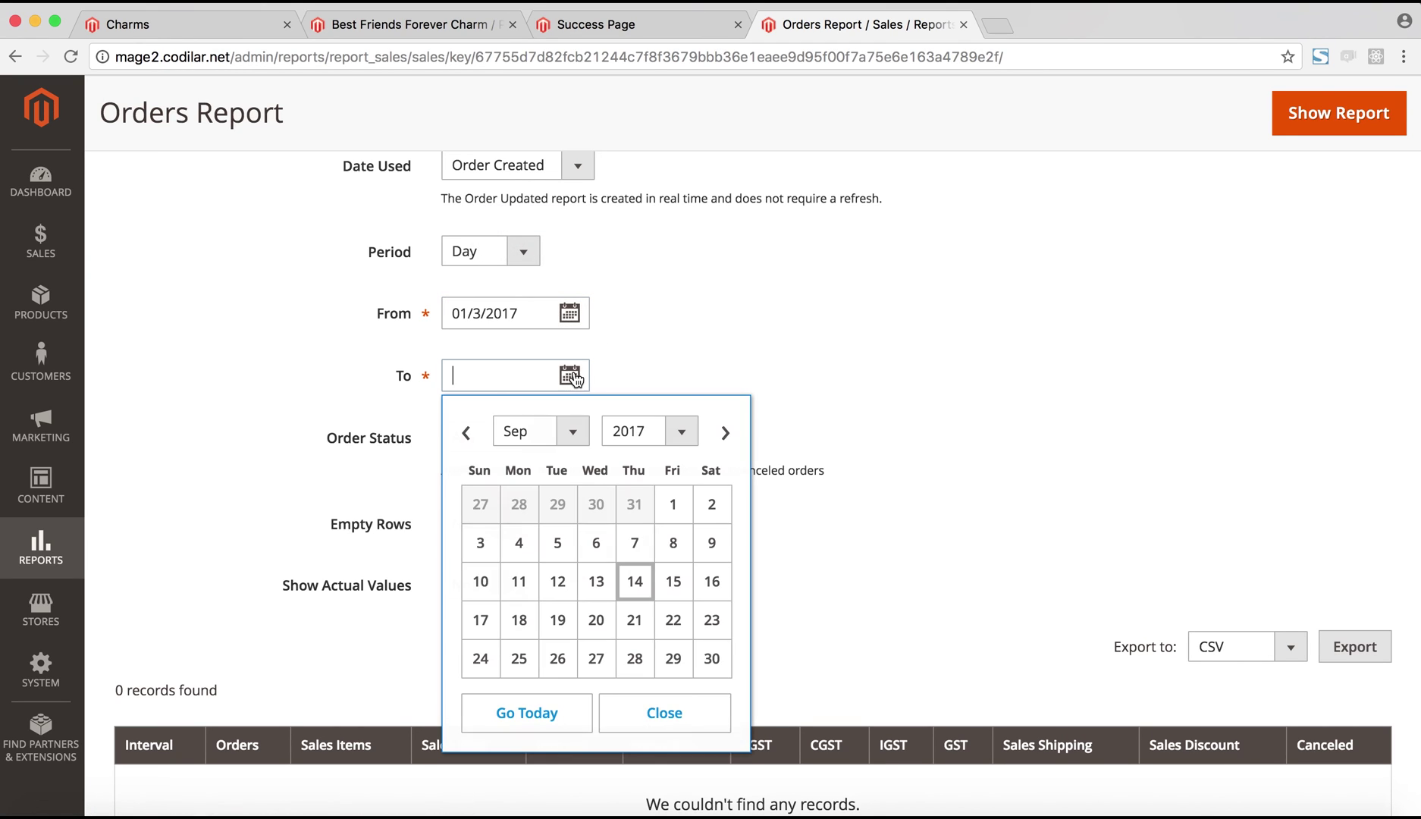
left_click(553, 713)
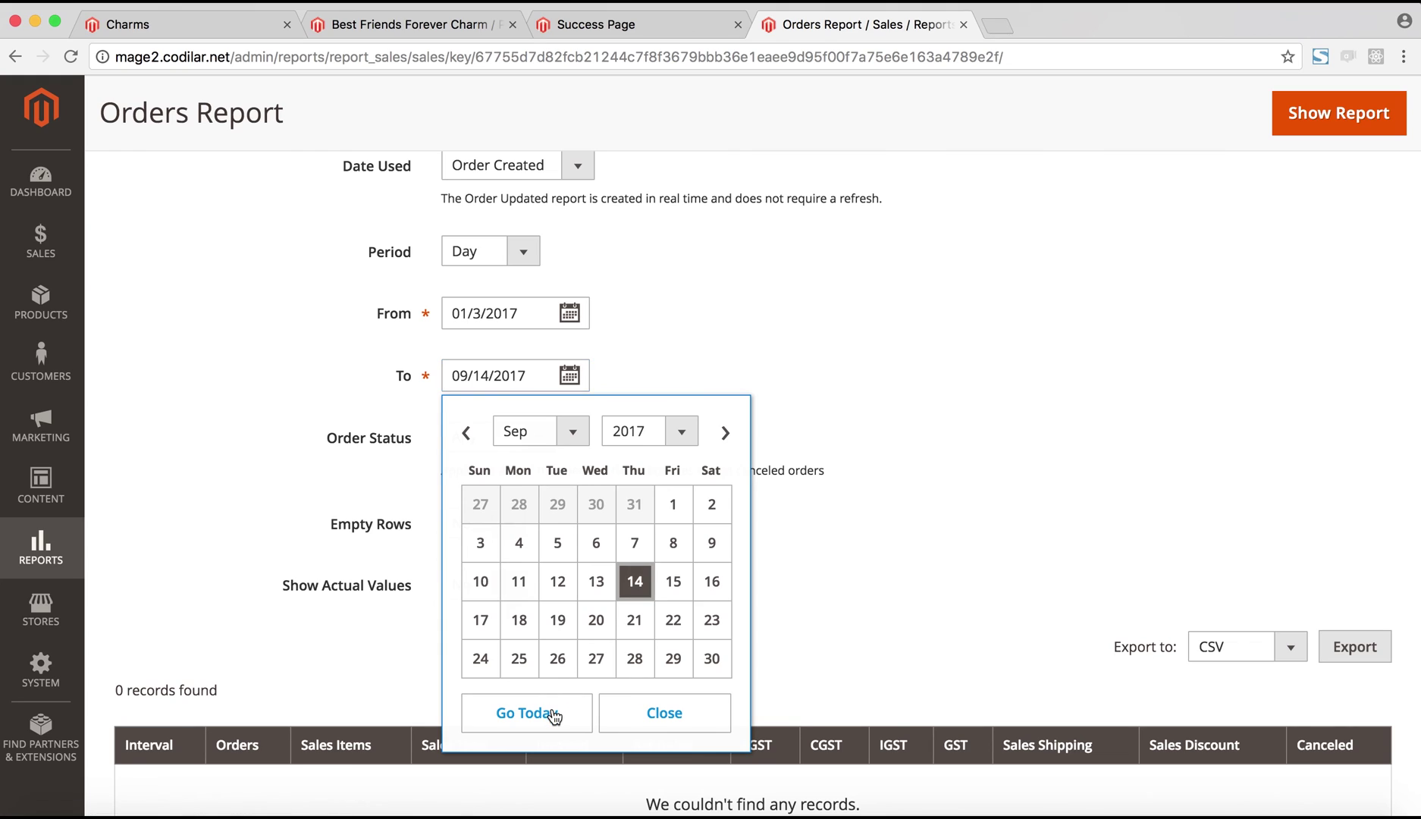
left_click(643, 583)
Generate the report and export it to CSV as sales (1).csv
left_click(1327, 129)
scroll(1079, 368, "down", 3)
scroll(1081, 377, "down", 5)
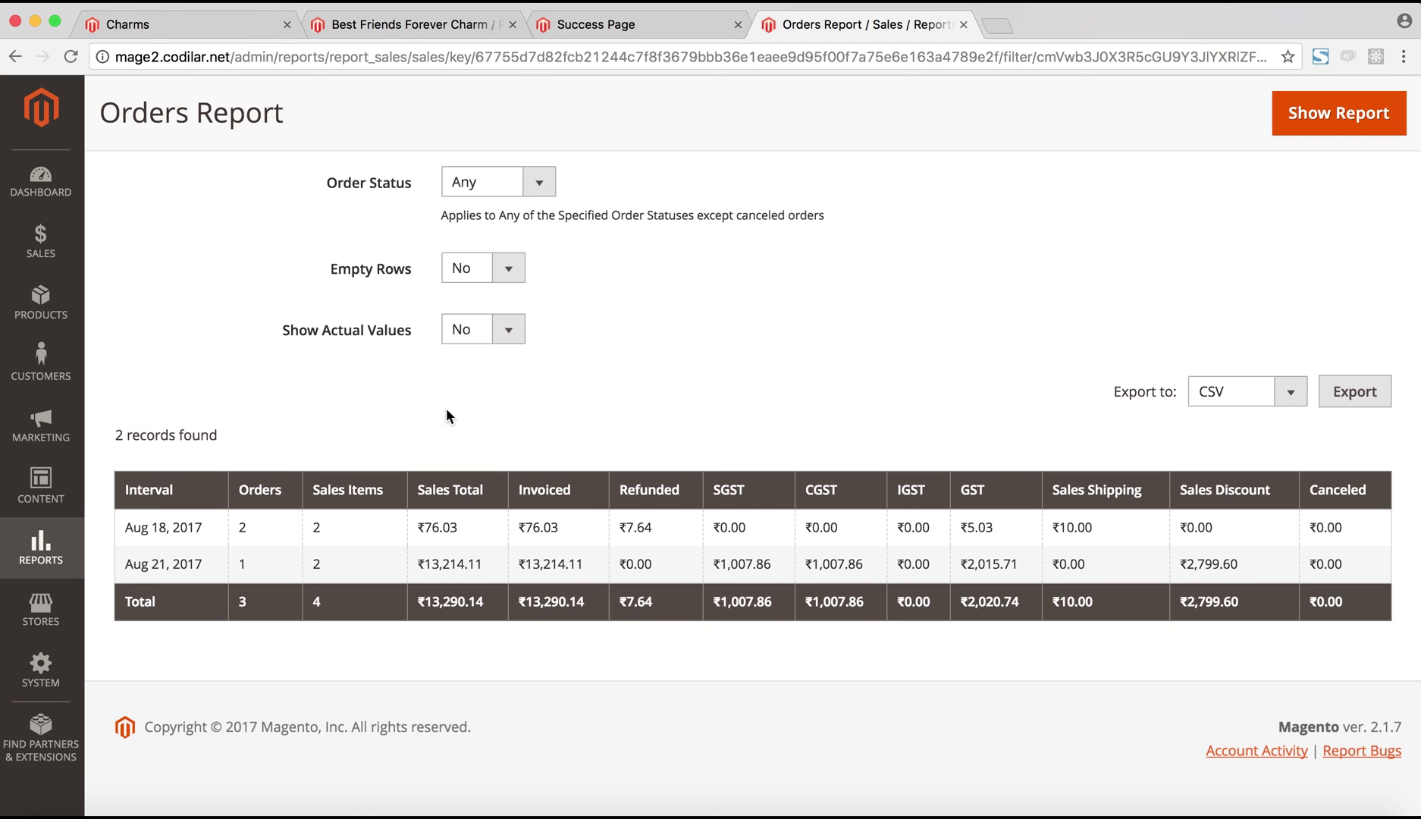
left_click(1346, 396)
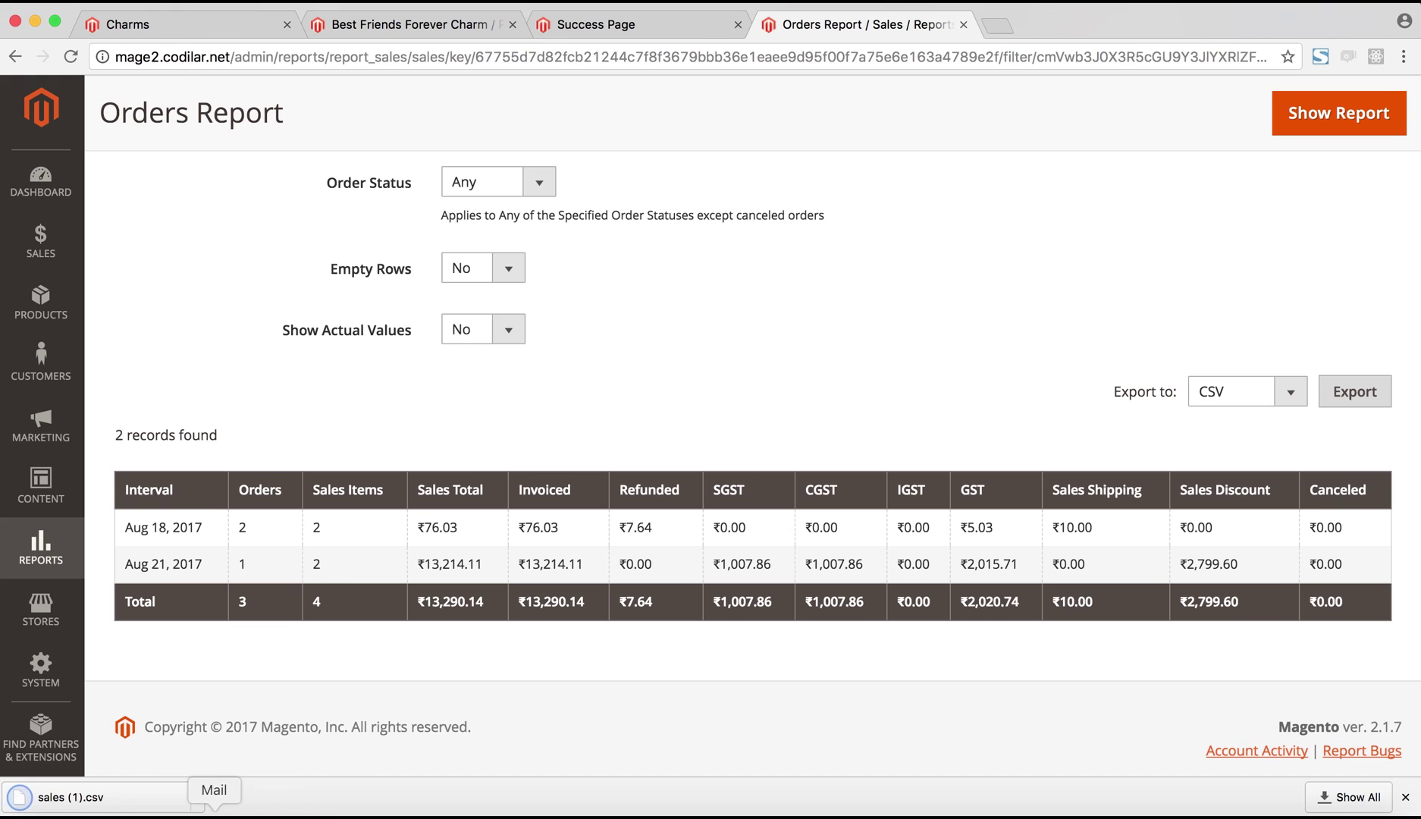
Open sales (1).csv in Excel, inspect the SGST, CGST and GST cells, and maximise the window
left_click(160, 809)
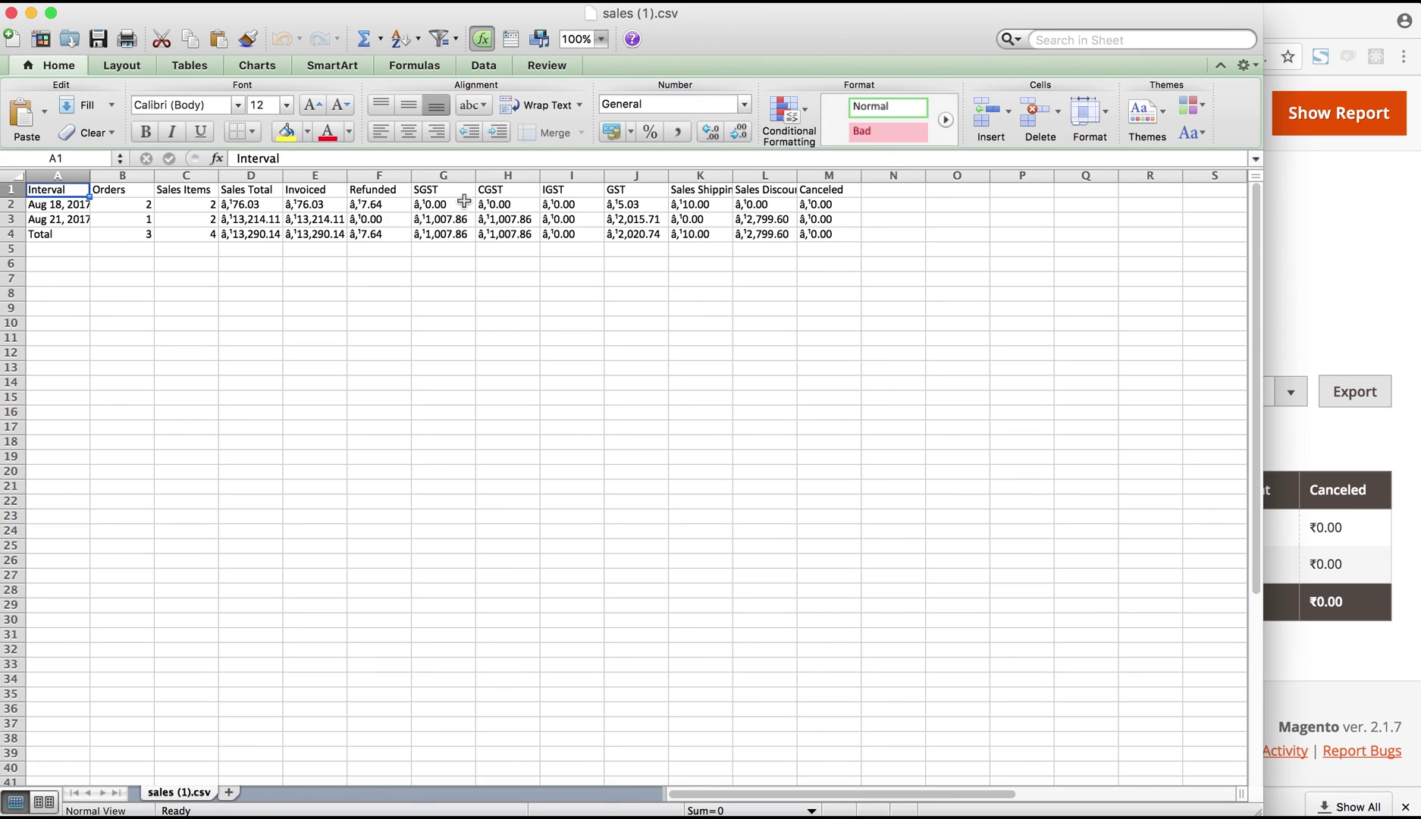
left_click(461, 201)
left_click(496, 202)
key("Right")
key("Right")
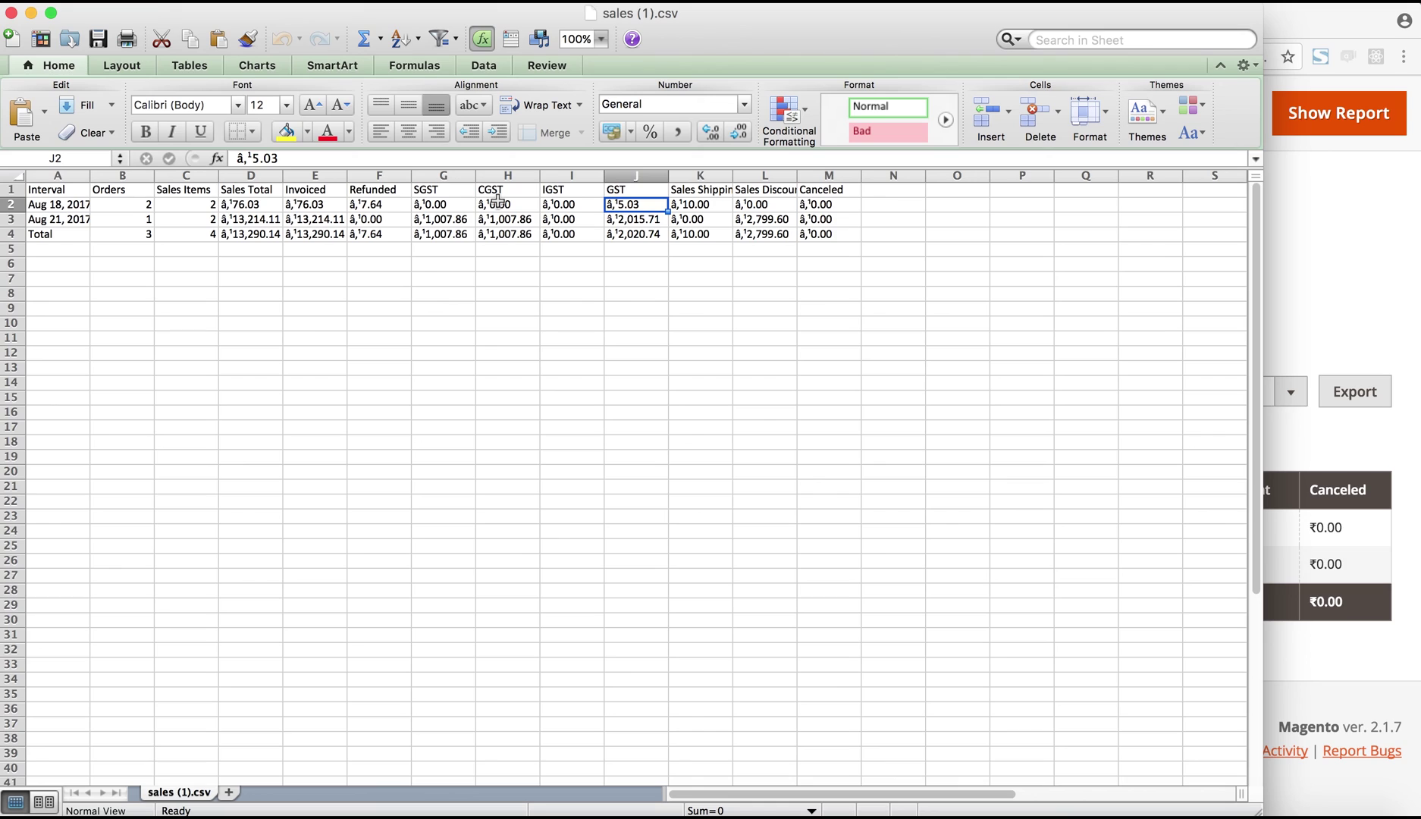
double_click(750, 21)
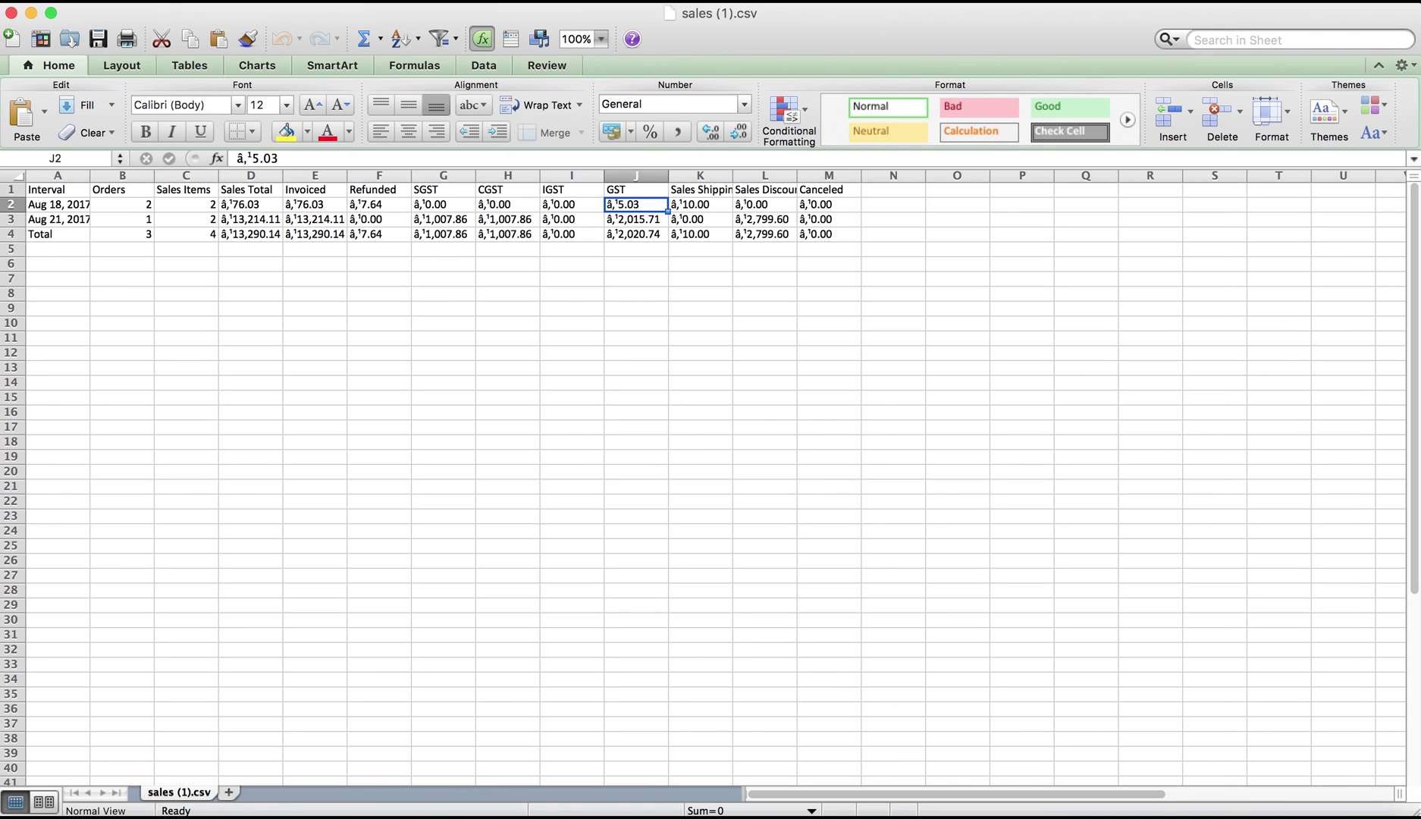